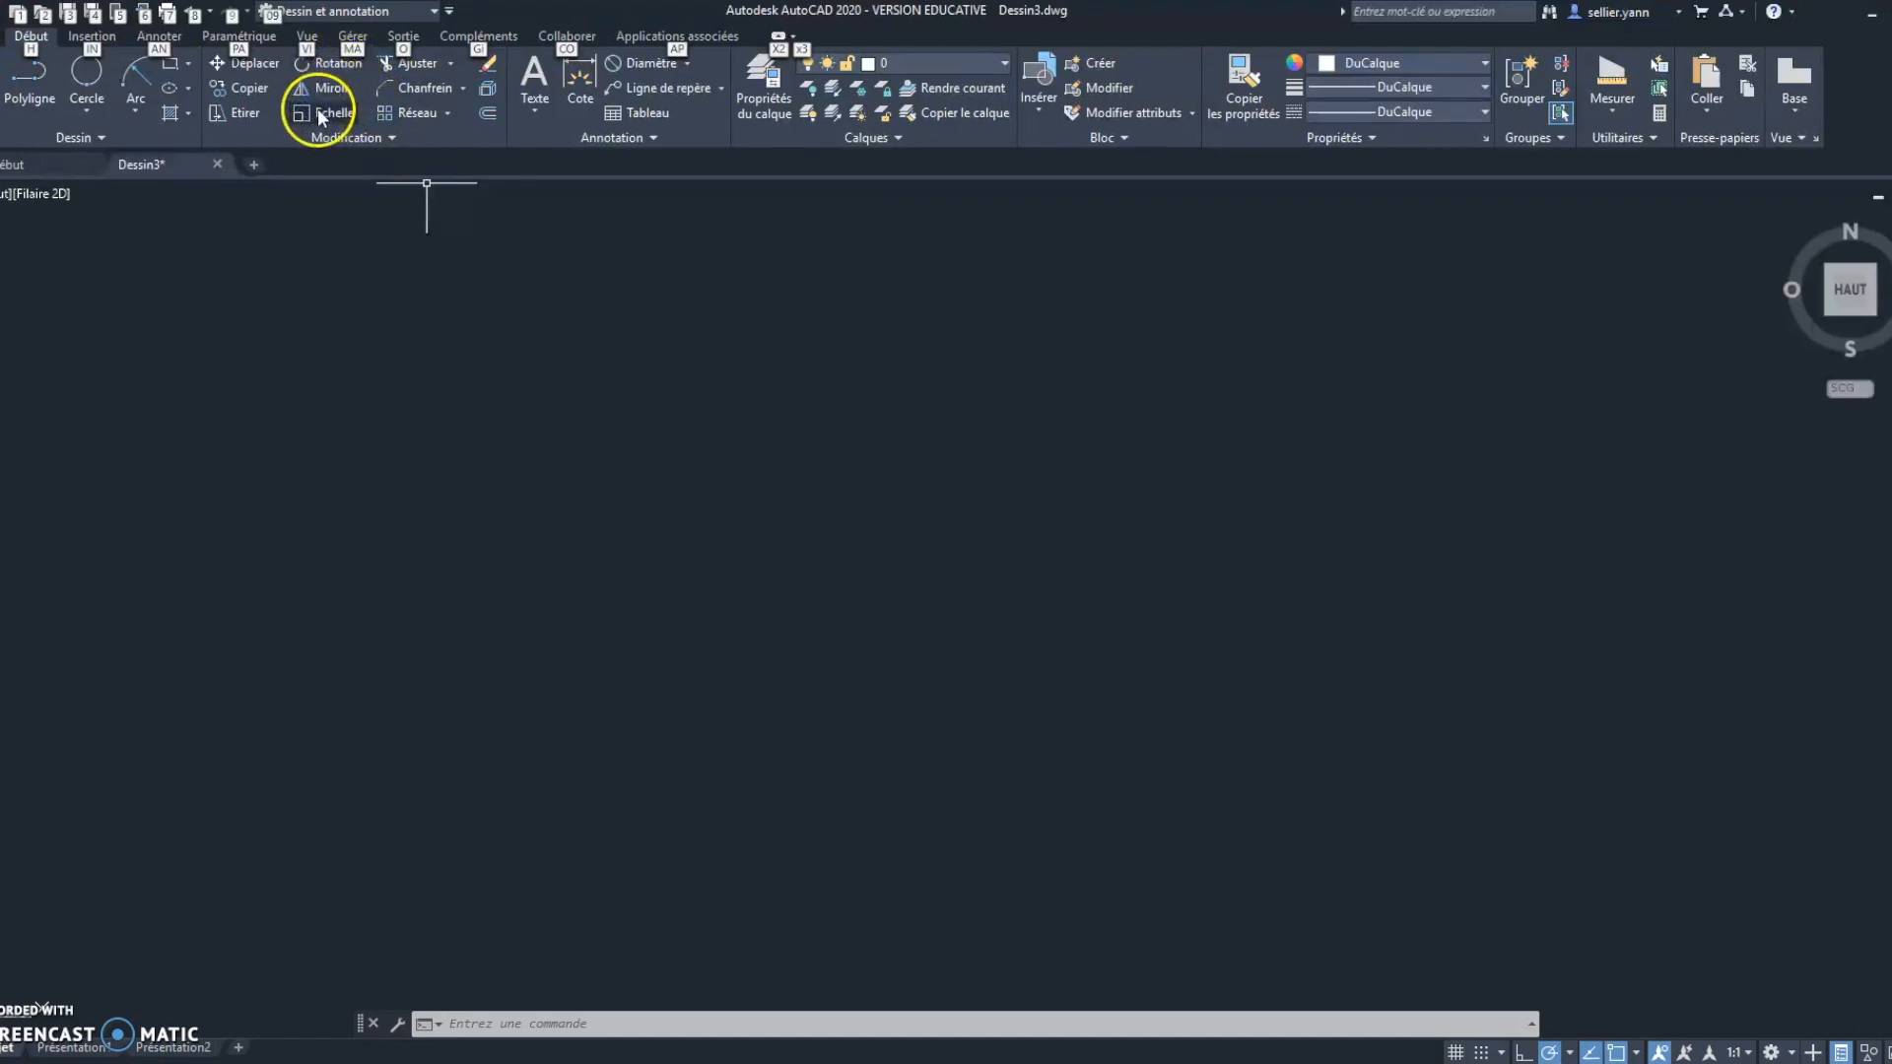
- Draw a closed rectangle 800 wide and 600 high with the Line command
{"action": "left_click", "coordinate": [0, 67]}
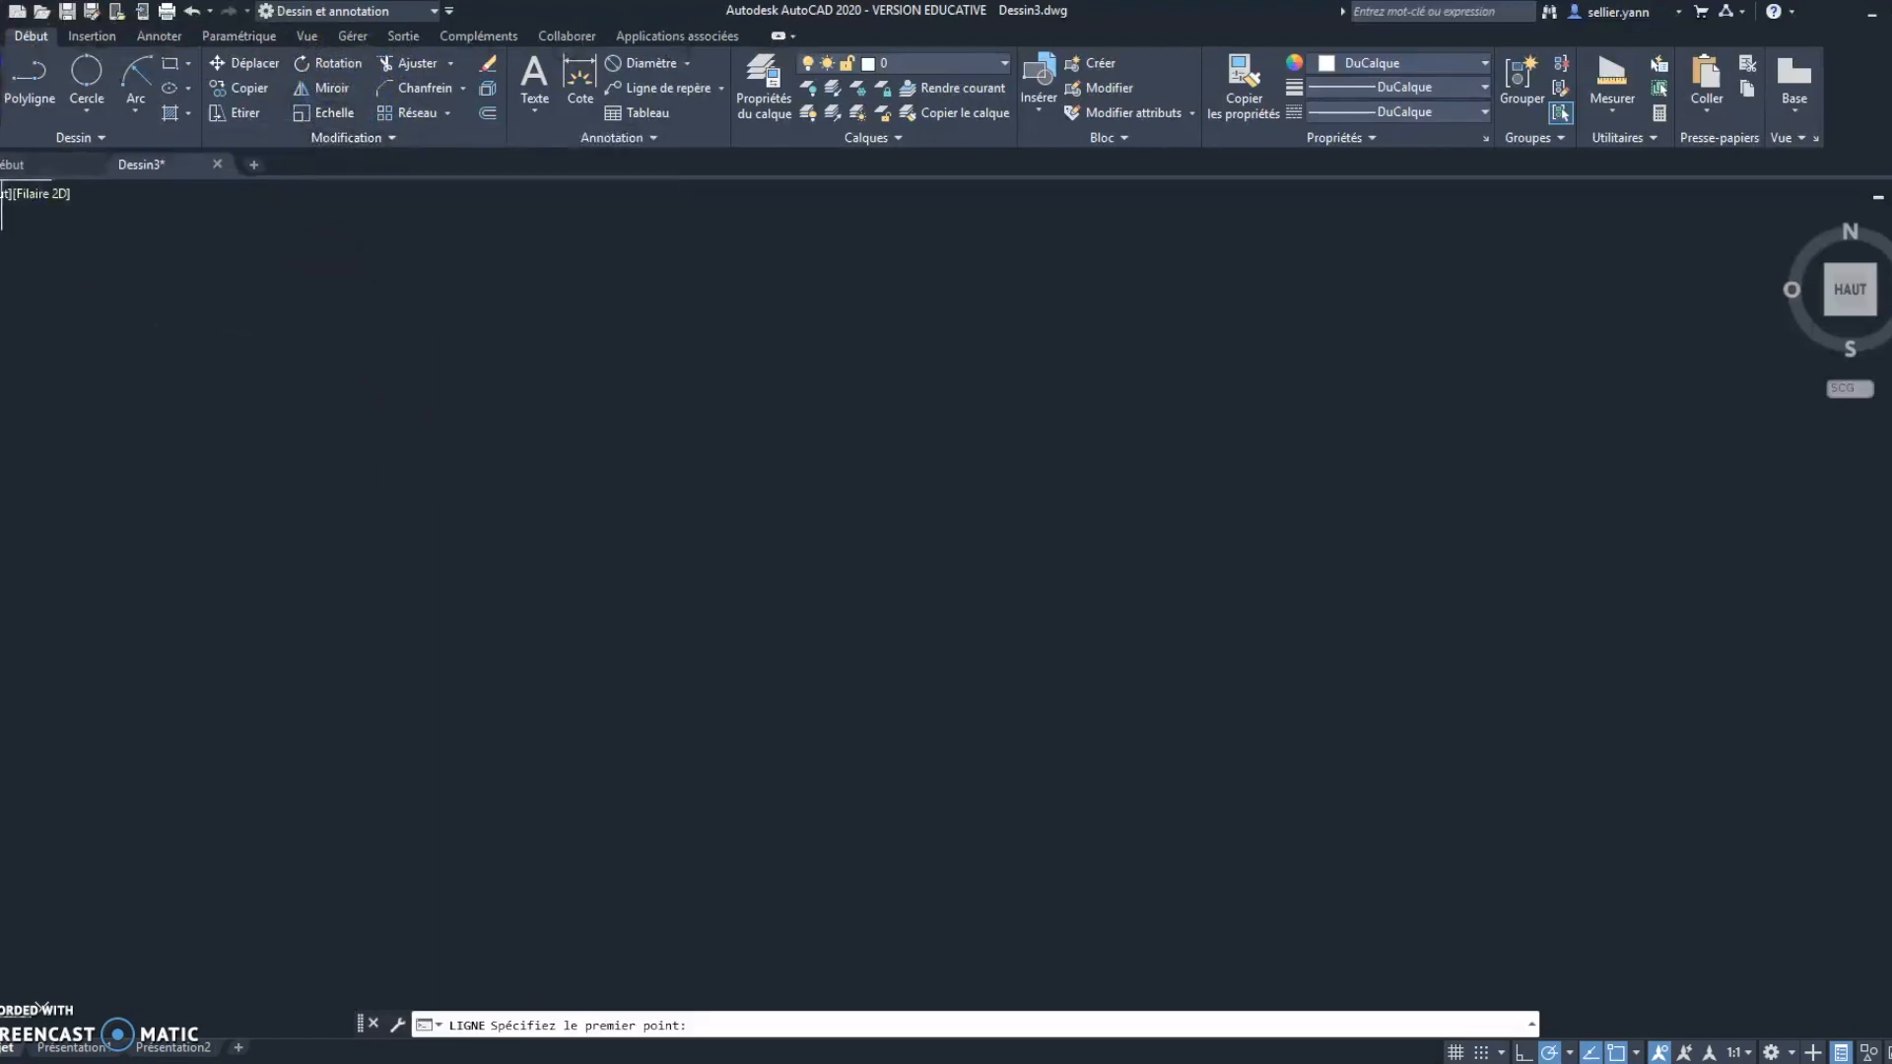
{"action": "left_click", "coordinate": [150, 411]}
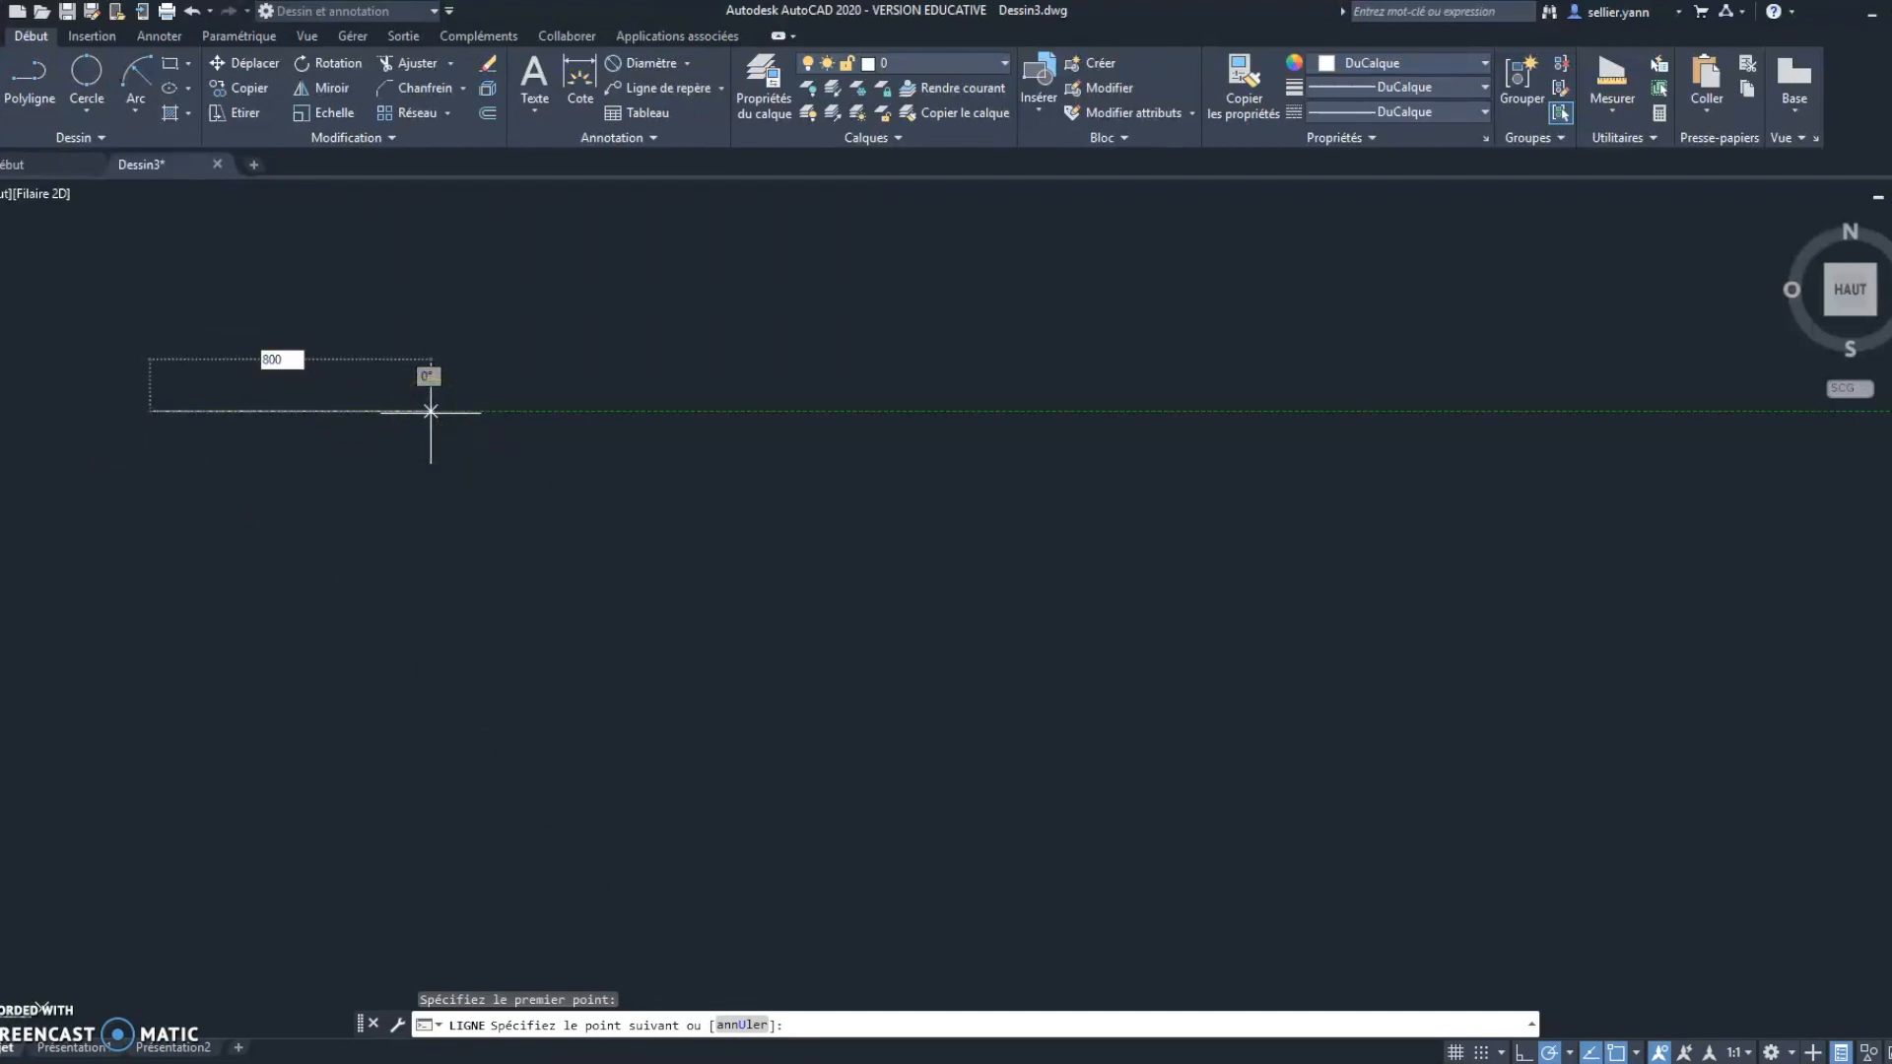
{"action": "key", "text": "Return"}
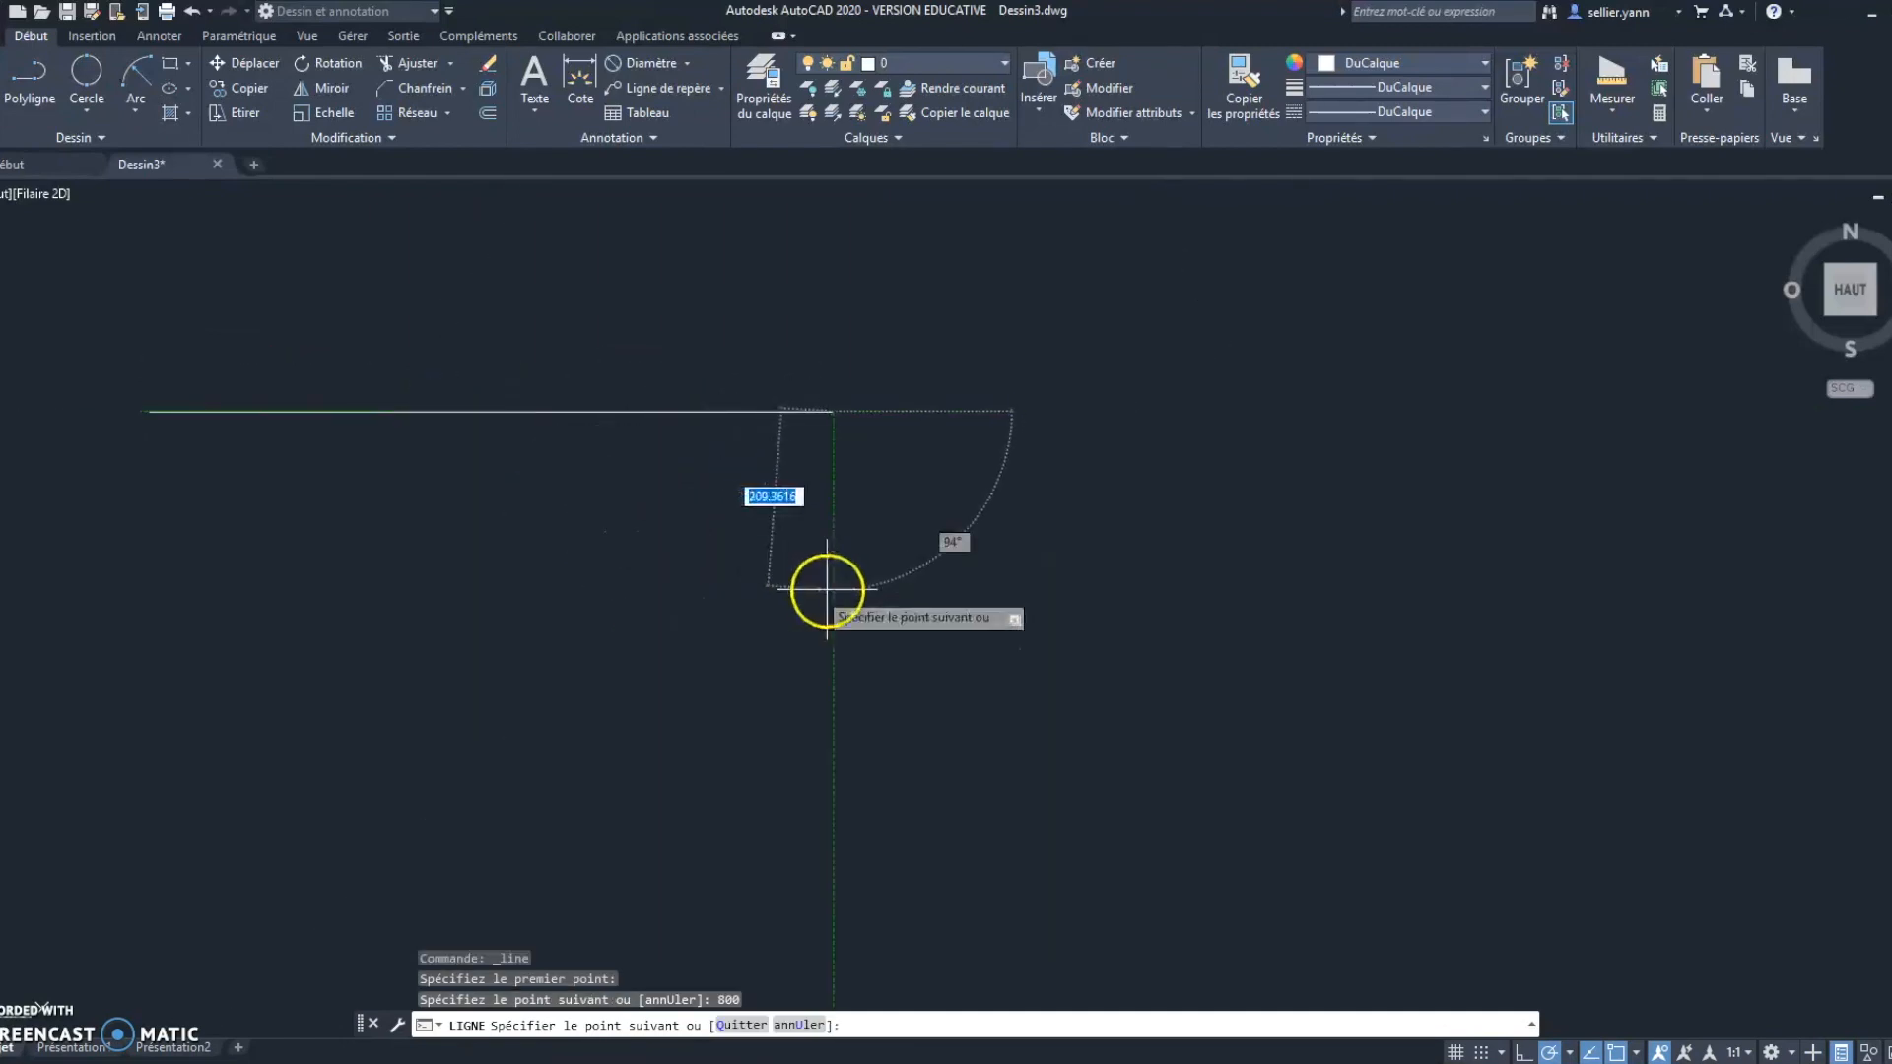
{"action": "type", "text": "60"}
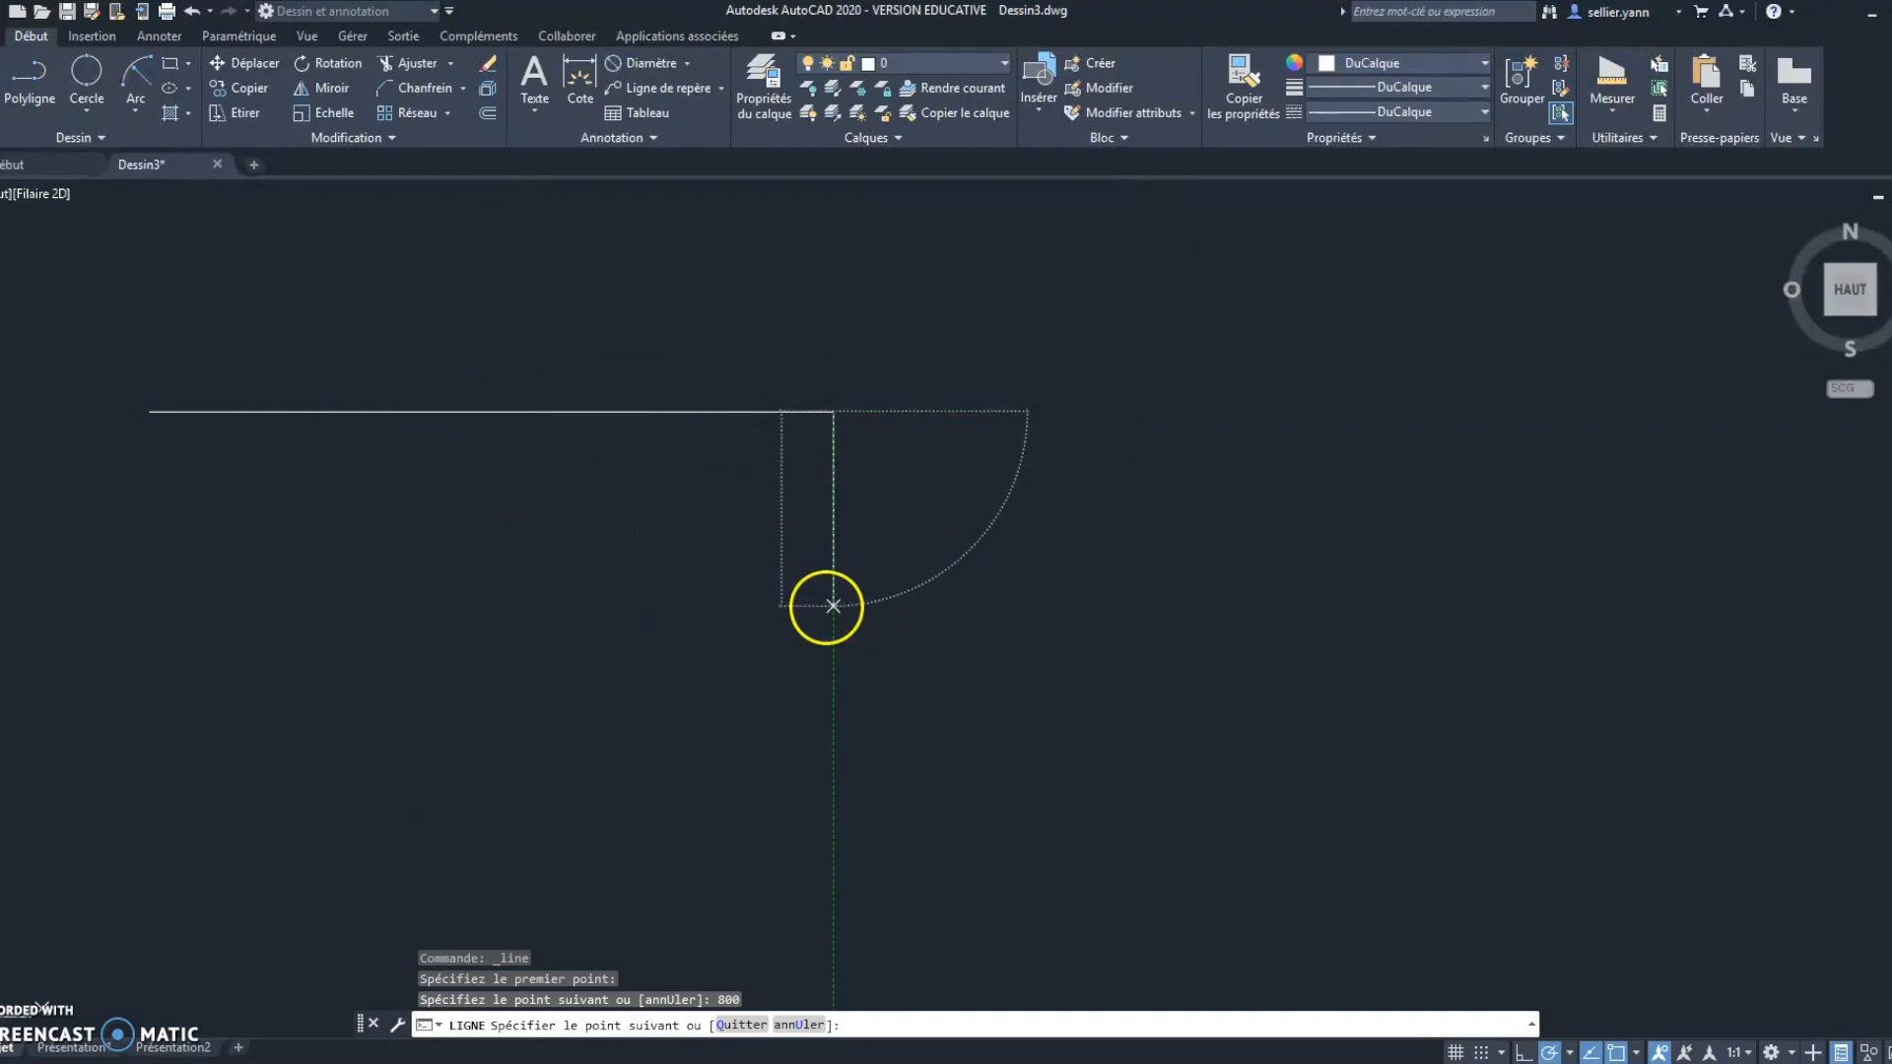
{"action": "type", "text": "0"}
{"action": "key", "text": "Return"}
{"action": "scroll", "coordinate": [718, 655], "scroll_direction": "down", "scroll_amount": 2}
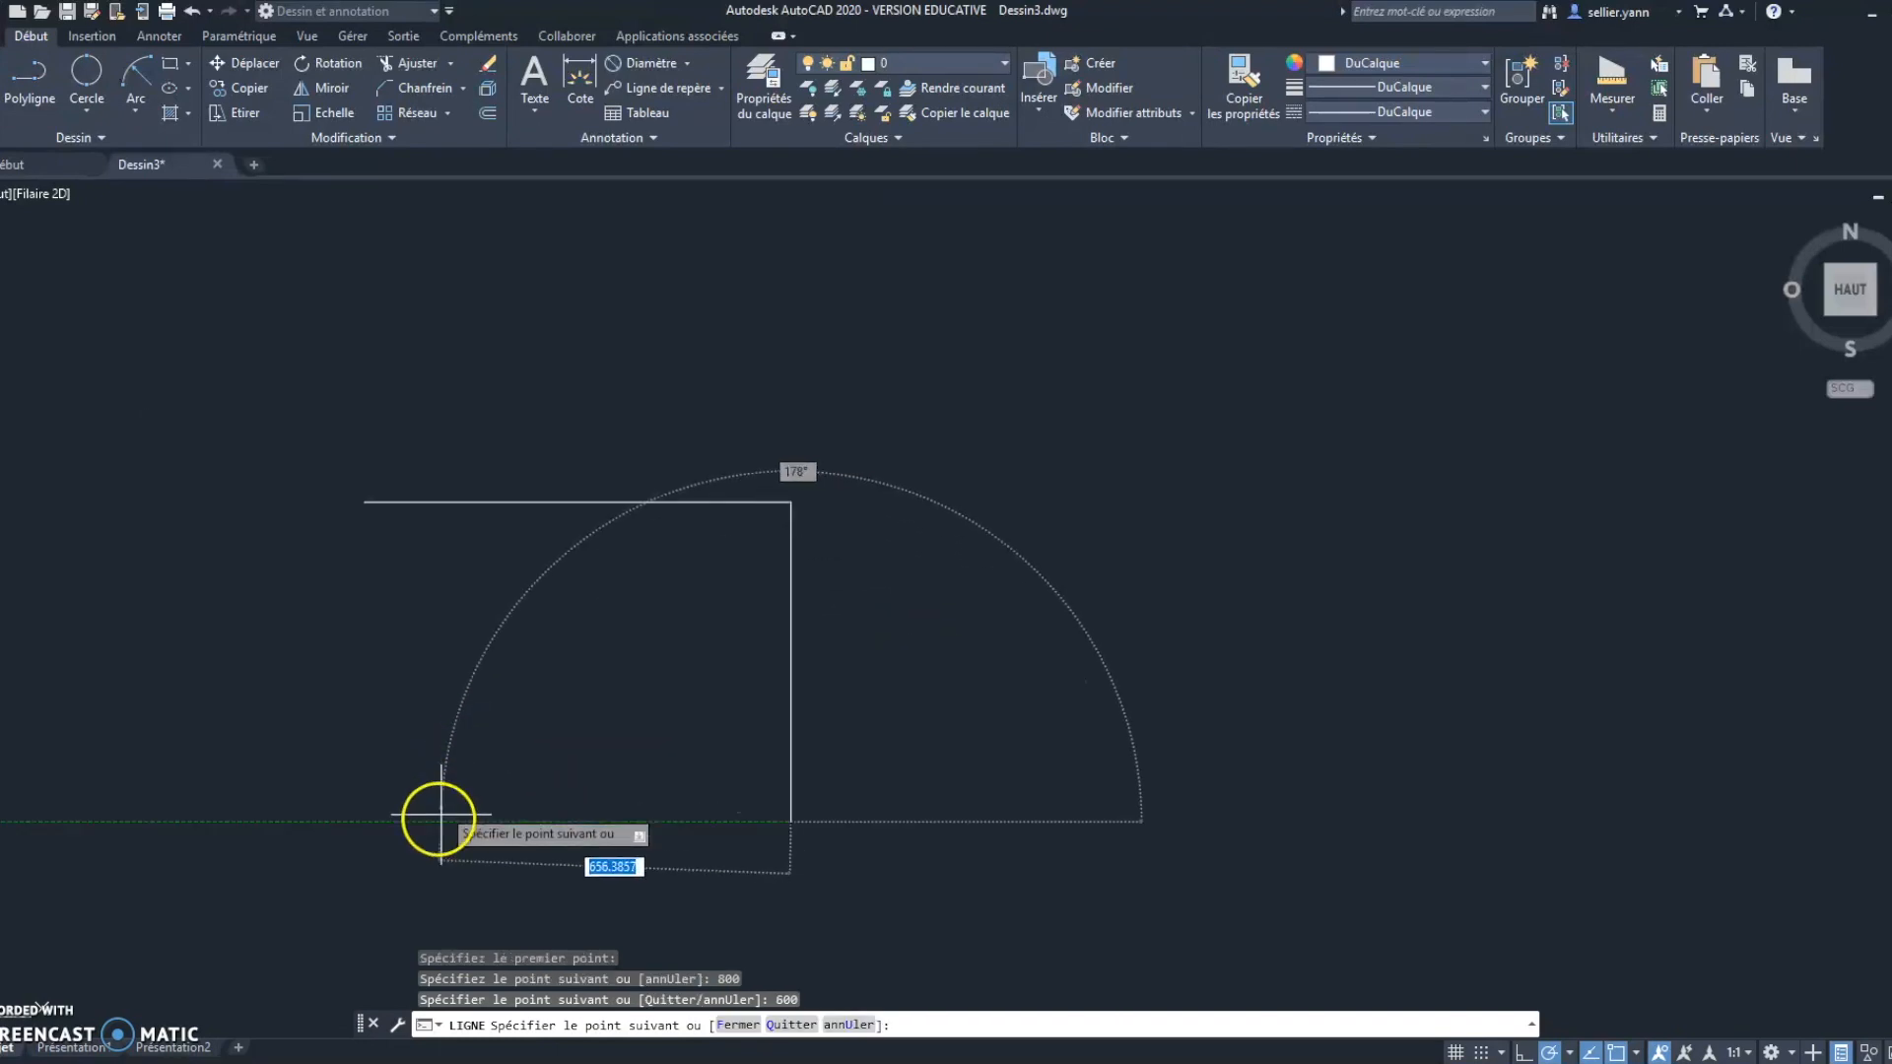
{"action": "type", "text": "800"}
{"action": "key", "text": "Return"}
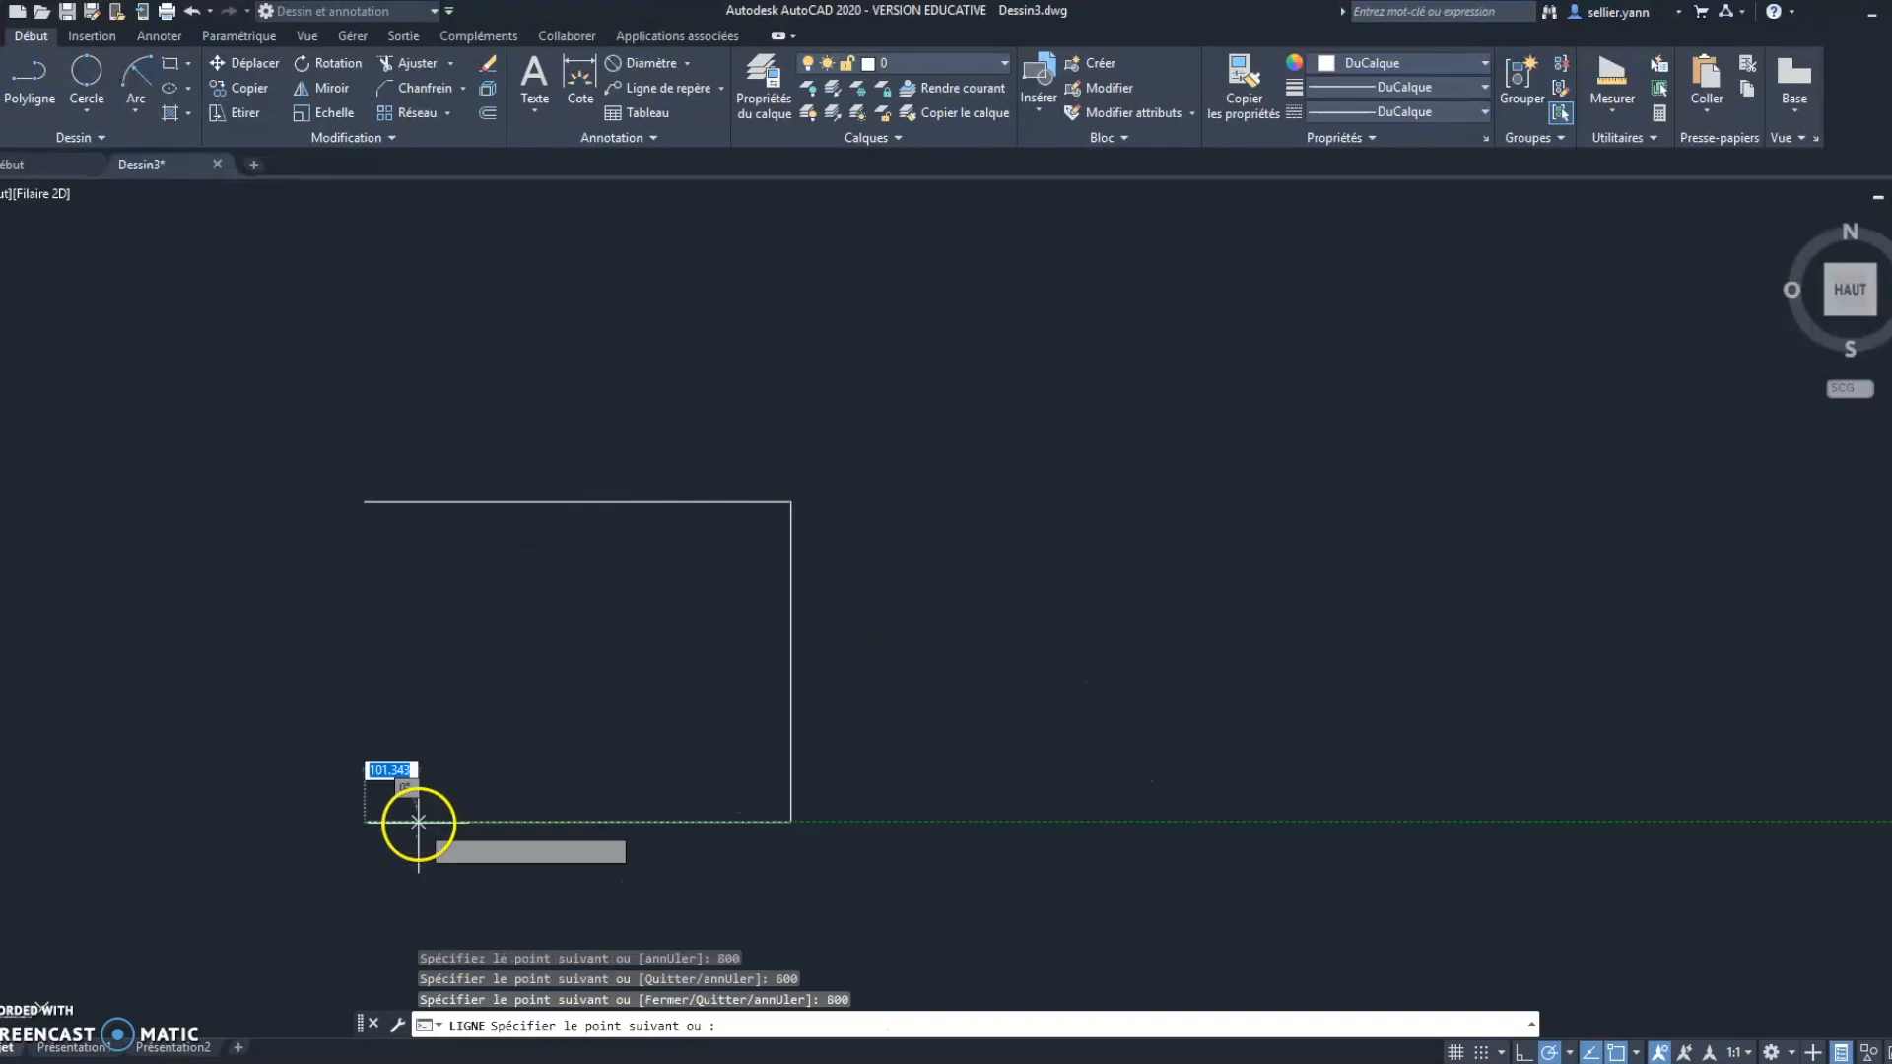
{"action": "left_click", "coordinate": [365, 502]}
{"action": "key", "text": "Escape"}
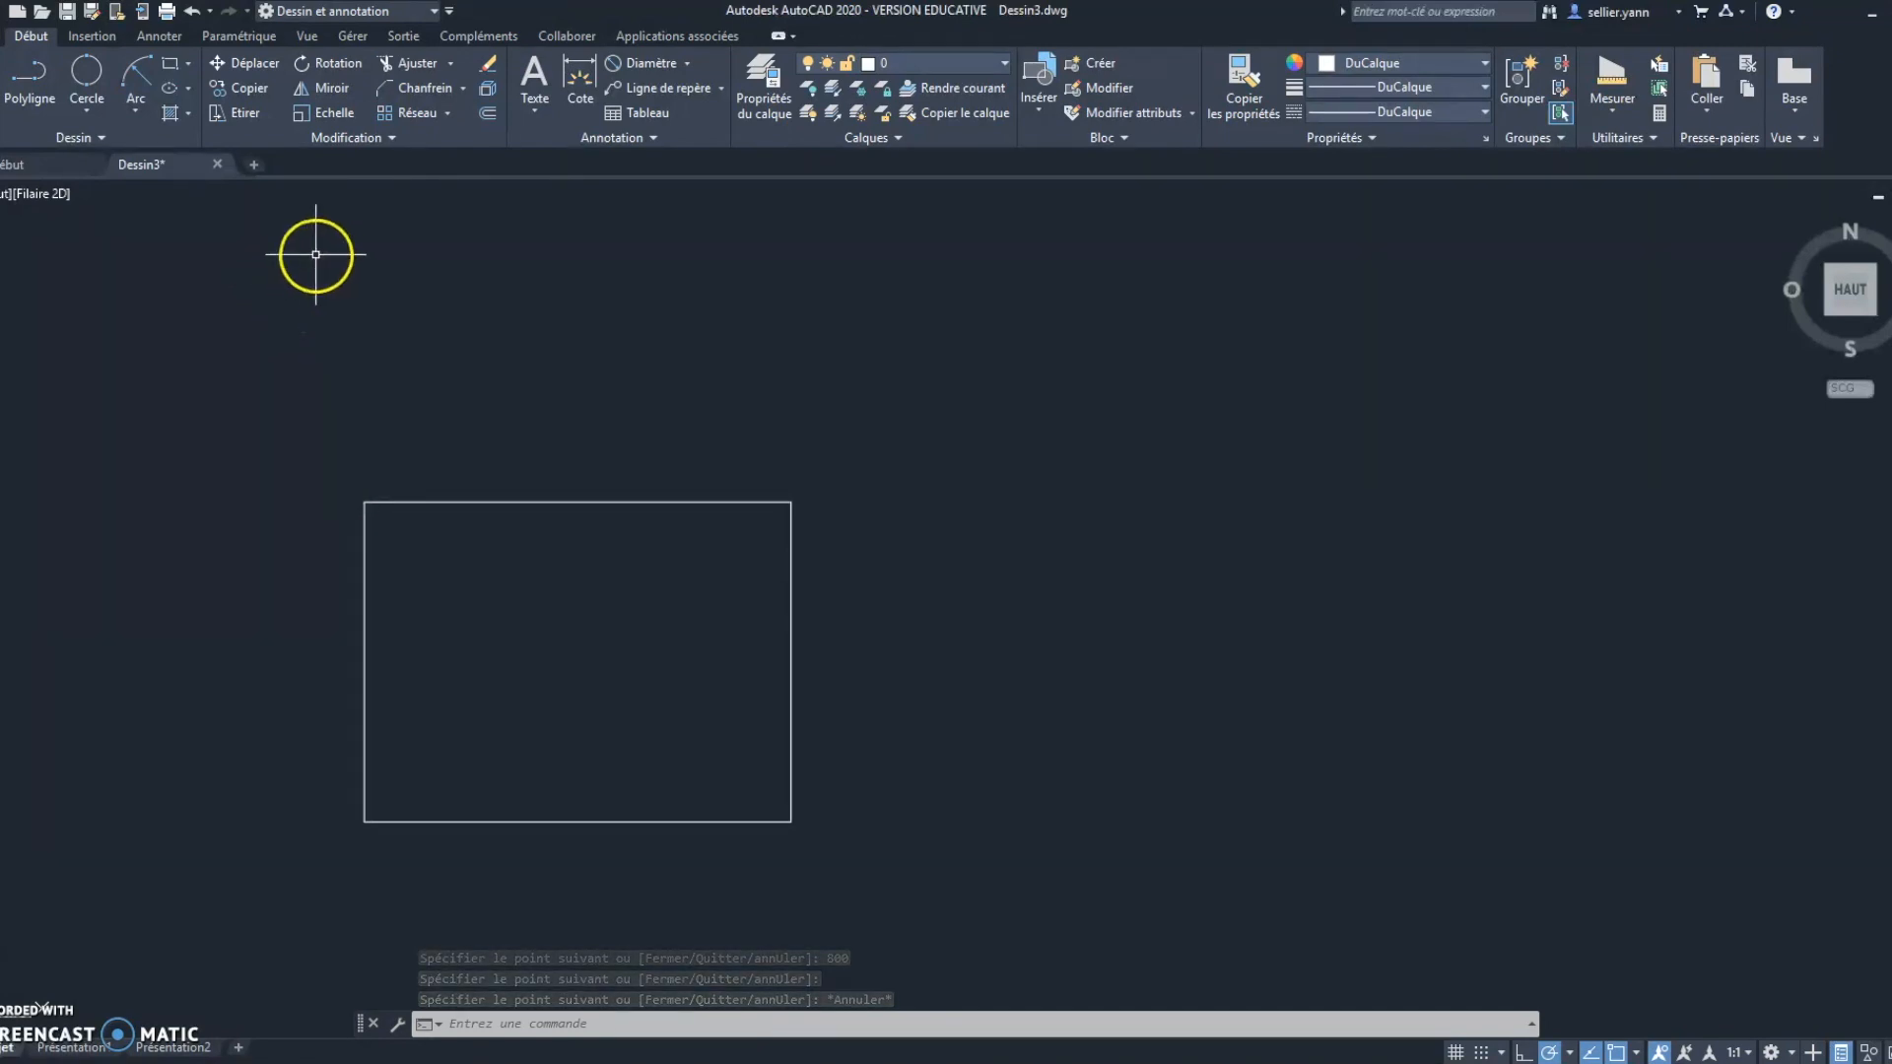
- Move all four sides of the rectangle from its centre by 200 at an angle of 30°
{"action": "left_click", "coordinate": [251, 63]}
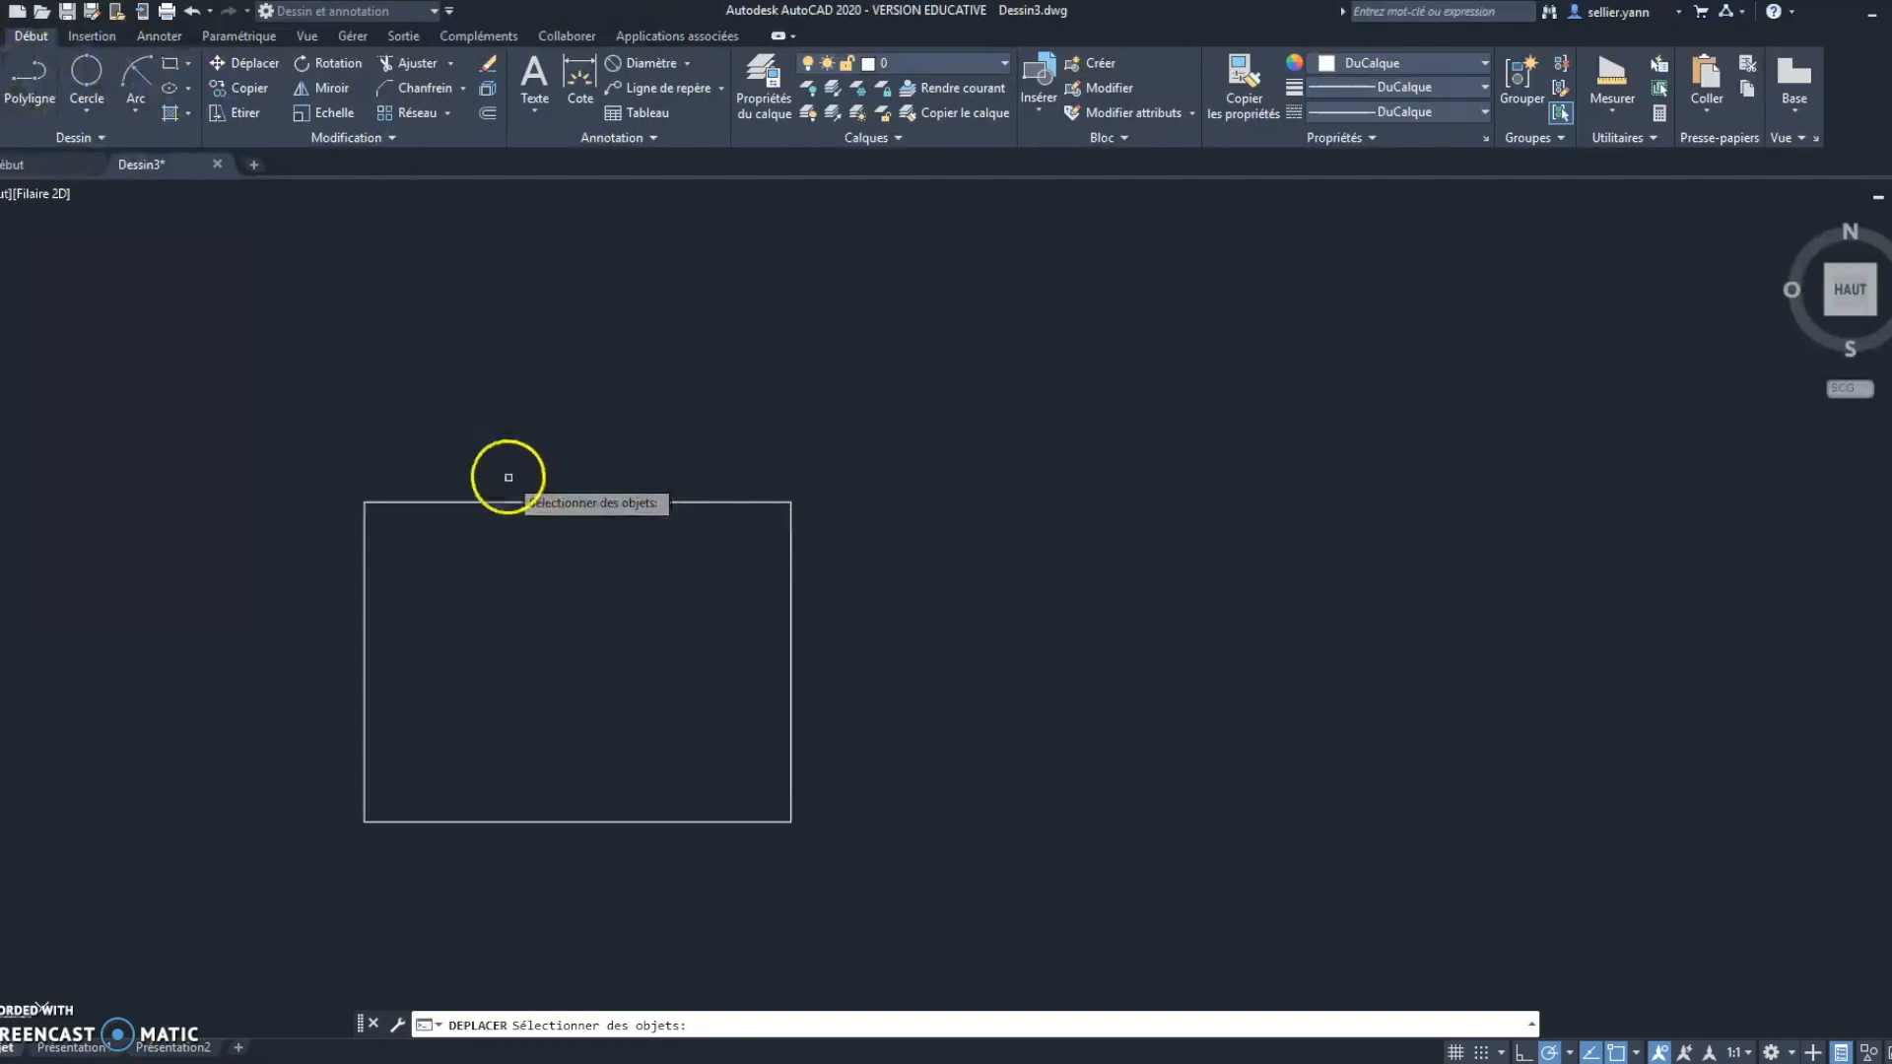
{"action": "left_click", "coordinate": [553, 504]}
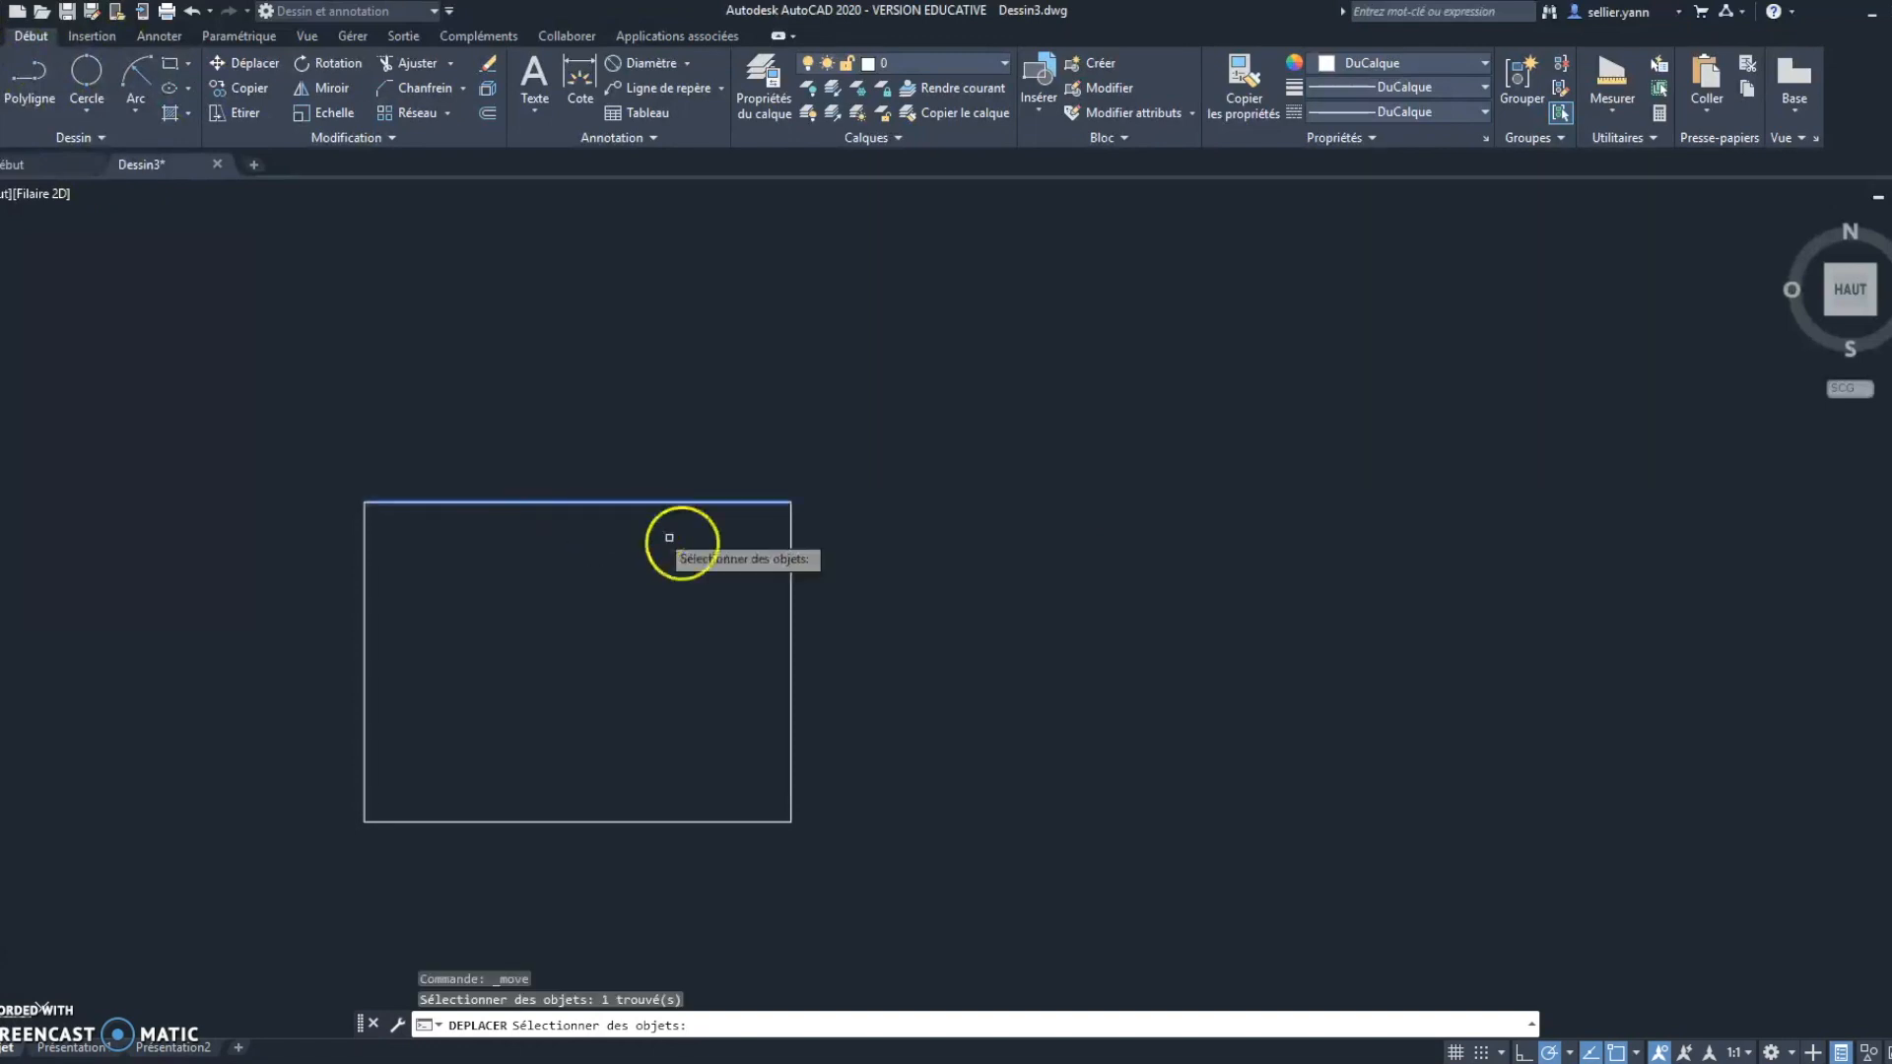
{"action": "left_click", "coordinate": [794, 628]}
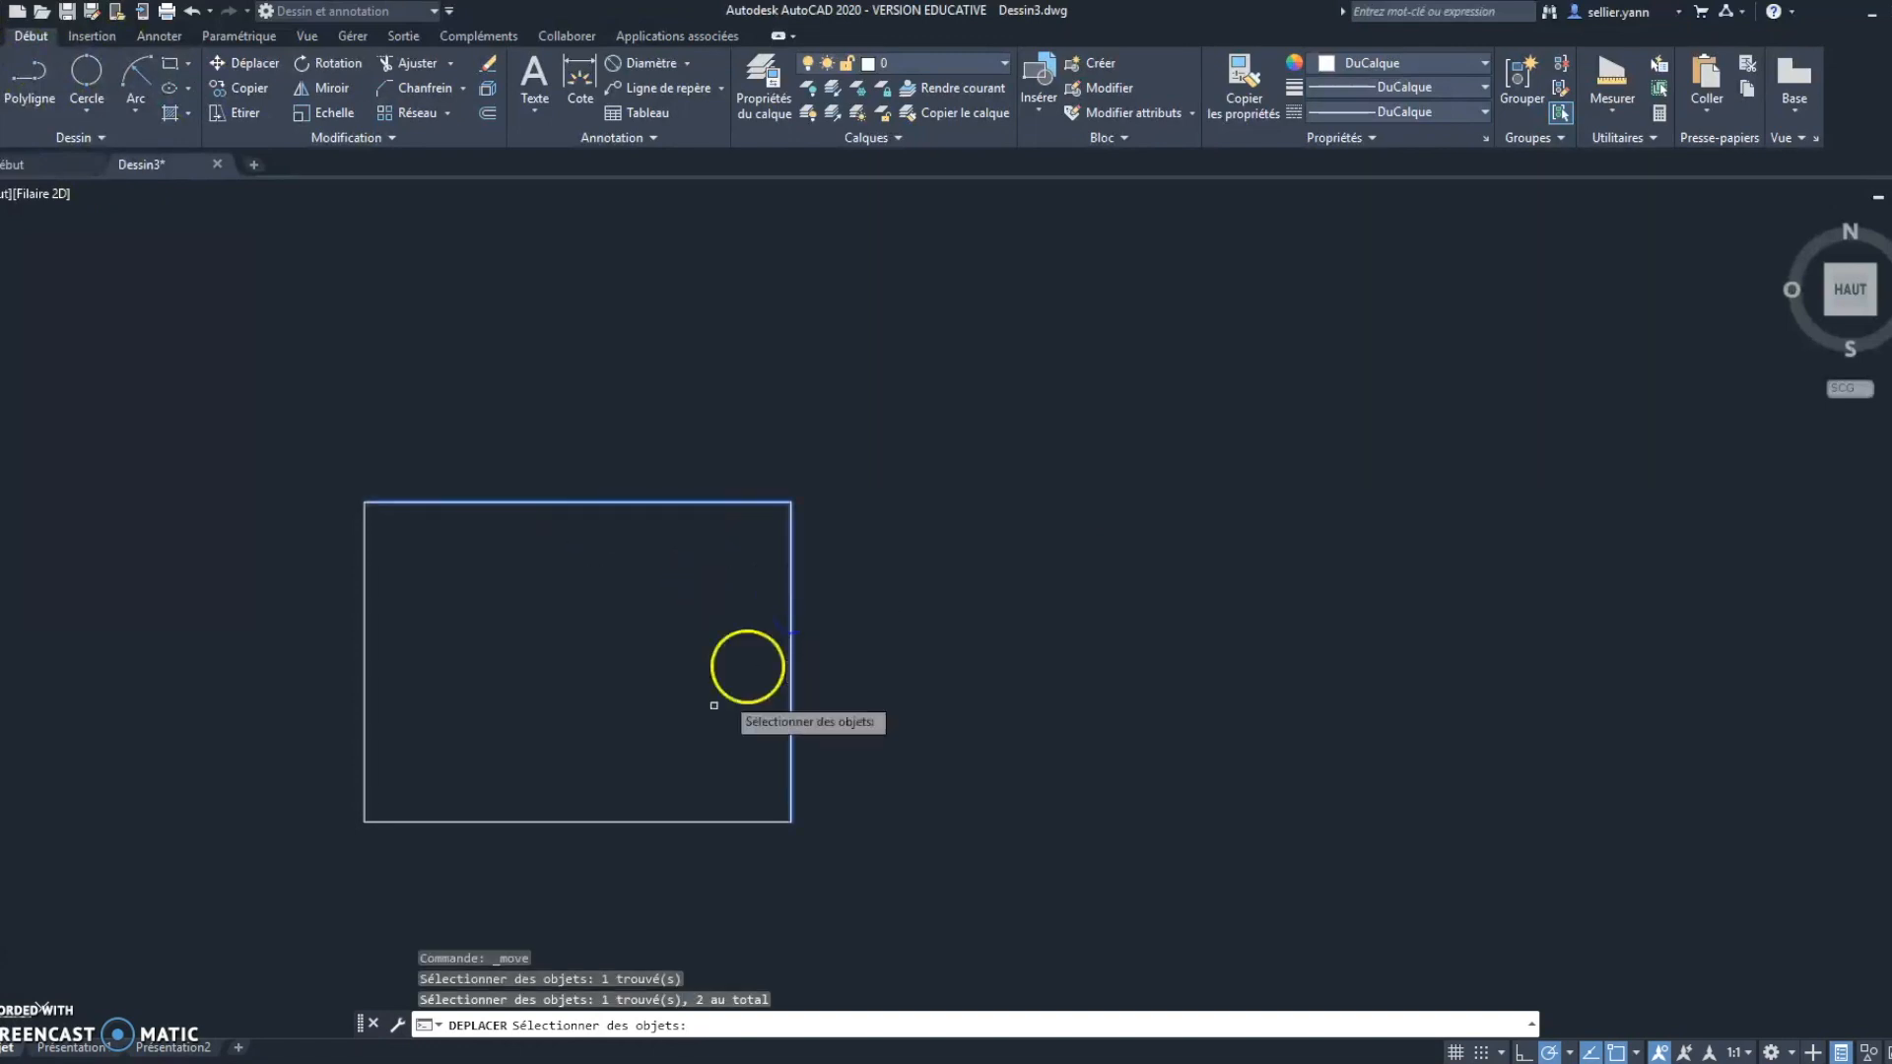
{"action": "left_click", "coordinate": [595, 820]}
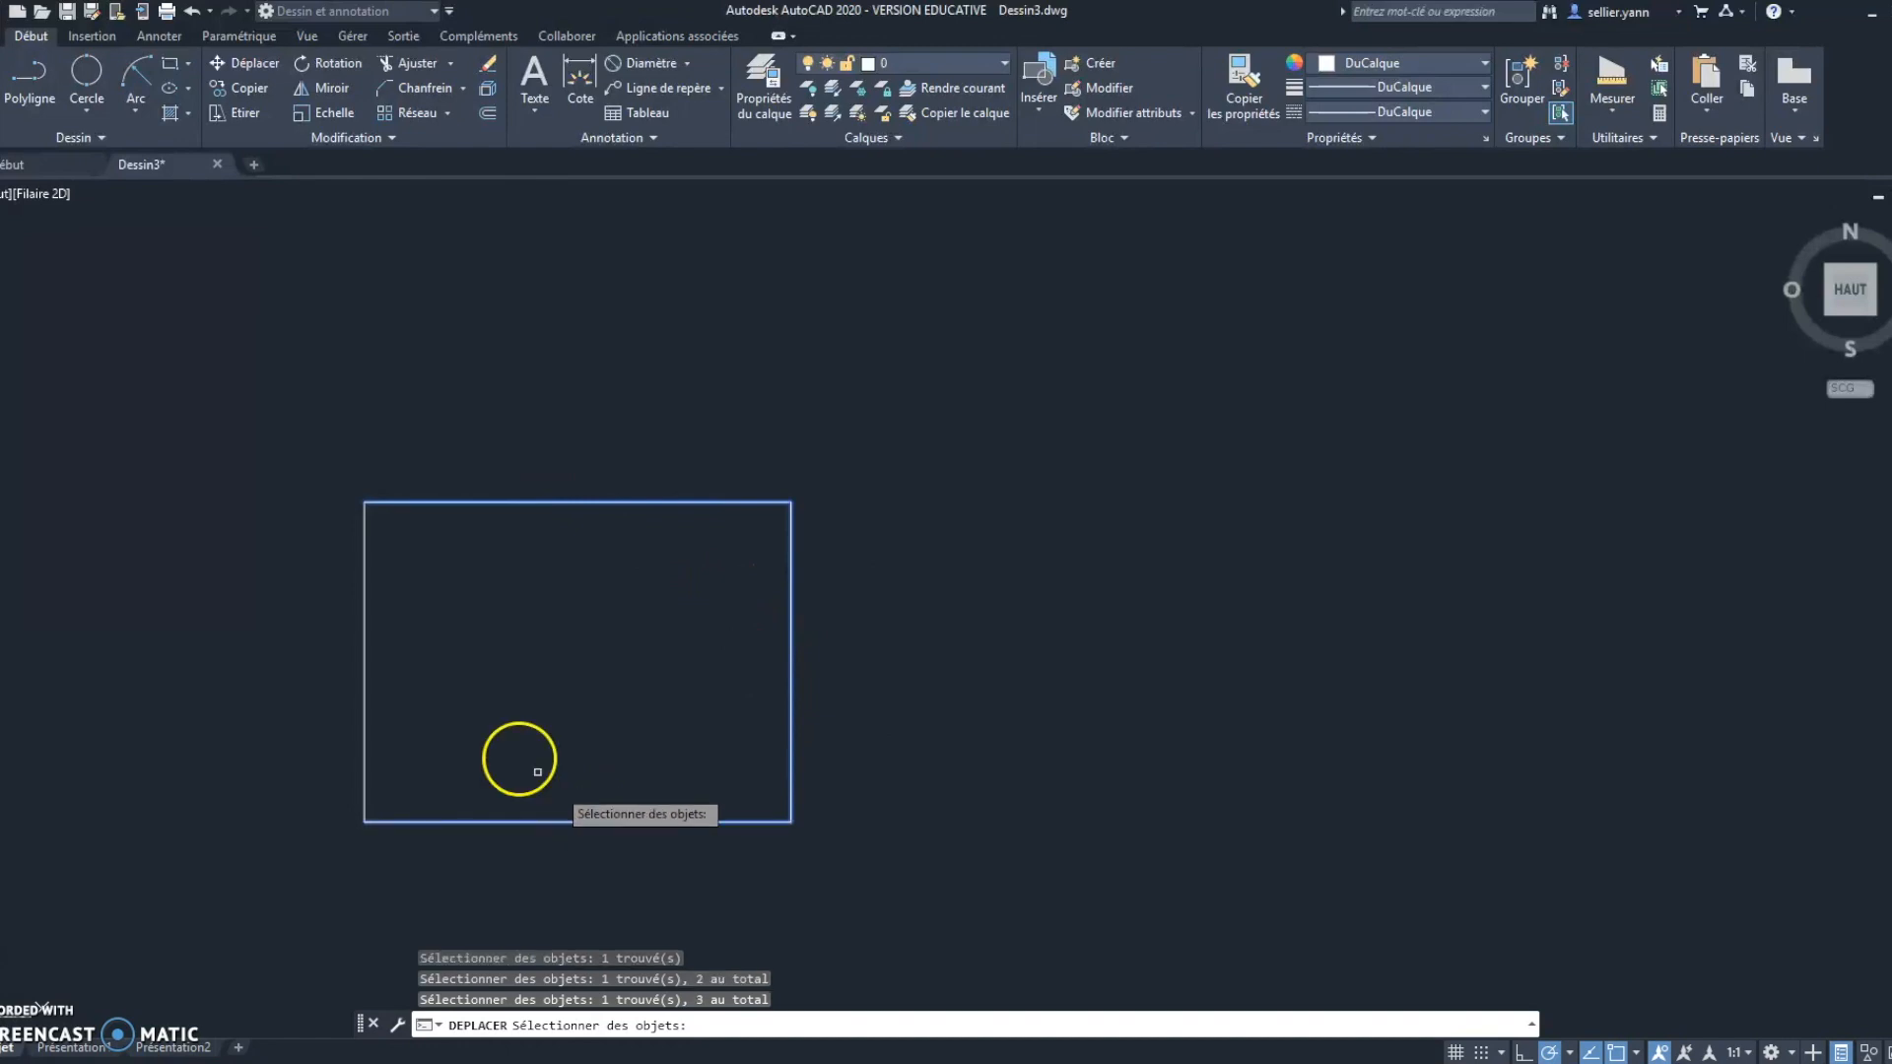
{"action": "left_click", "coordinate": [364, 662]}
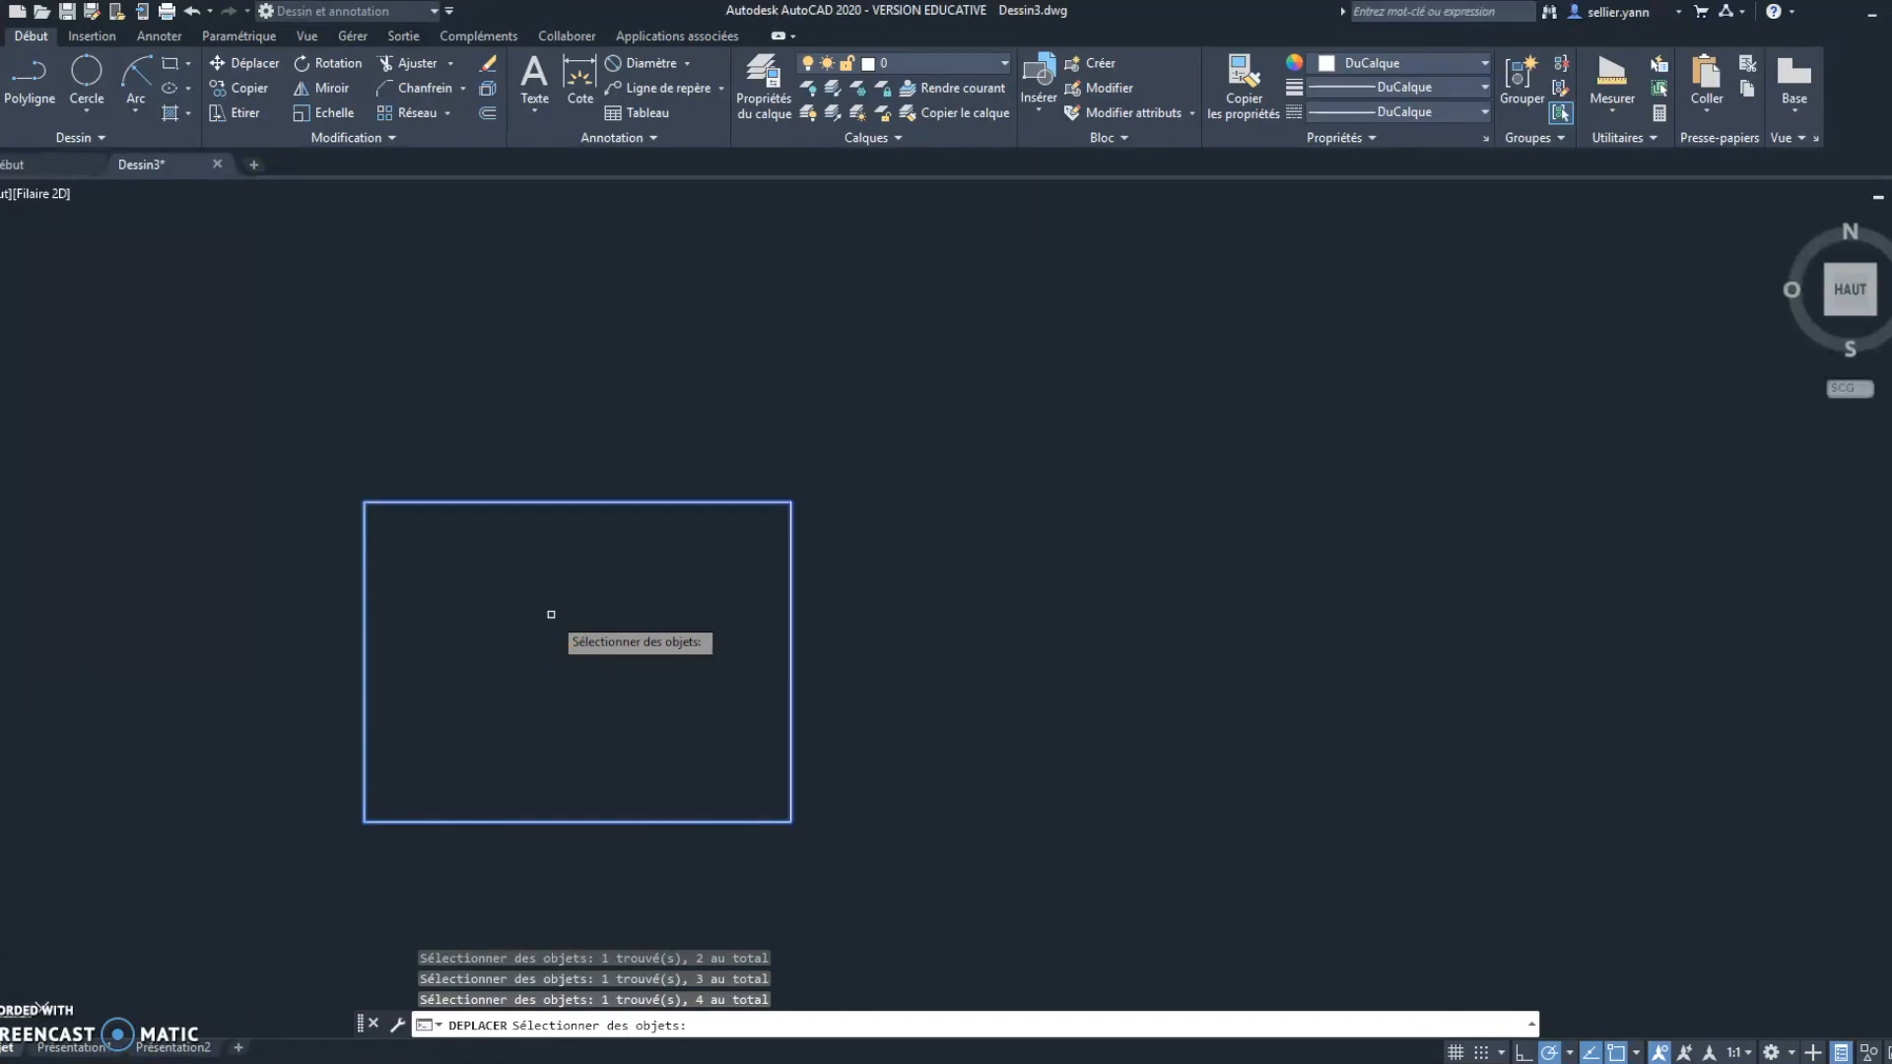
{"action": "key", "text": "Return"}
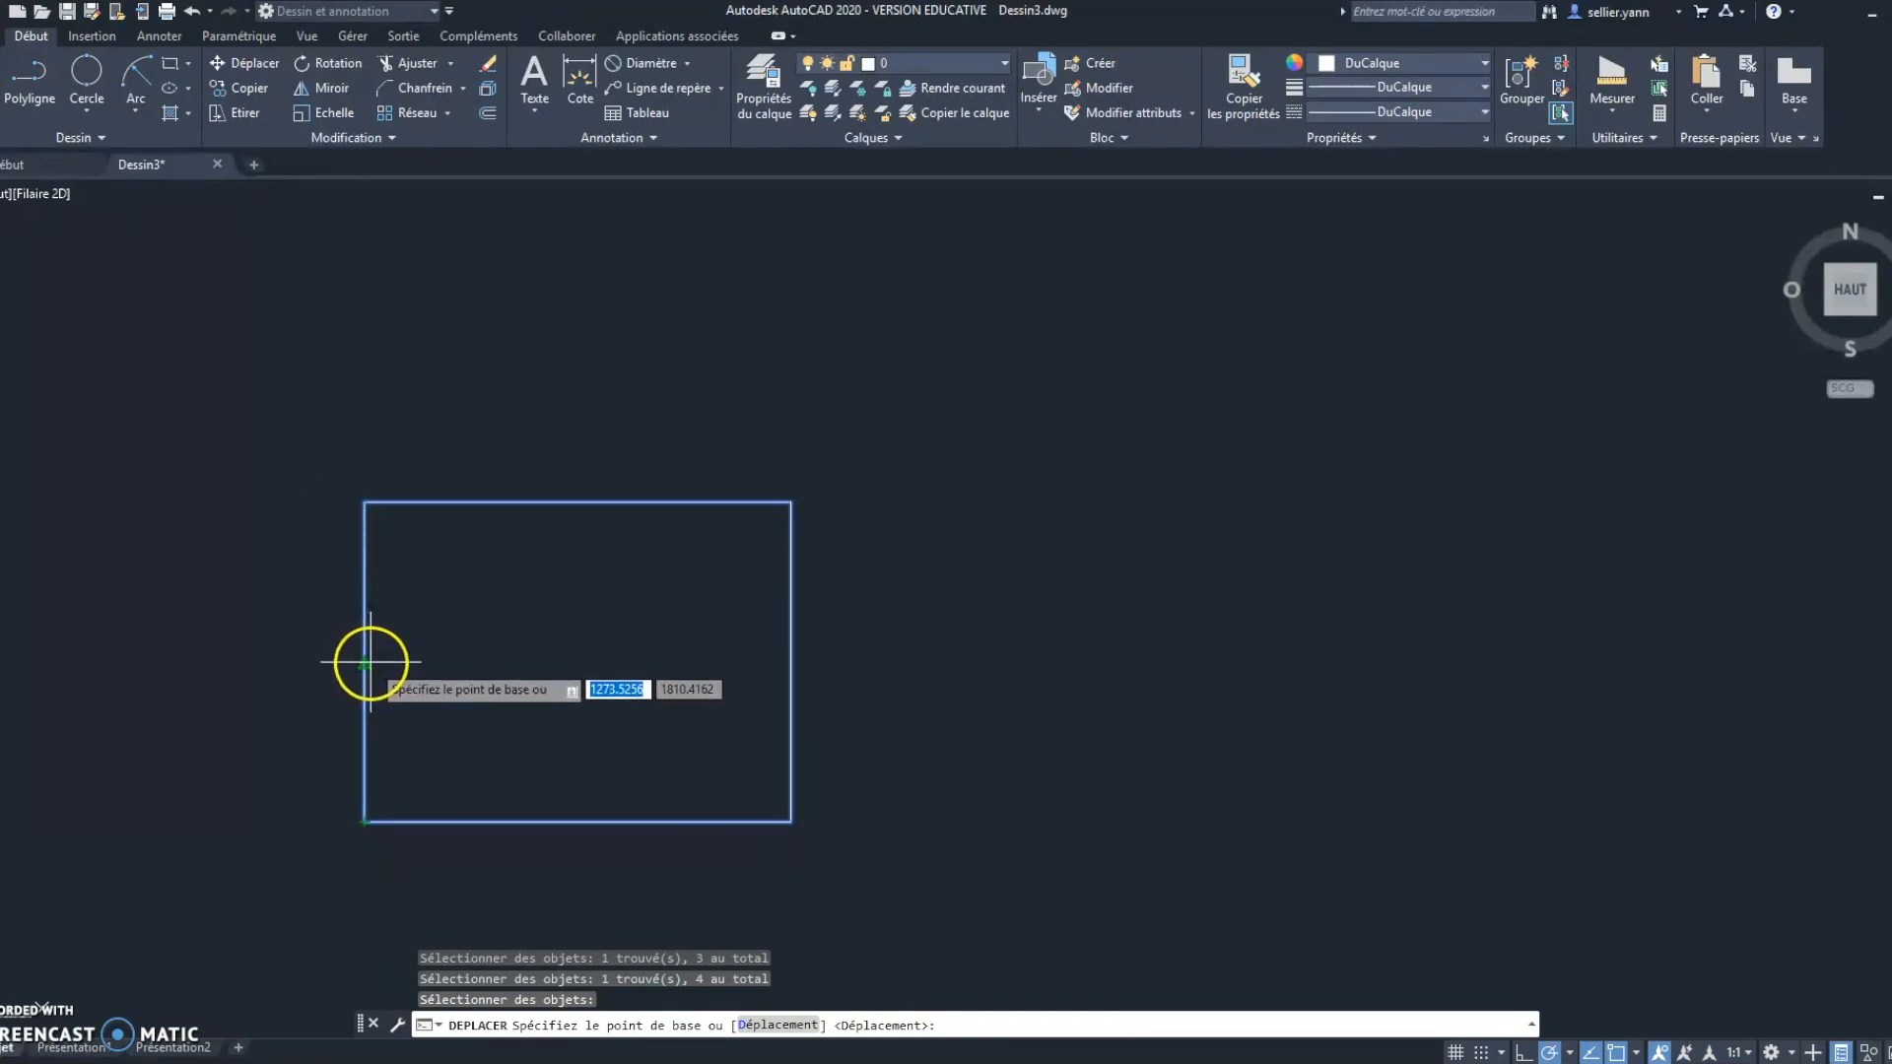
{"action": "scroll", "coordinate": [370, 657], "scroll_direction": "up", "scroll_amount": 4}
{"action": "scroll", "coordinate": [382, 664], "scroll_direction": "down", "scroll_amount": 4}
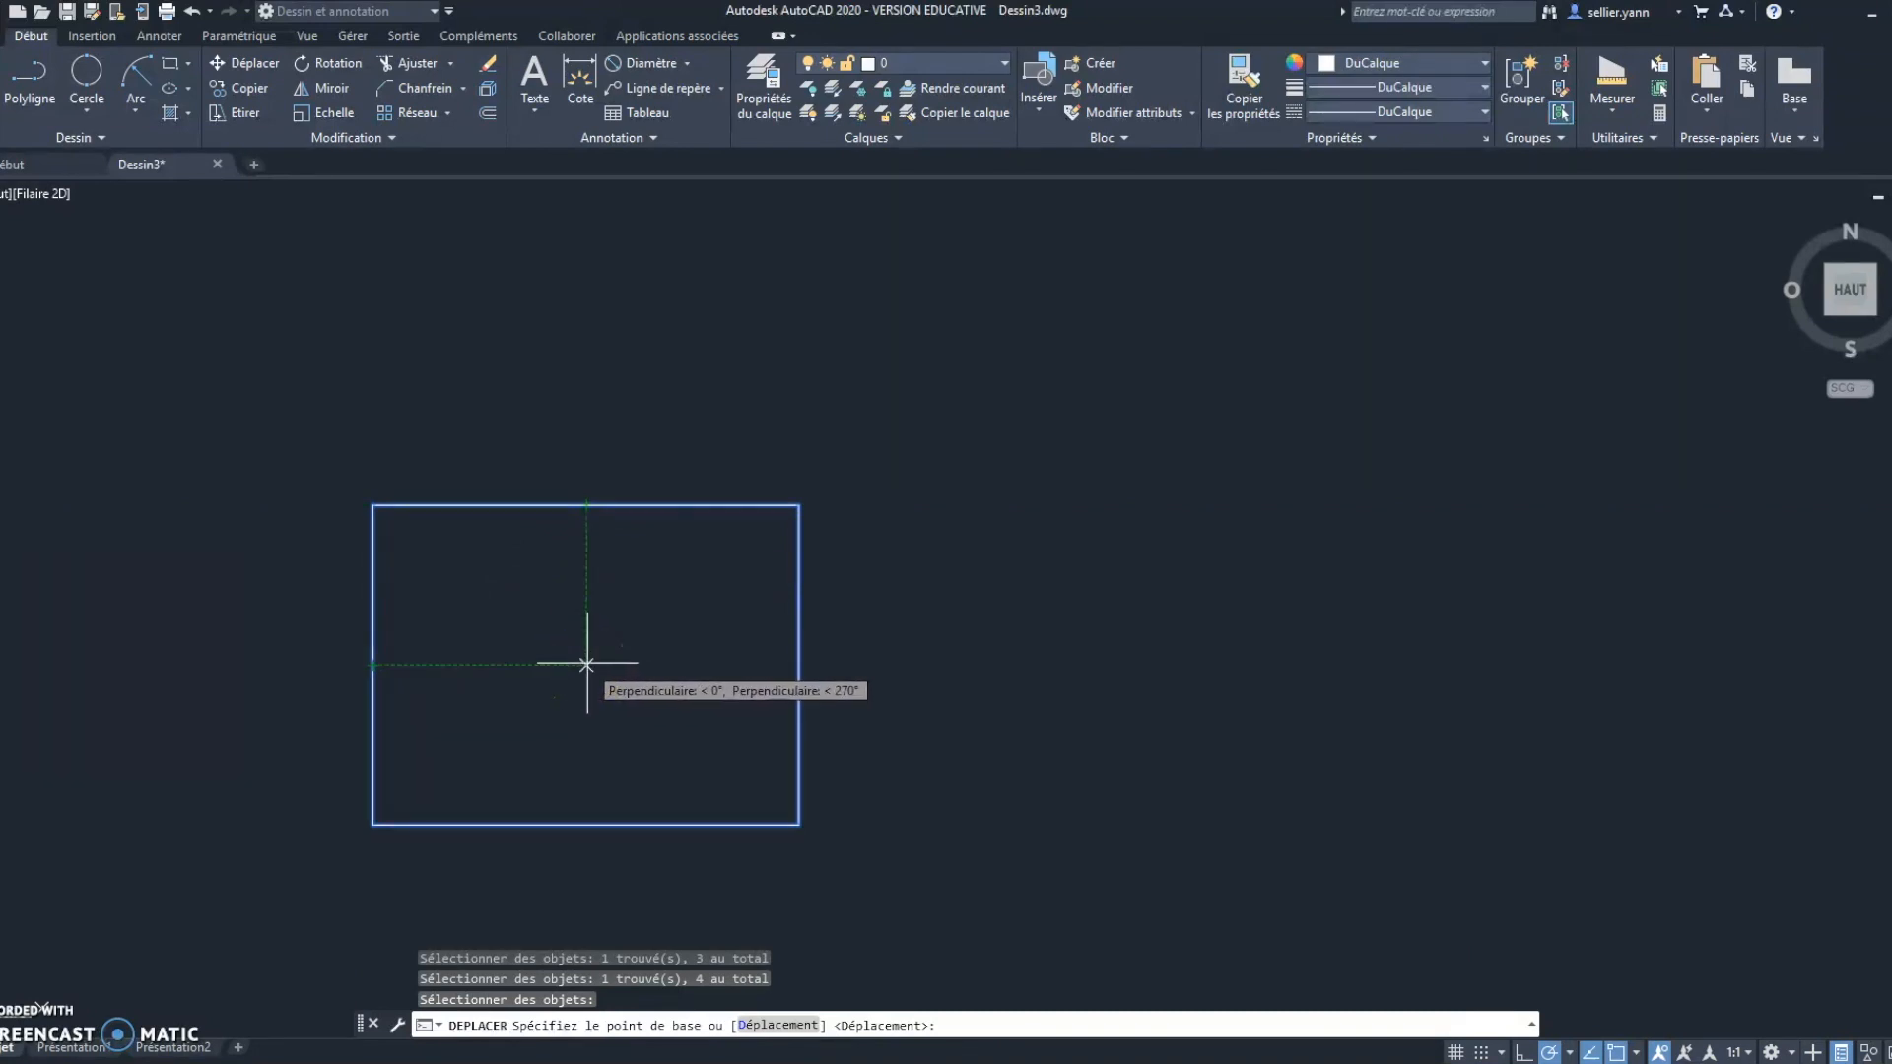
{"action": "left_click", "coordinate": [587, 666]}
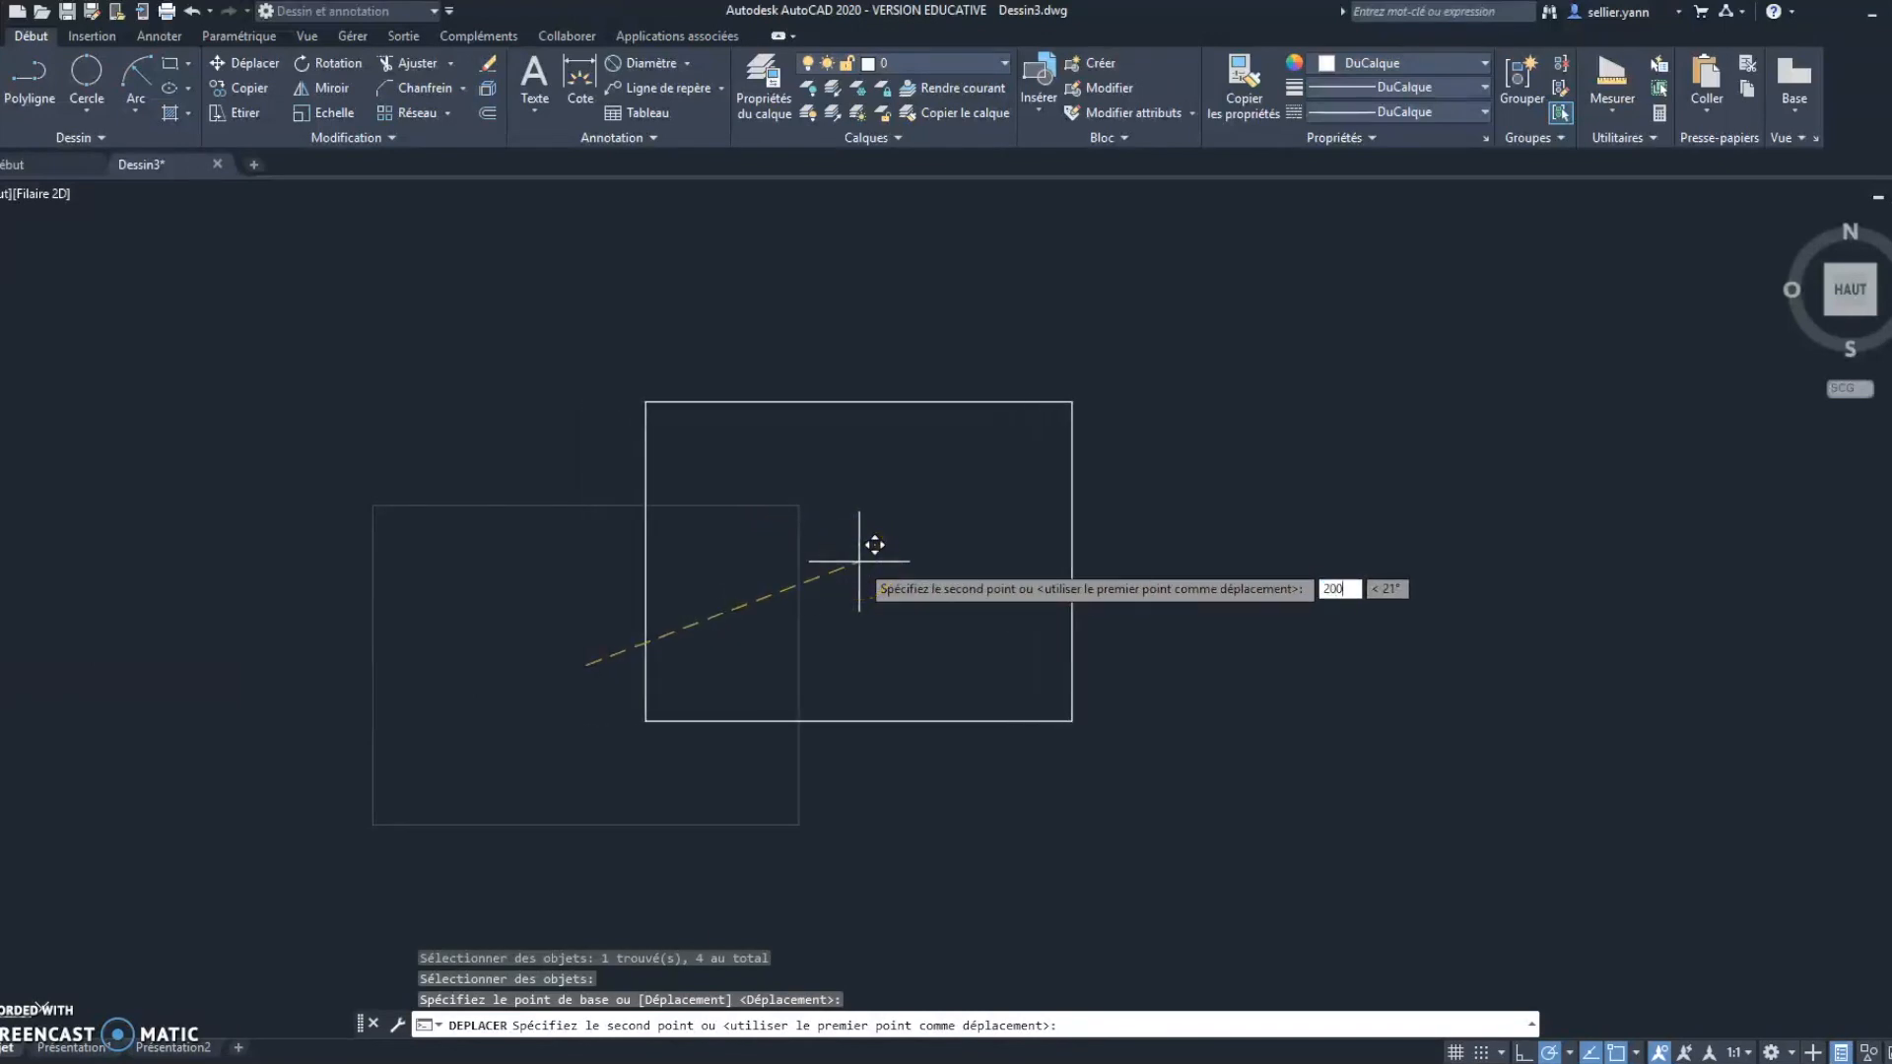
{"action": "key", "text": "Tab"}
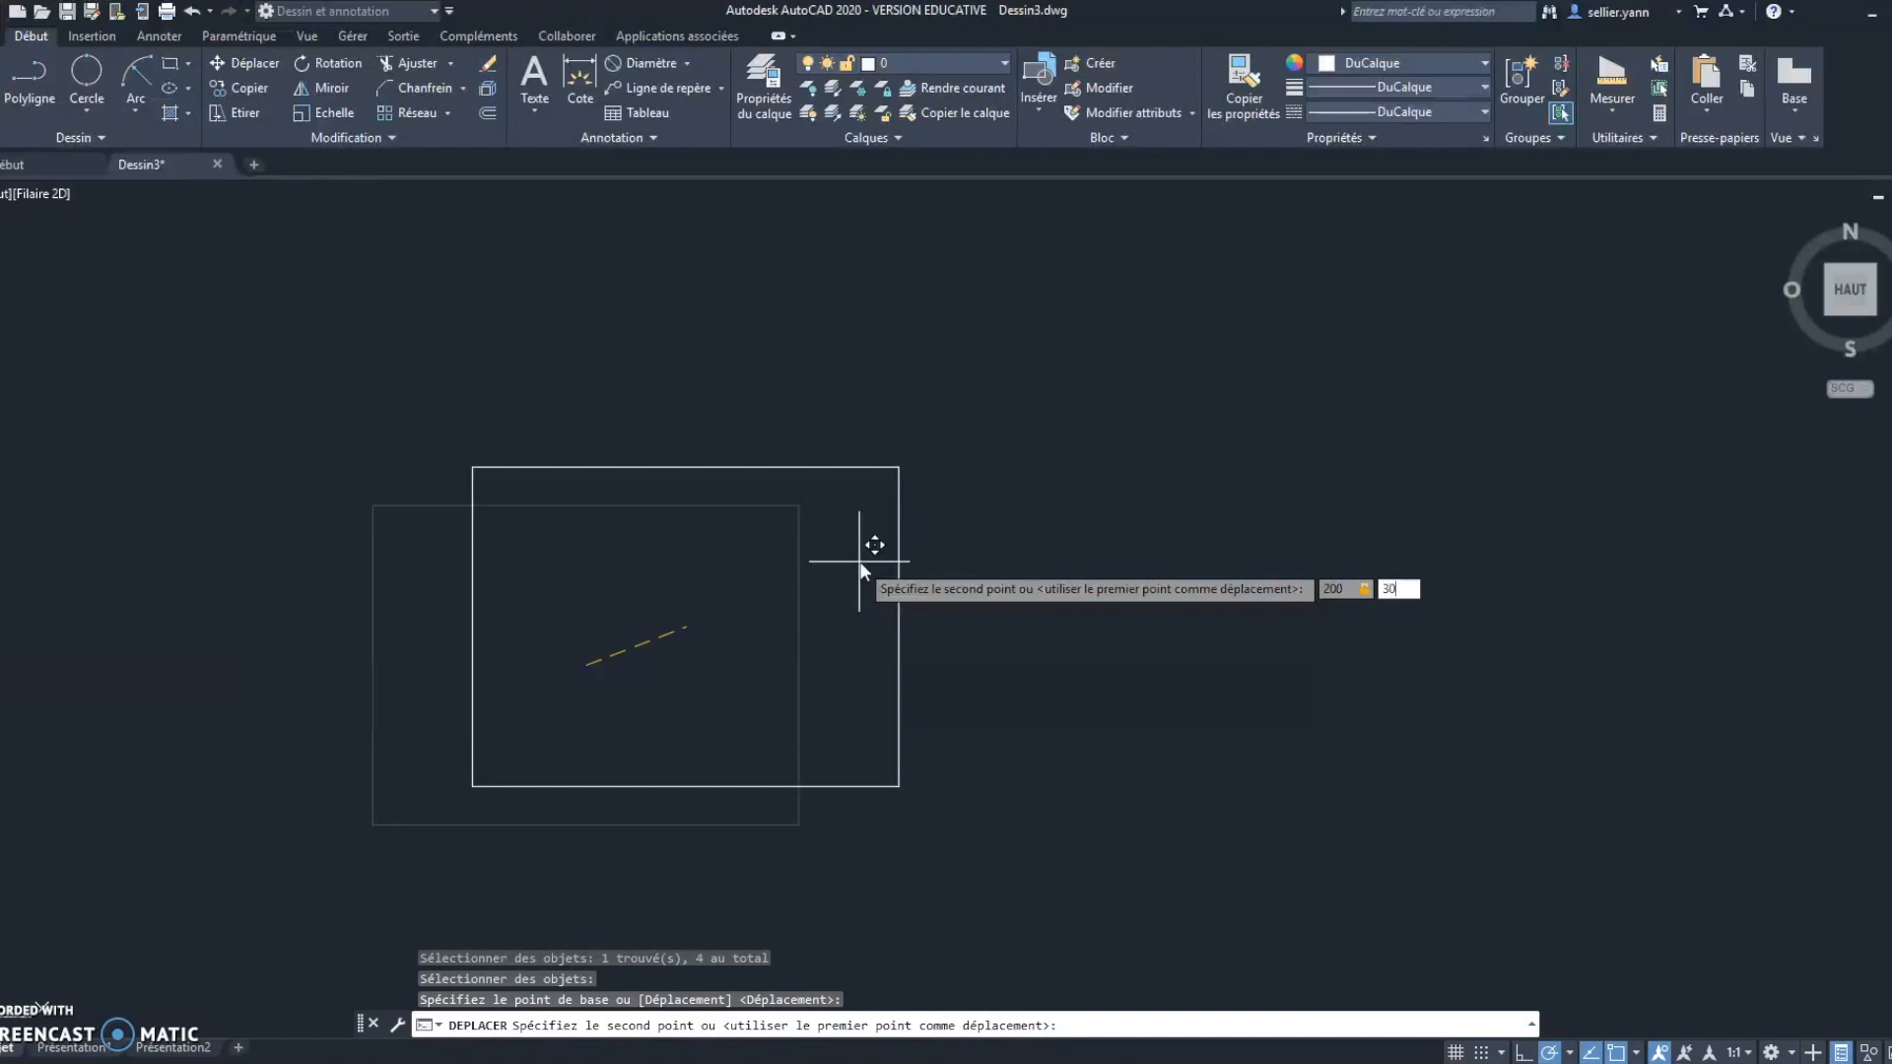
{"action": "key", "text": "Return"}
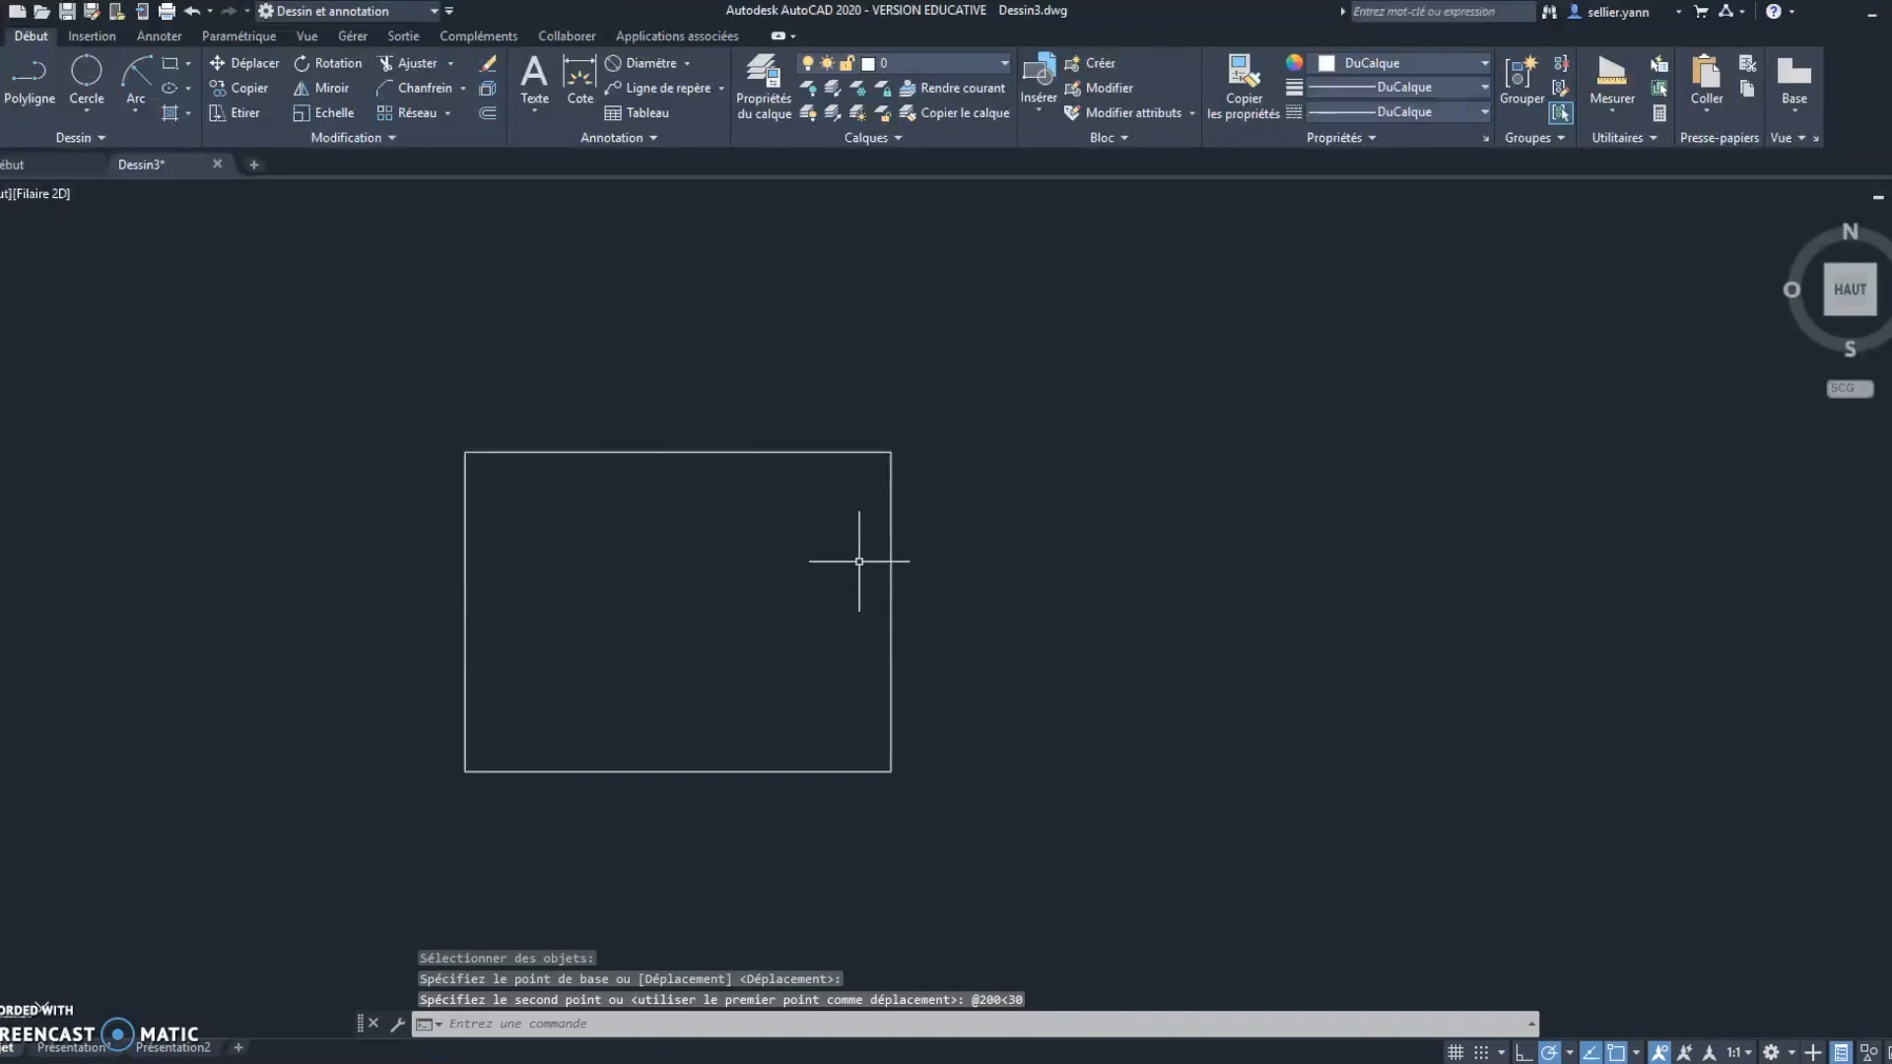
- Copy the four sides of the rectangle from its centre to a point 200 away at 30°
{"action": "left_click", "coordinate": [256, 91]}
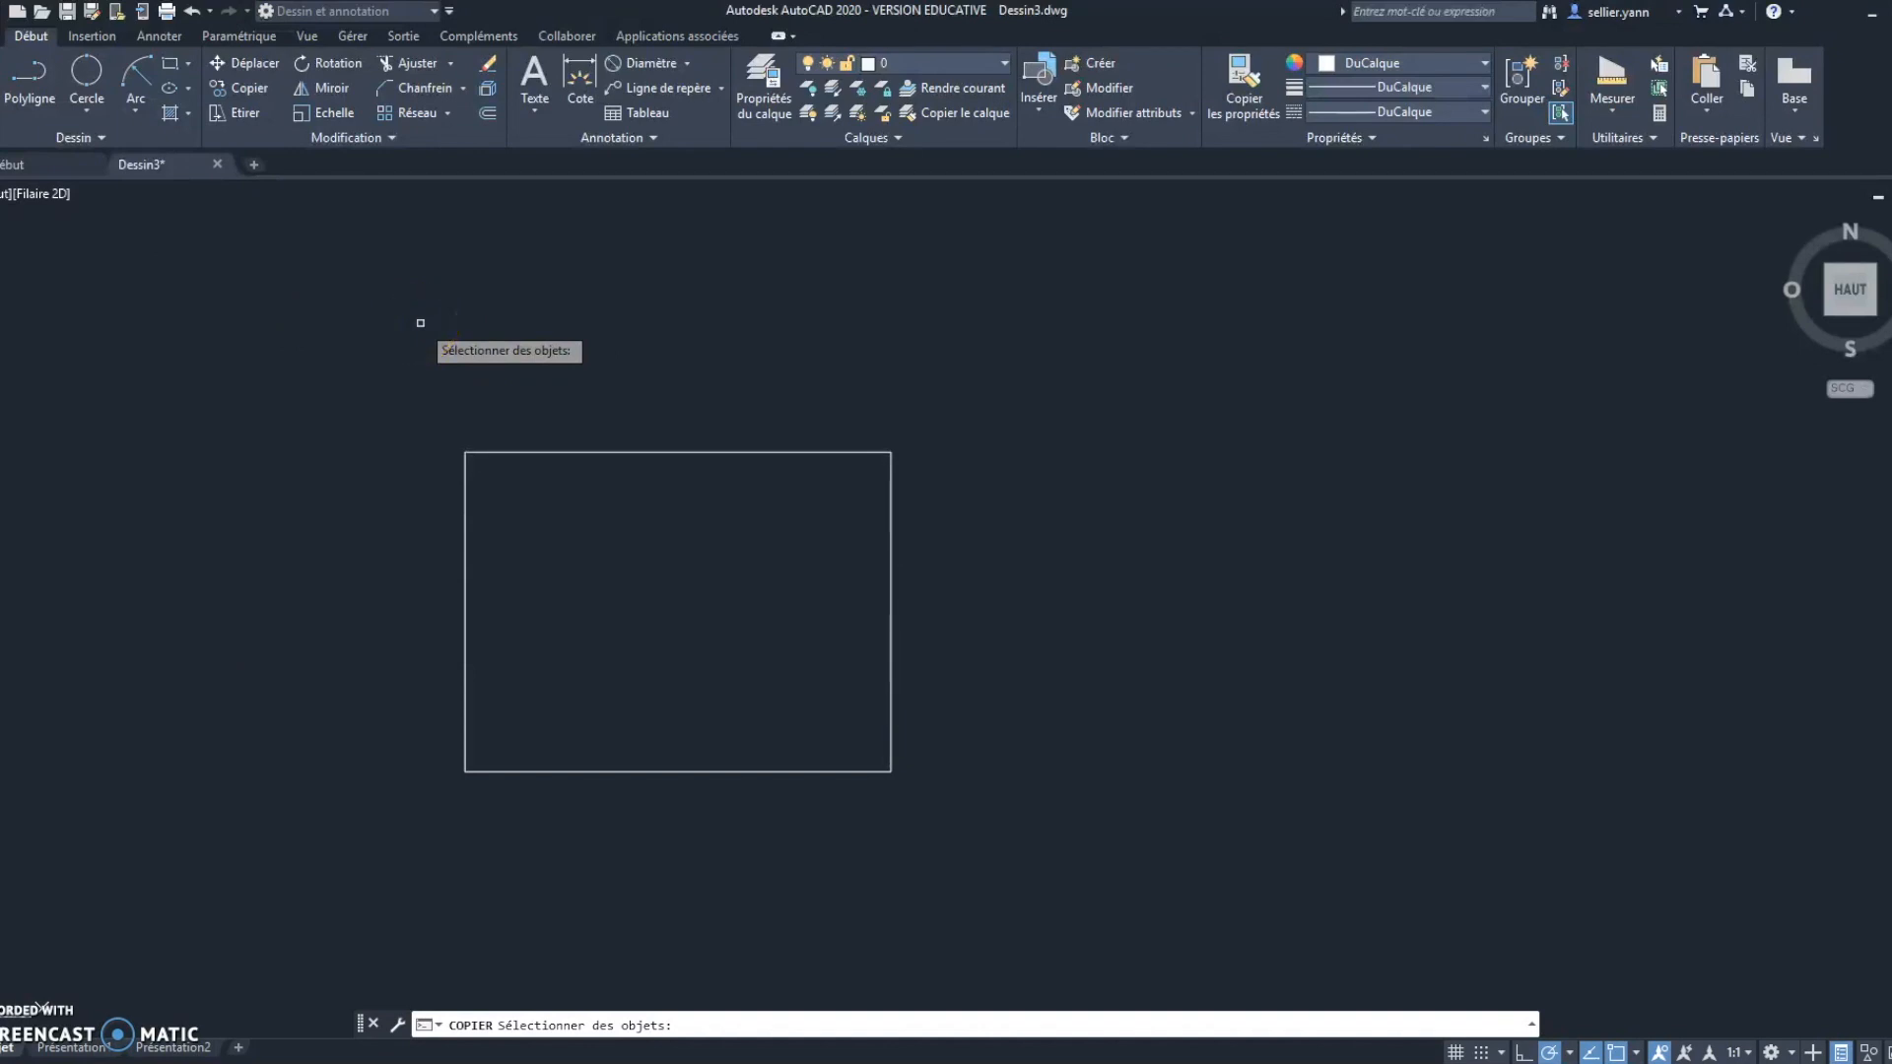
{"action": "left_click", "coordinate": [465, 590]}
{"action": "left_click", "coordinate": [613, 452]}
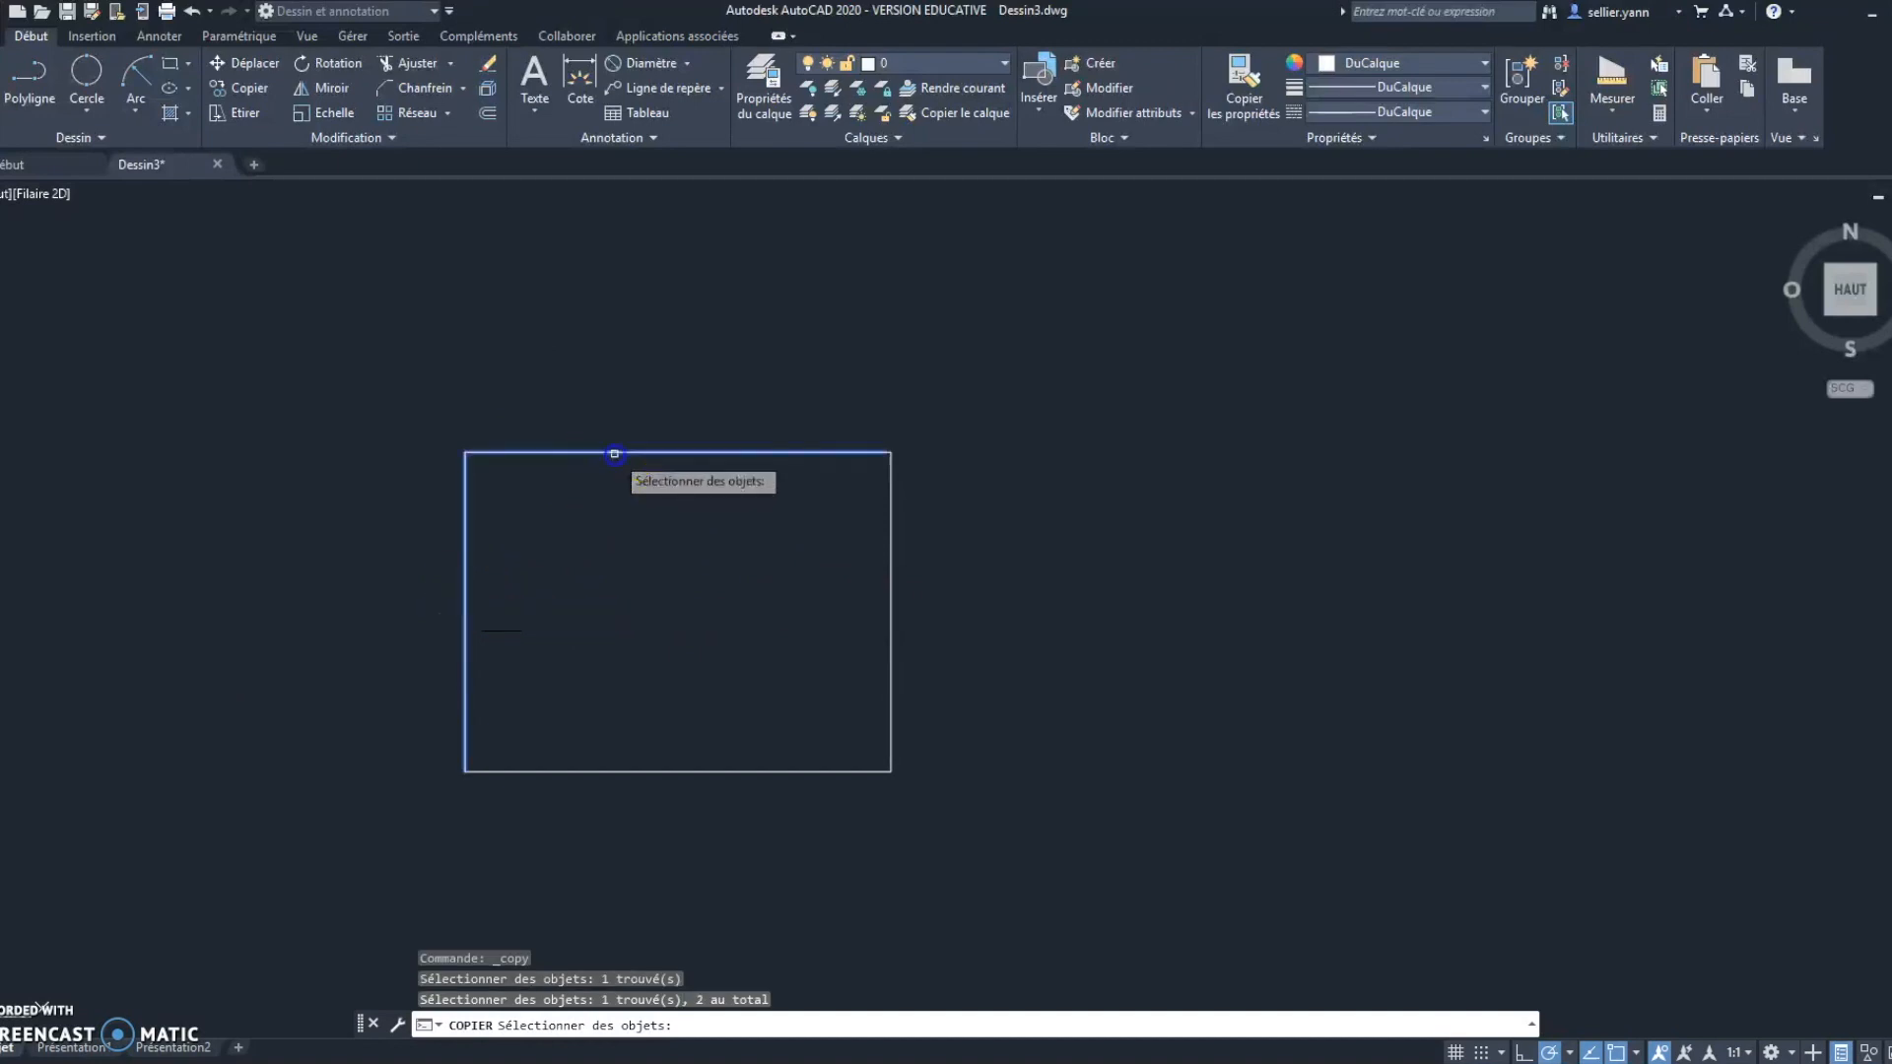
{"action": "left_click", "coordinate": [891, 585]}
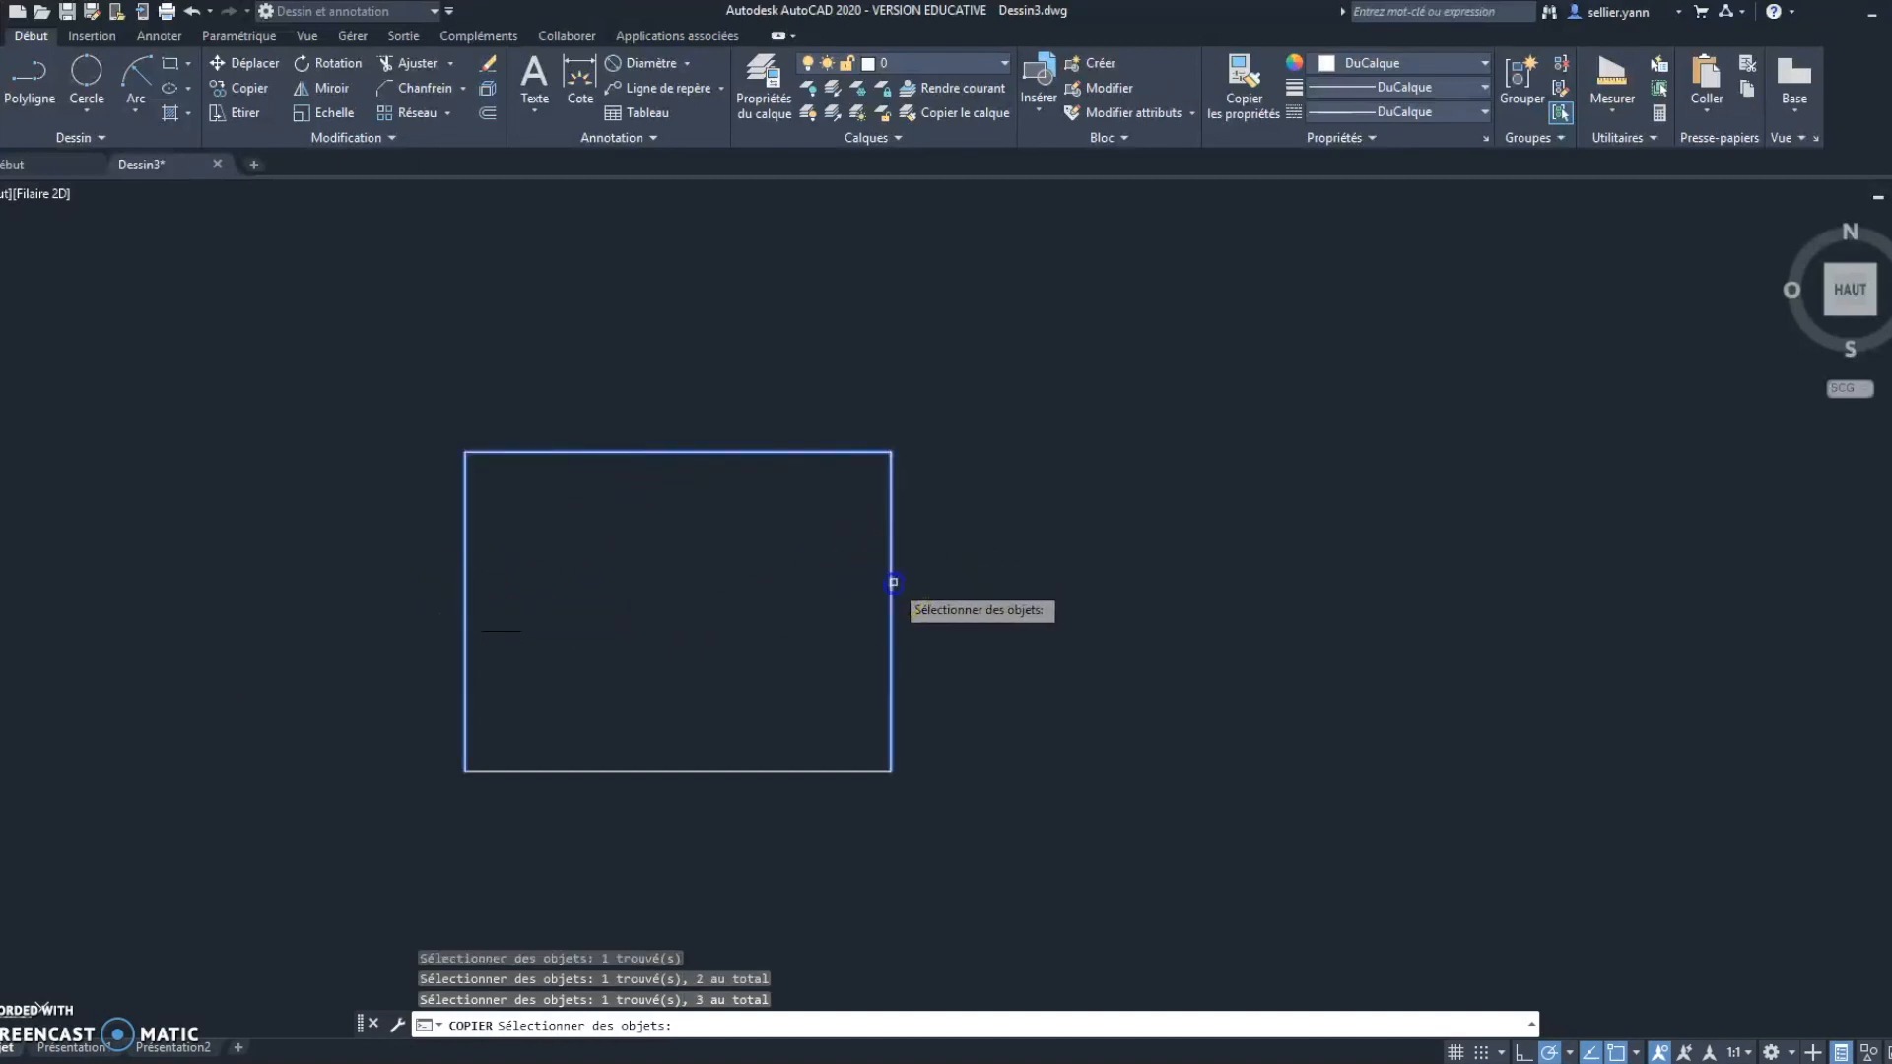
{"action": "left_click", "coordinate": [716, 768]}
{"action": "key", "text": "Return"}
{"action": "left_click", "coordinate": [793, 607]}
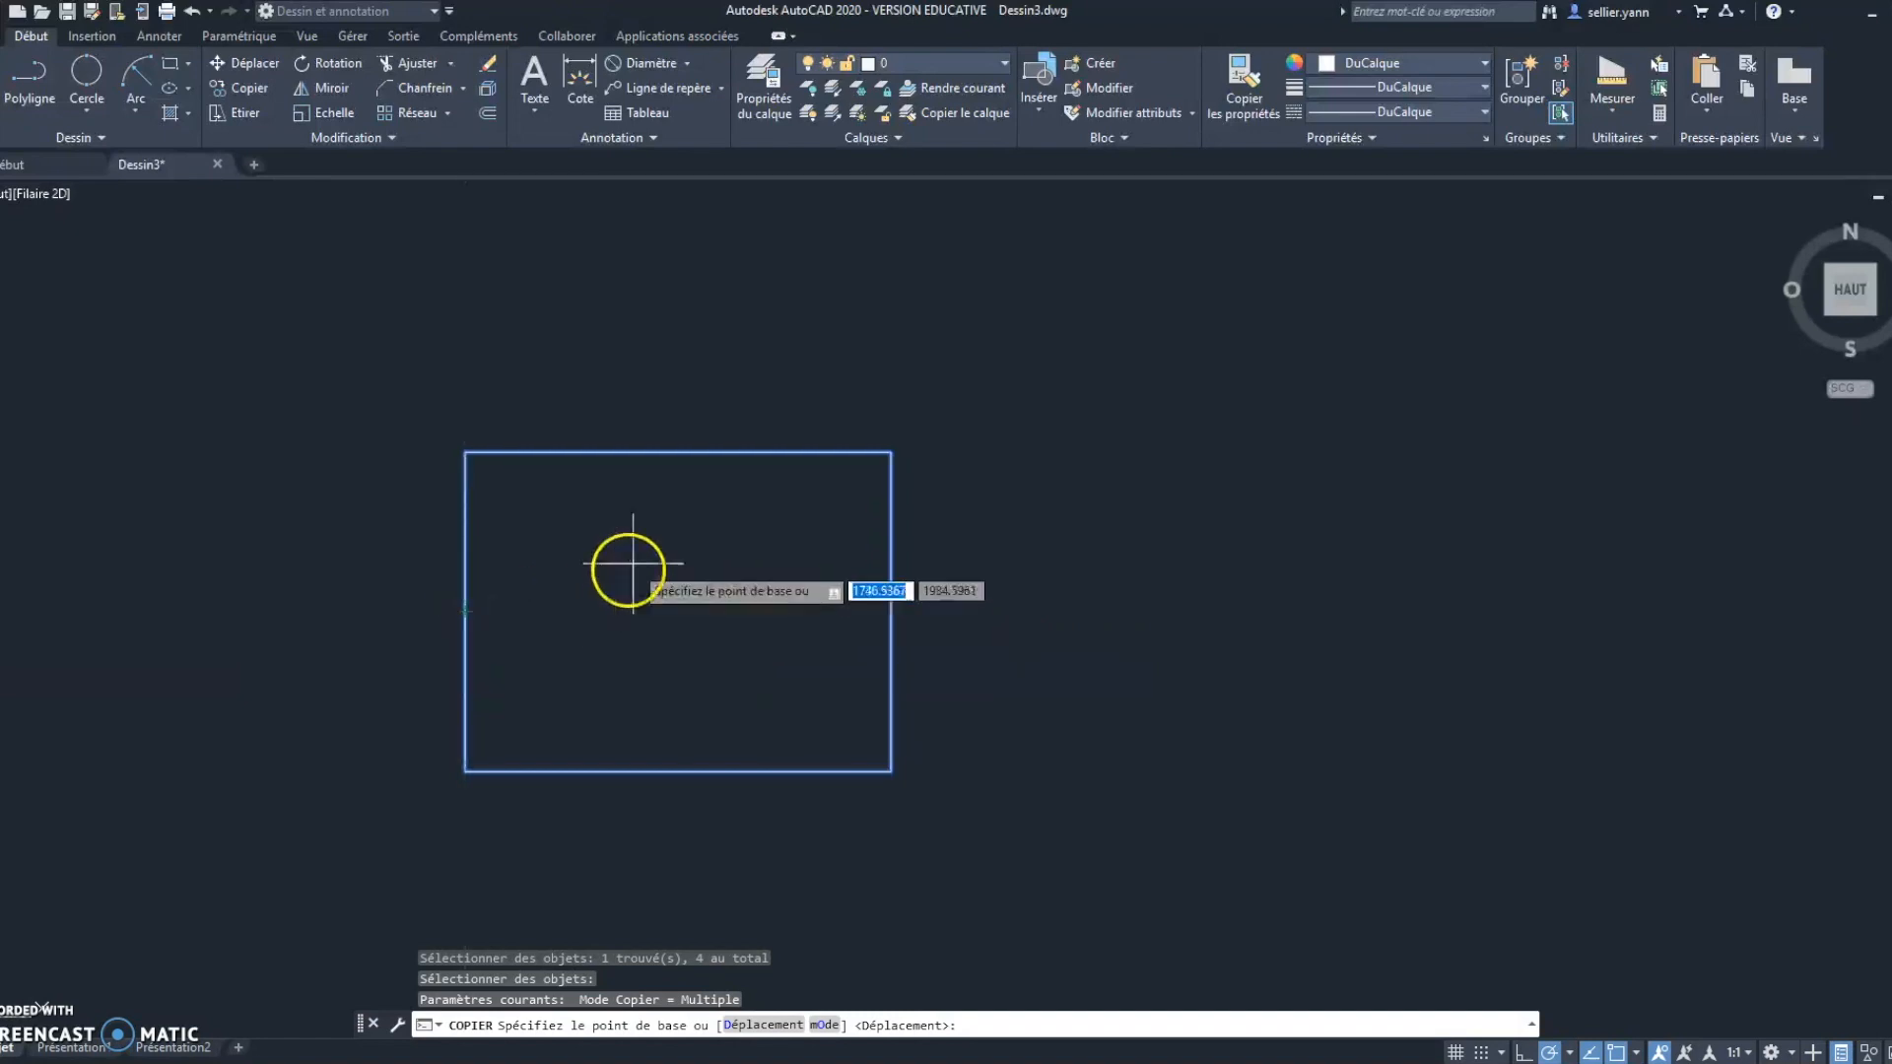
{"action": "left_click", "coordinate": [678, 610]}
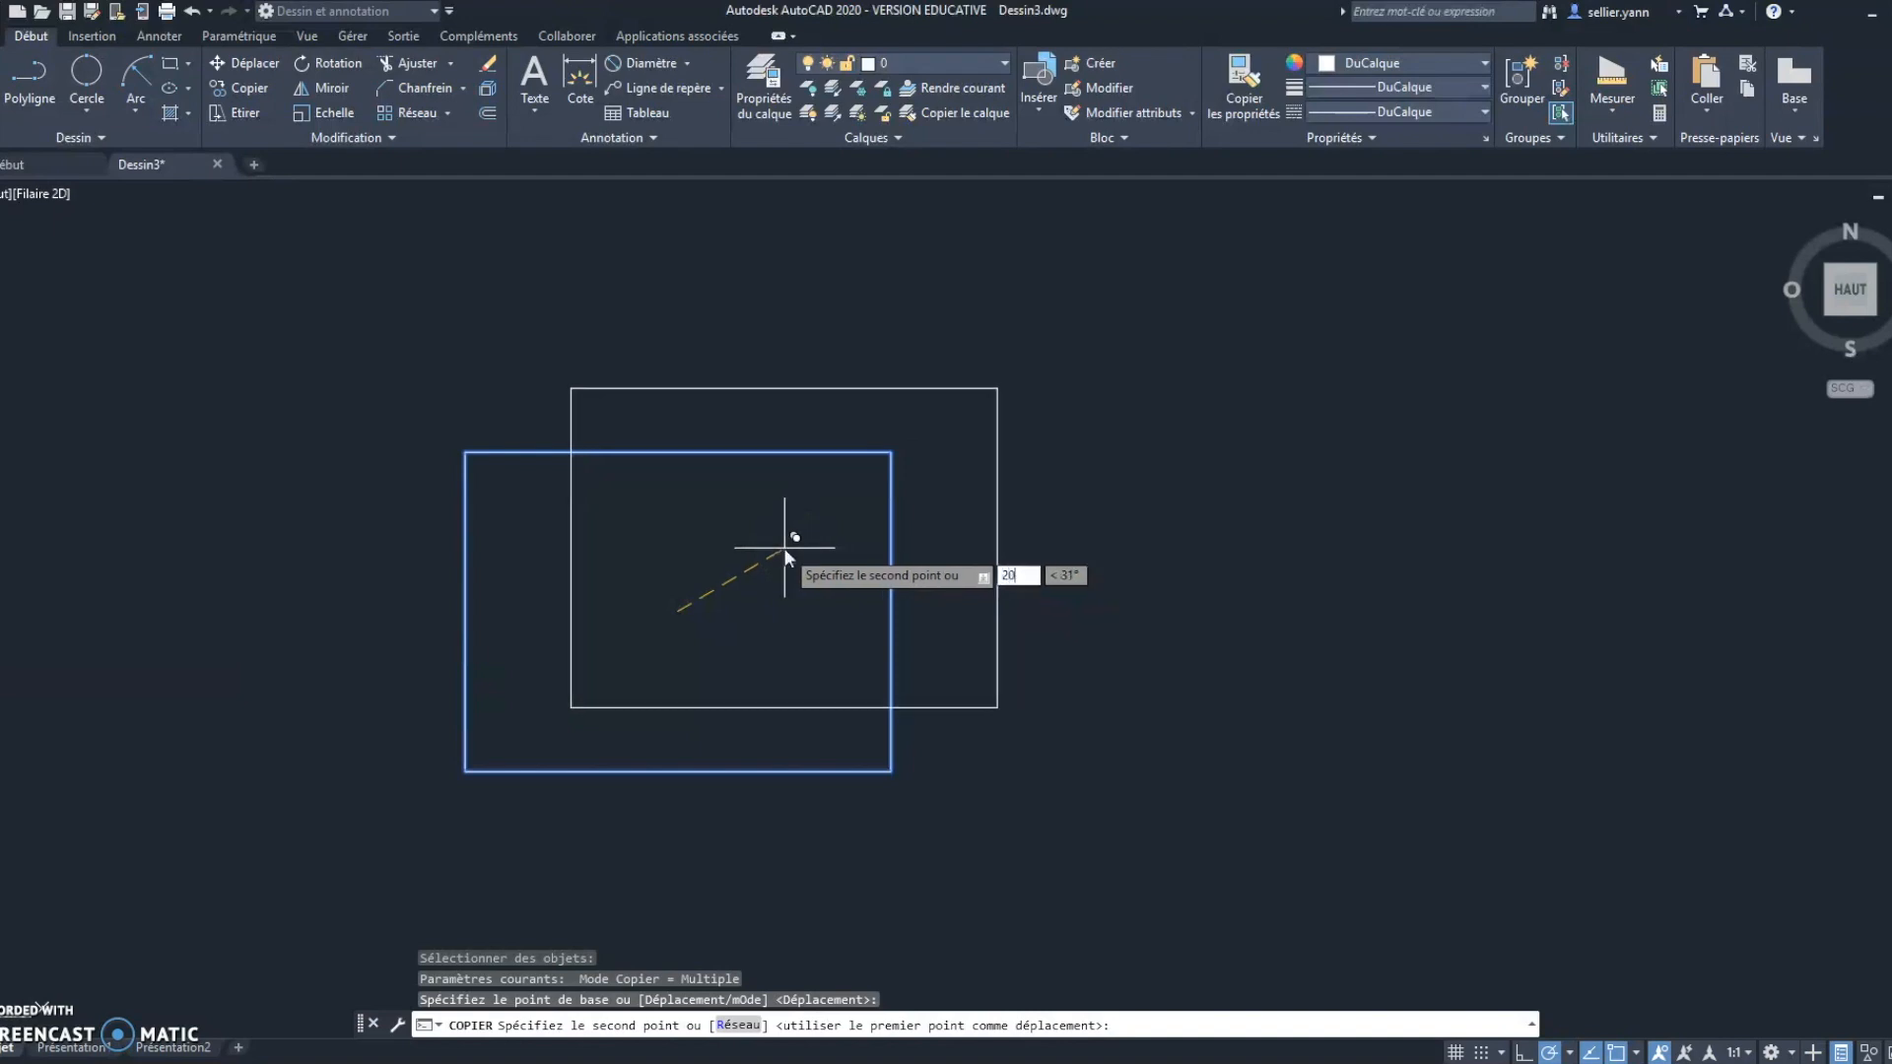
{"action": "key", "text": "Tab"}
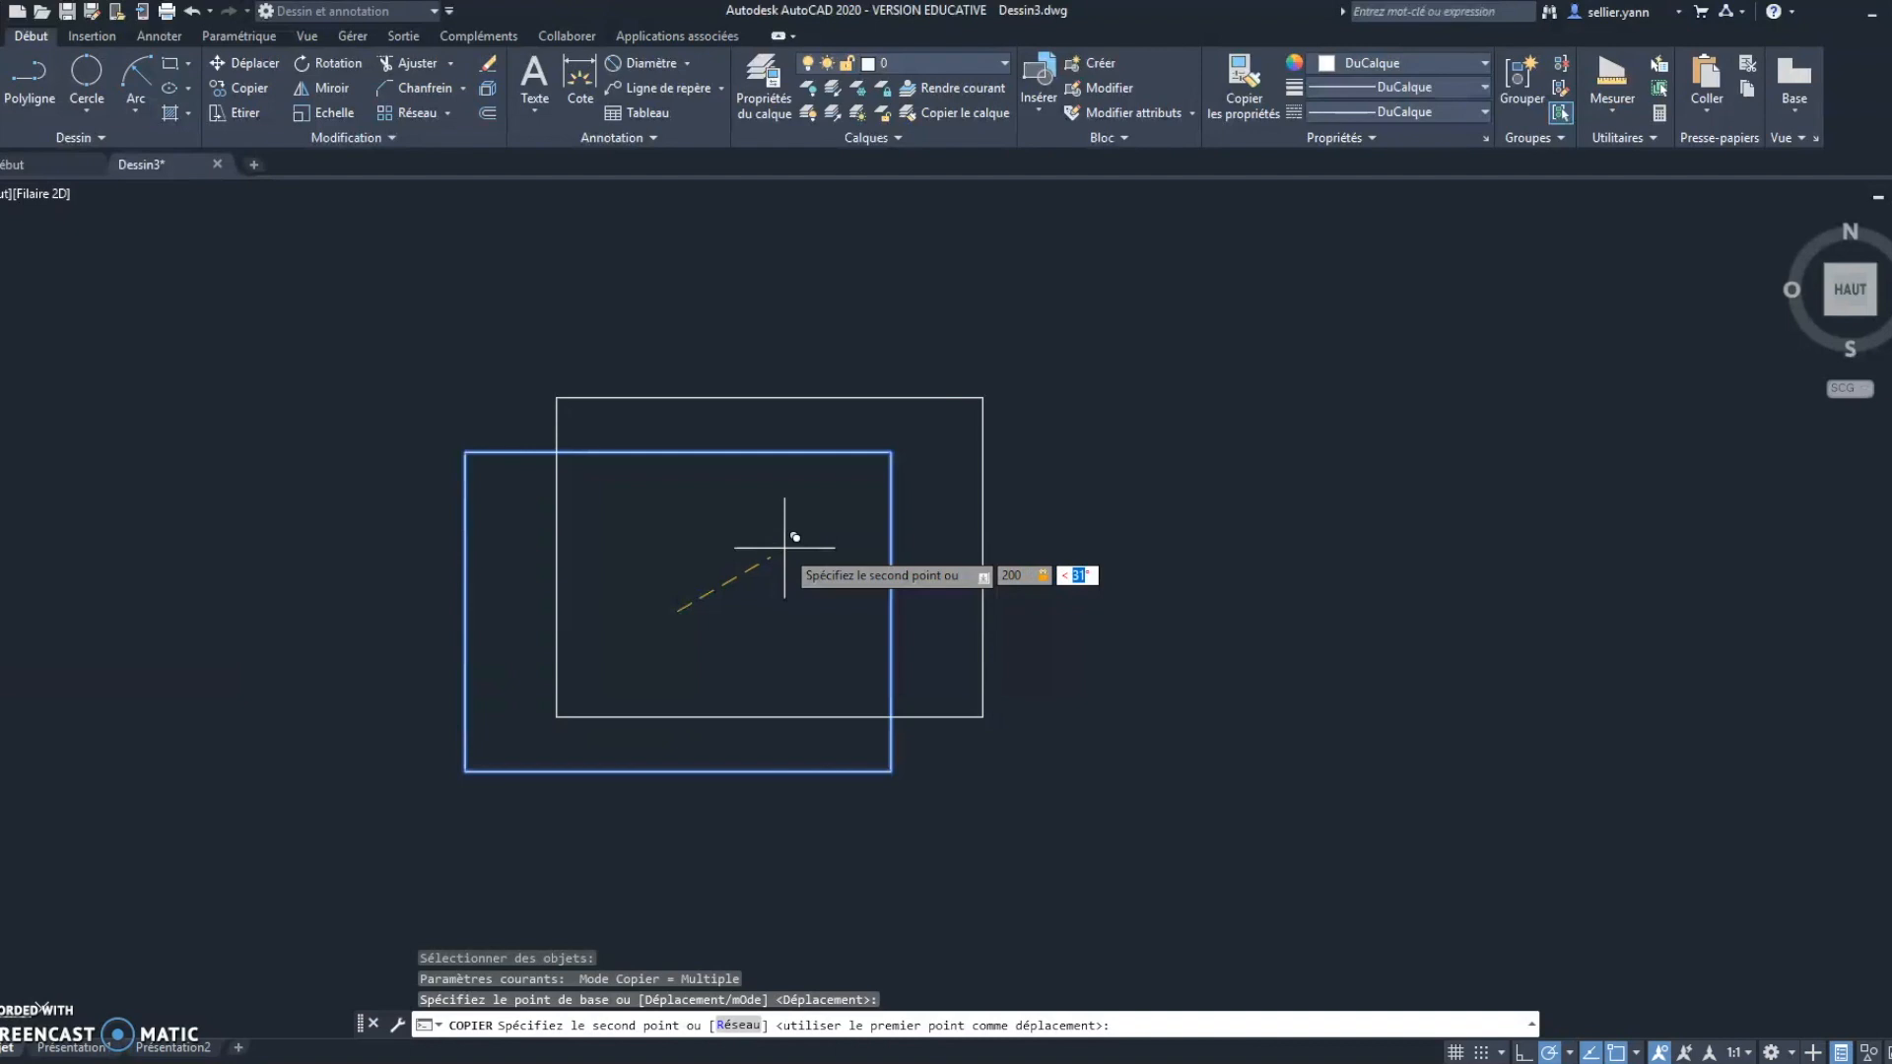
{"action": "type", "text": "30"}
{"action": "key", "text": "Return"}
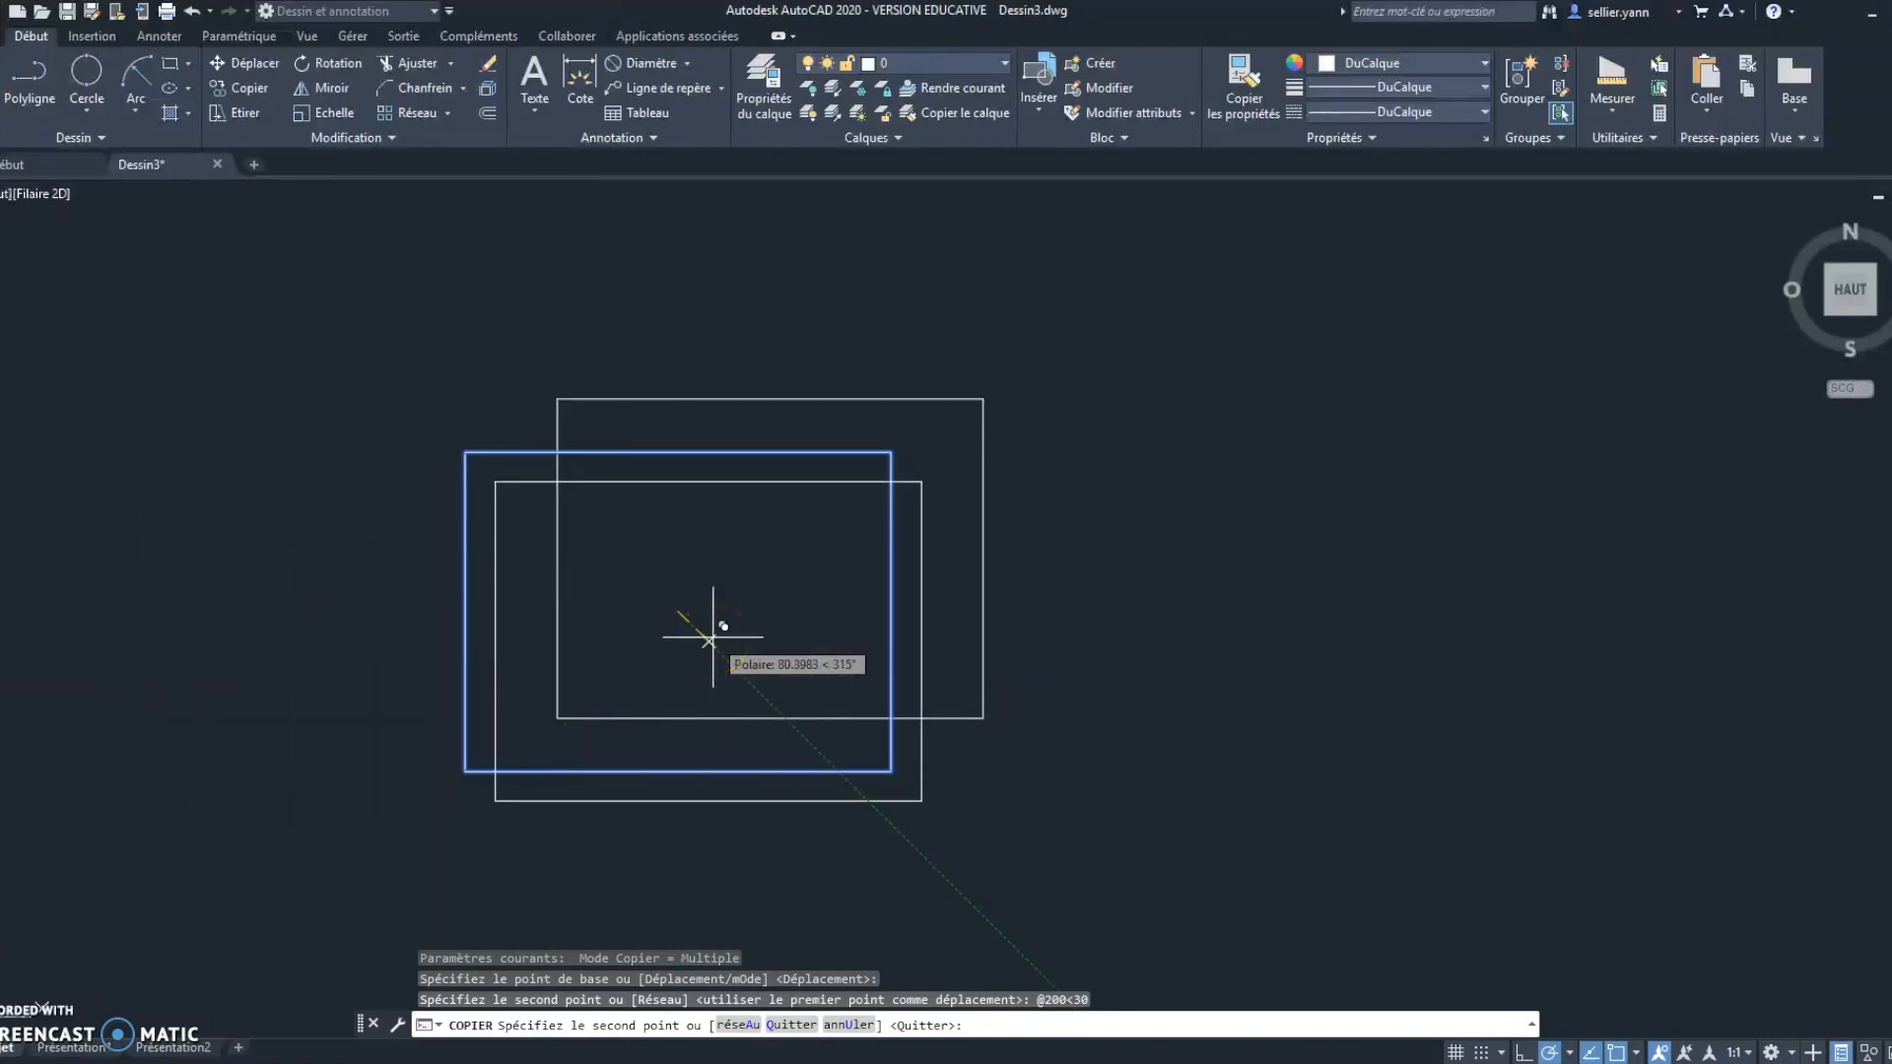
- Place a second copy of the rectangle 200 away along the 315° polar direction and end the copying
{"action": "type", "text": "200"}
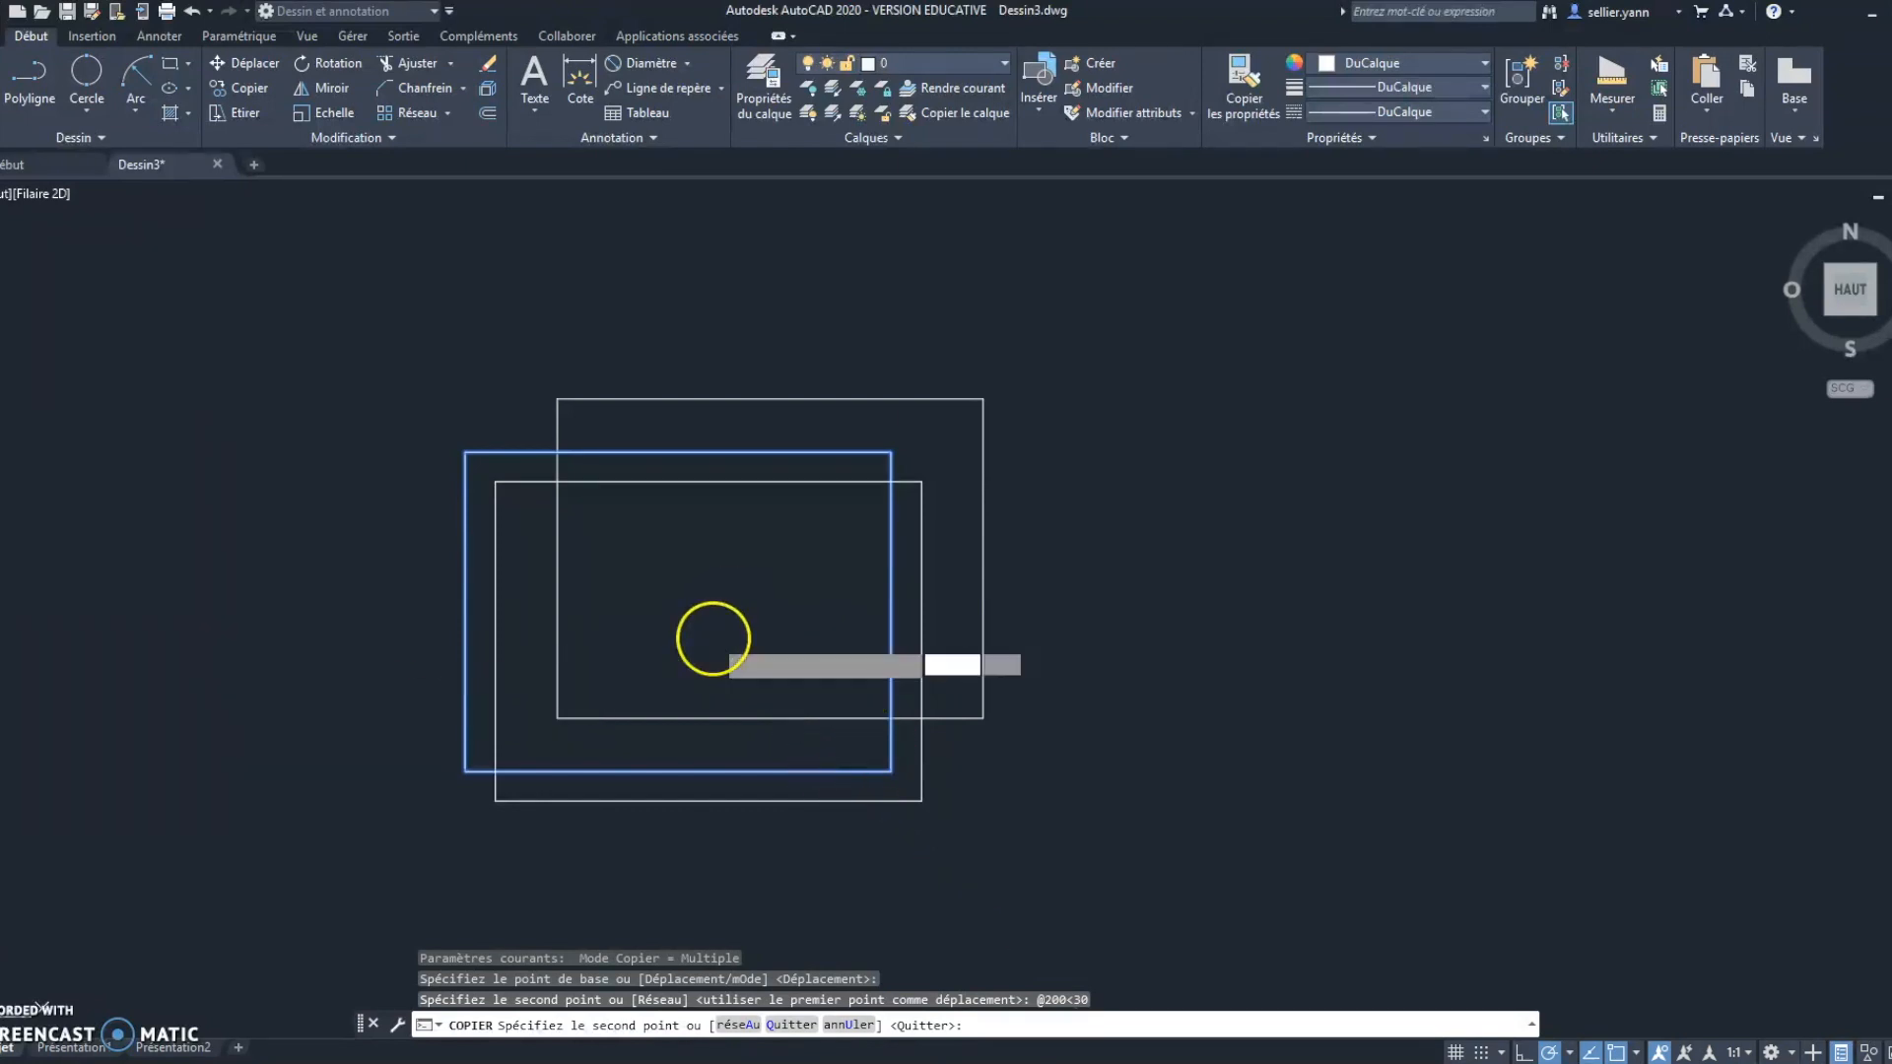
{"action": "key", "text": "Return"}
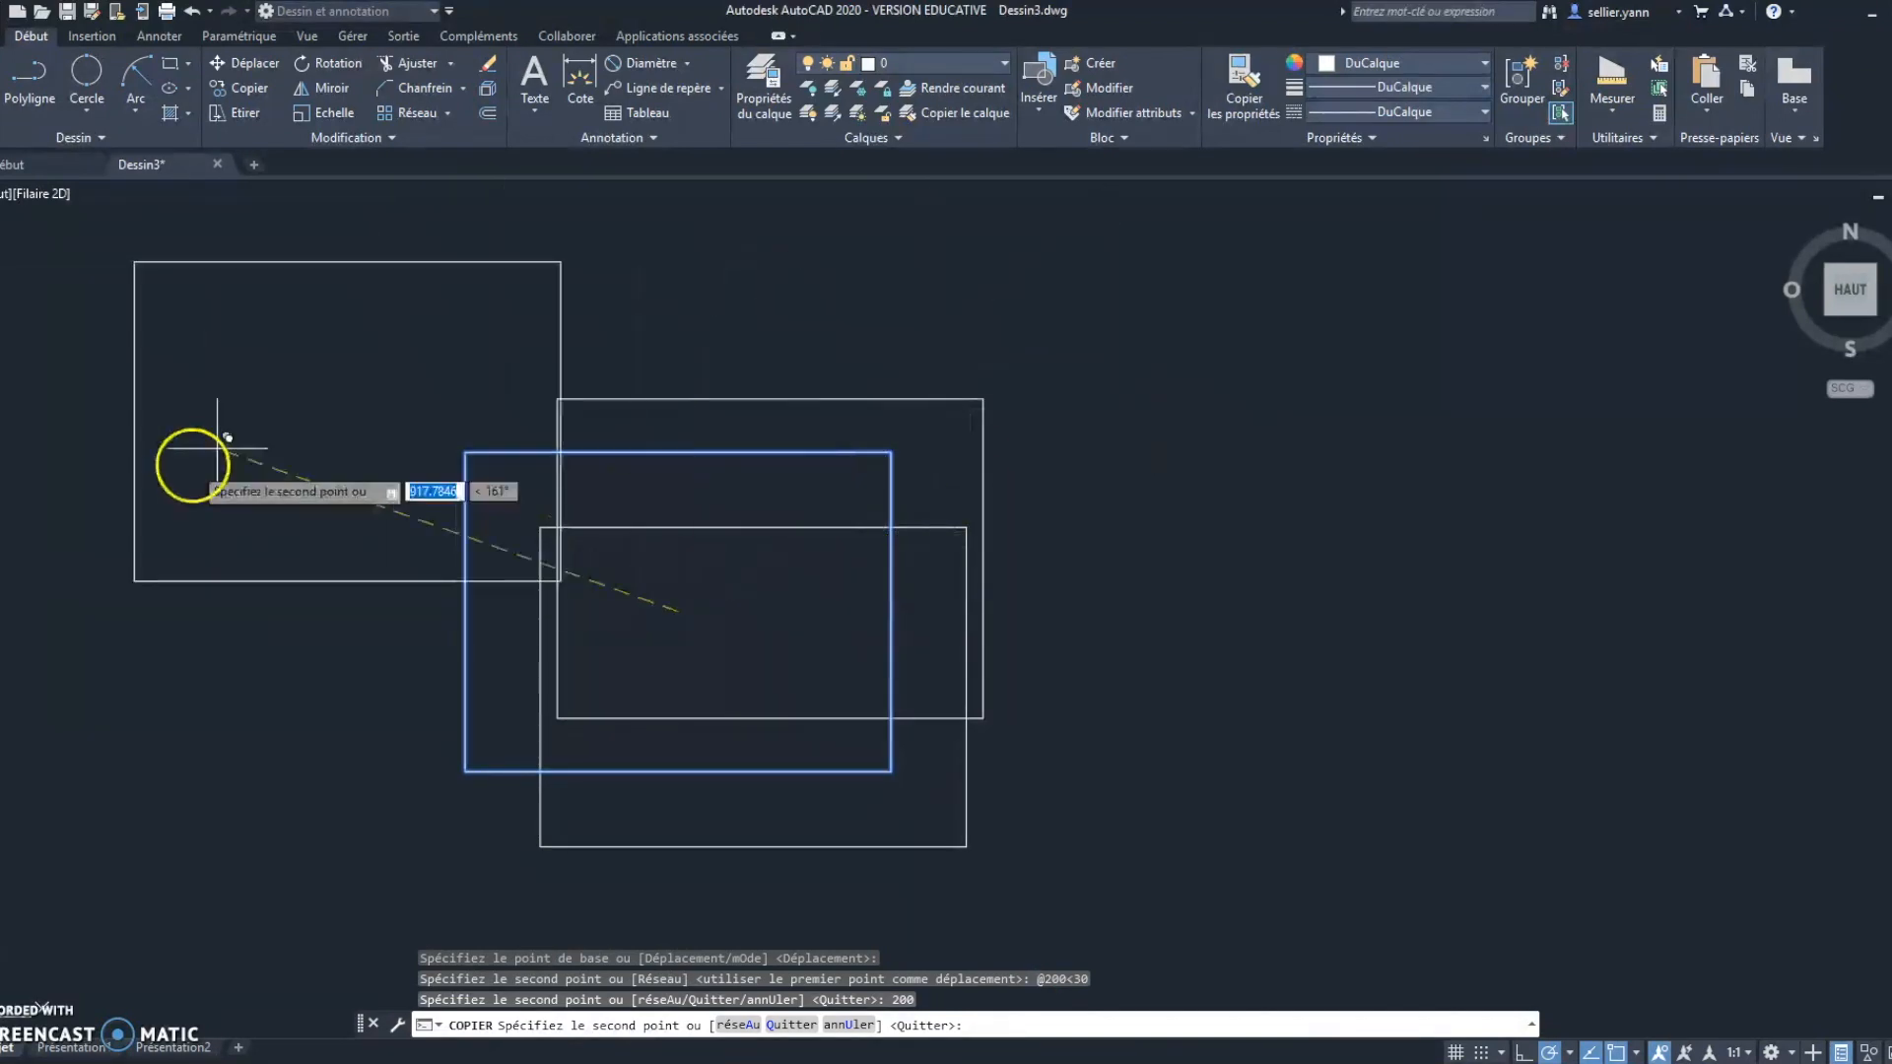
{"action": "key", "text": "Escape"}
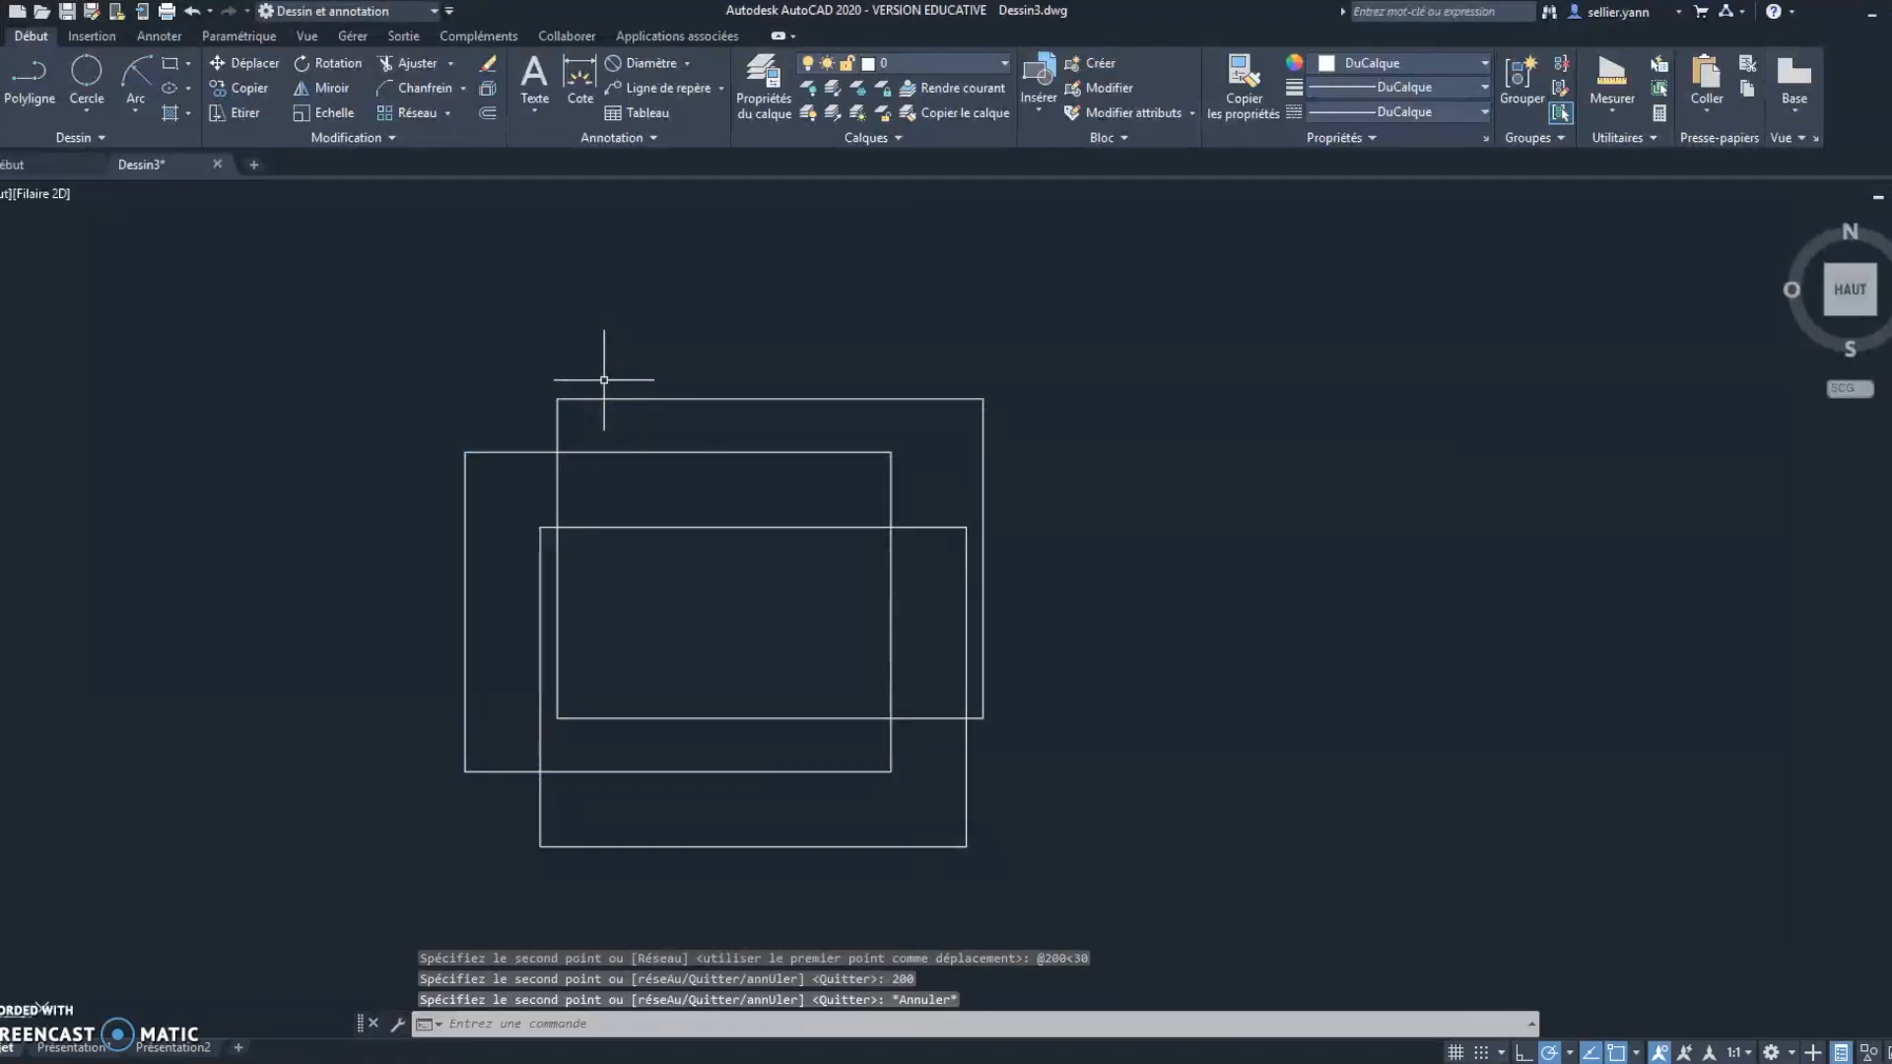
- Undo the Copy, Move and Line operations together to empty the drawing
{"action": "left_click", "coordinate": [799, 401]}
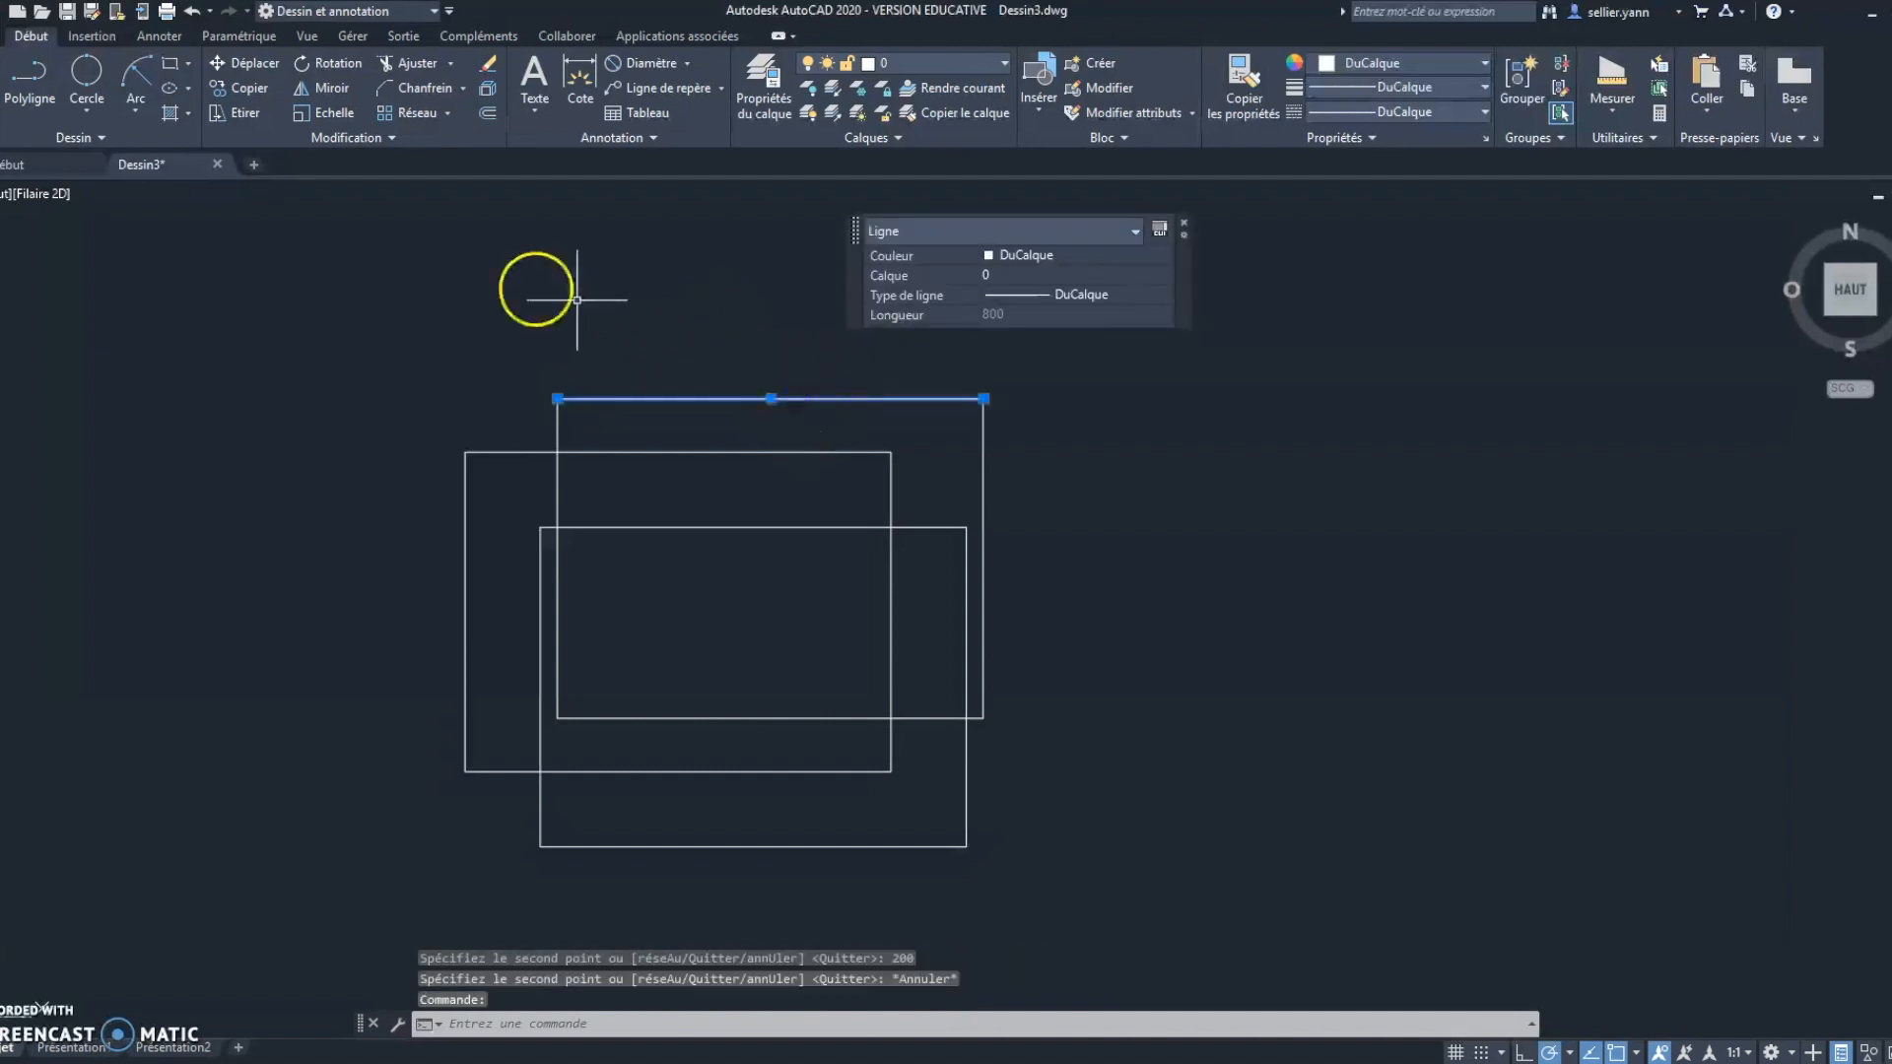
{"action": "left_click", "coordinate": [482, 287]}
{"action": "left_click", "coordinate": [432, 332]}
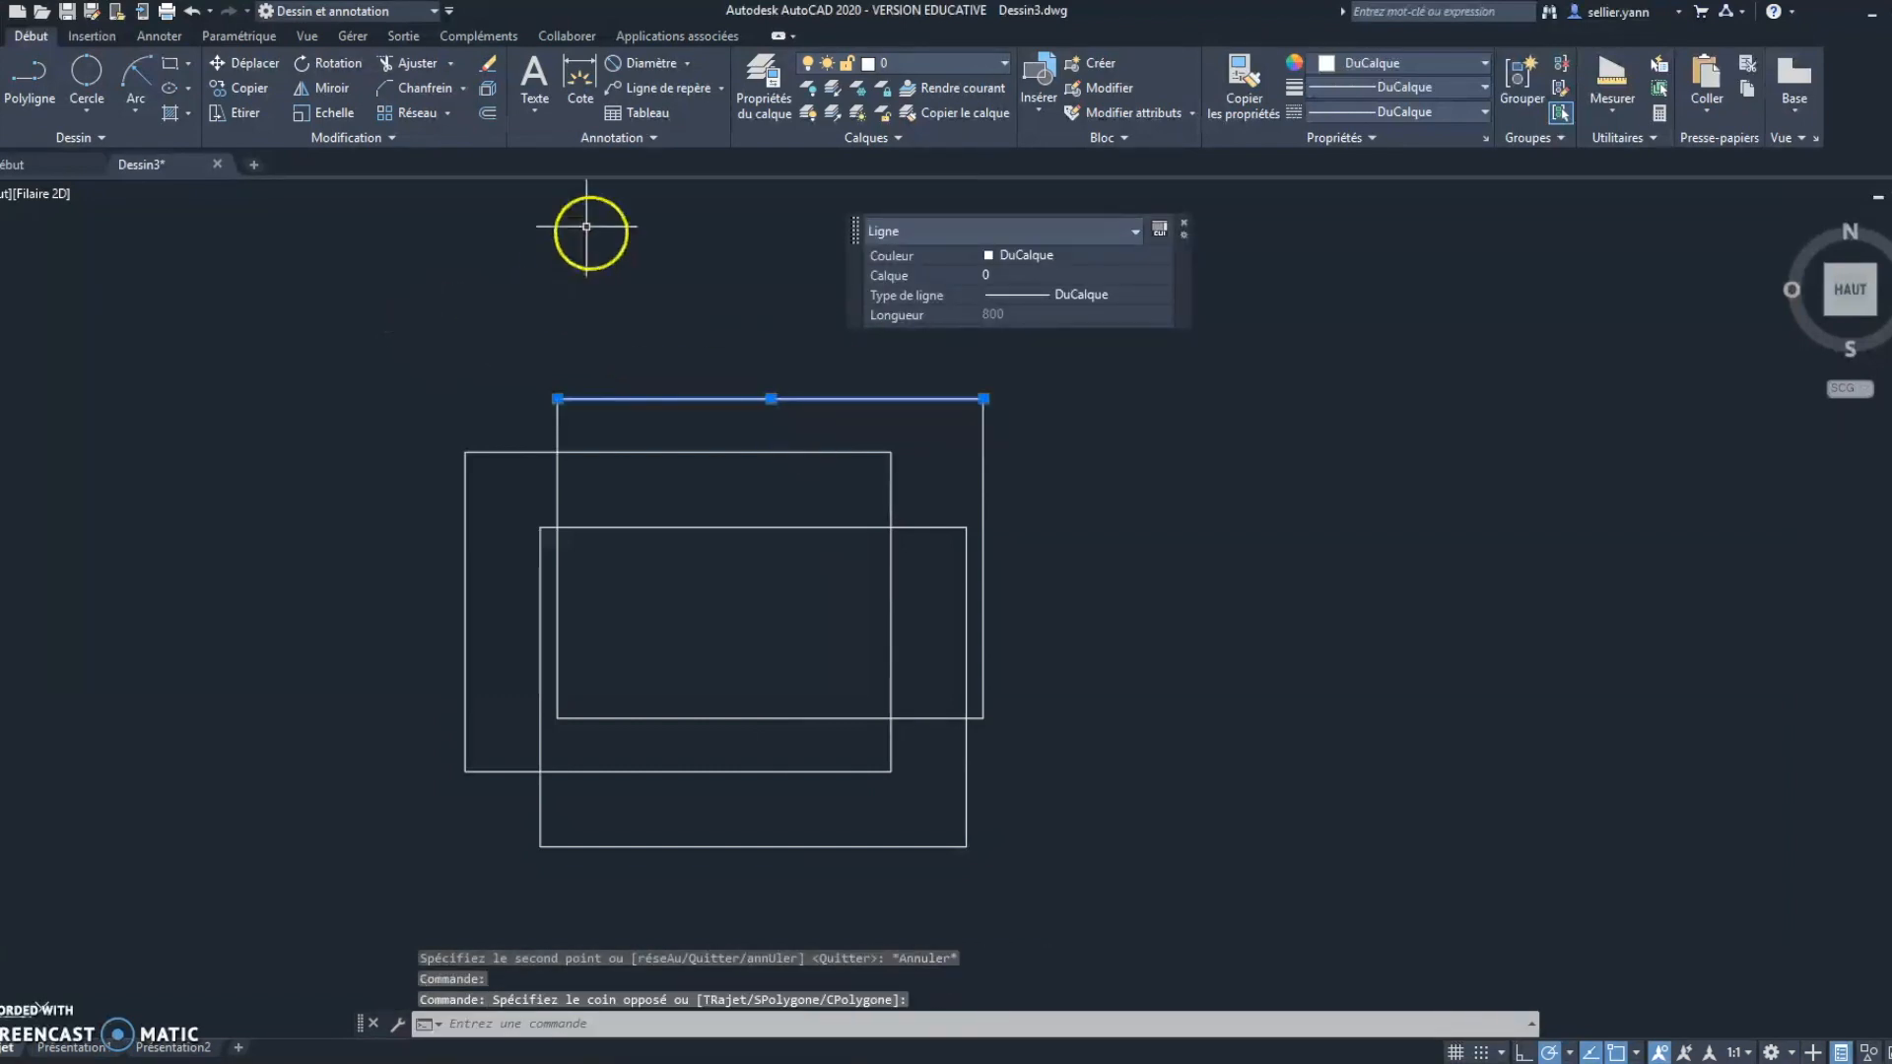
{"action": "left_click", "coordinate": [211, 12]}
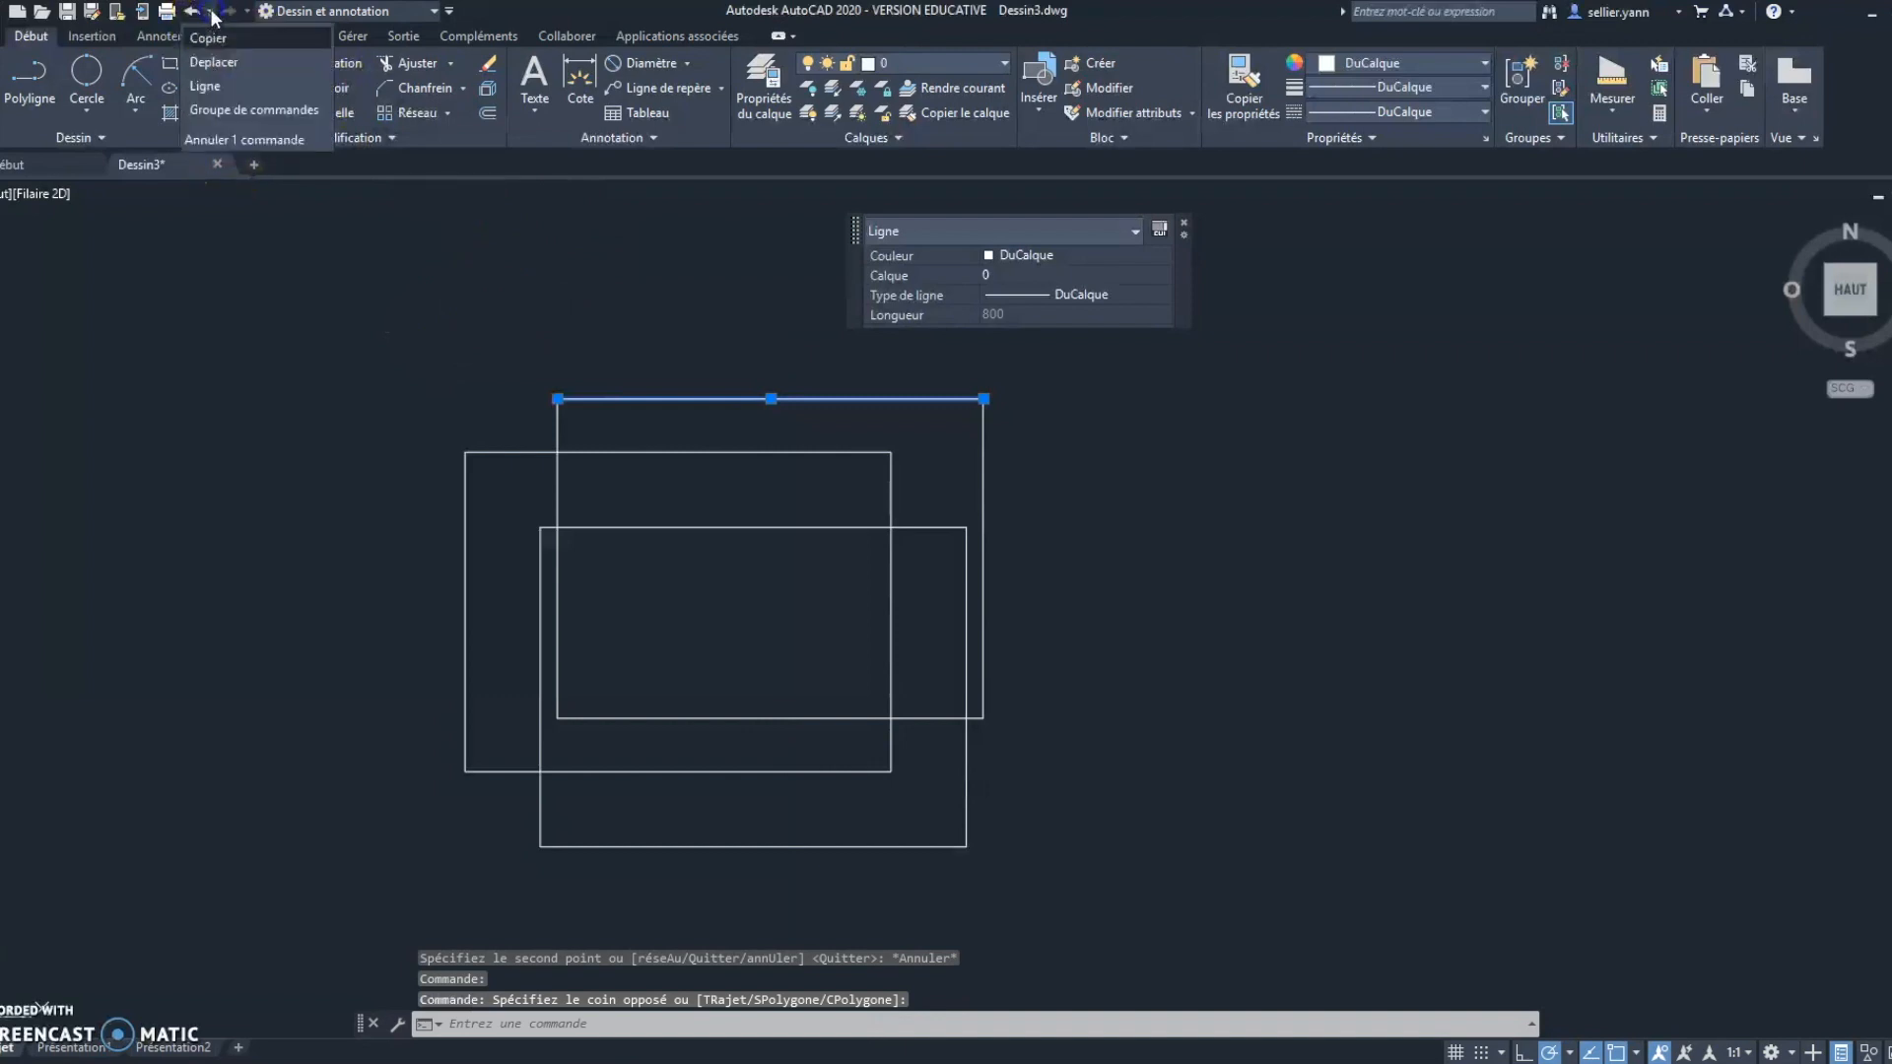
{"action": "left_click", "coordinate": [222, 89]}
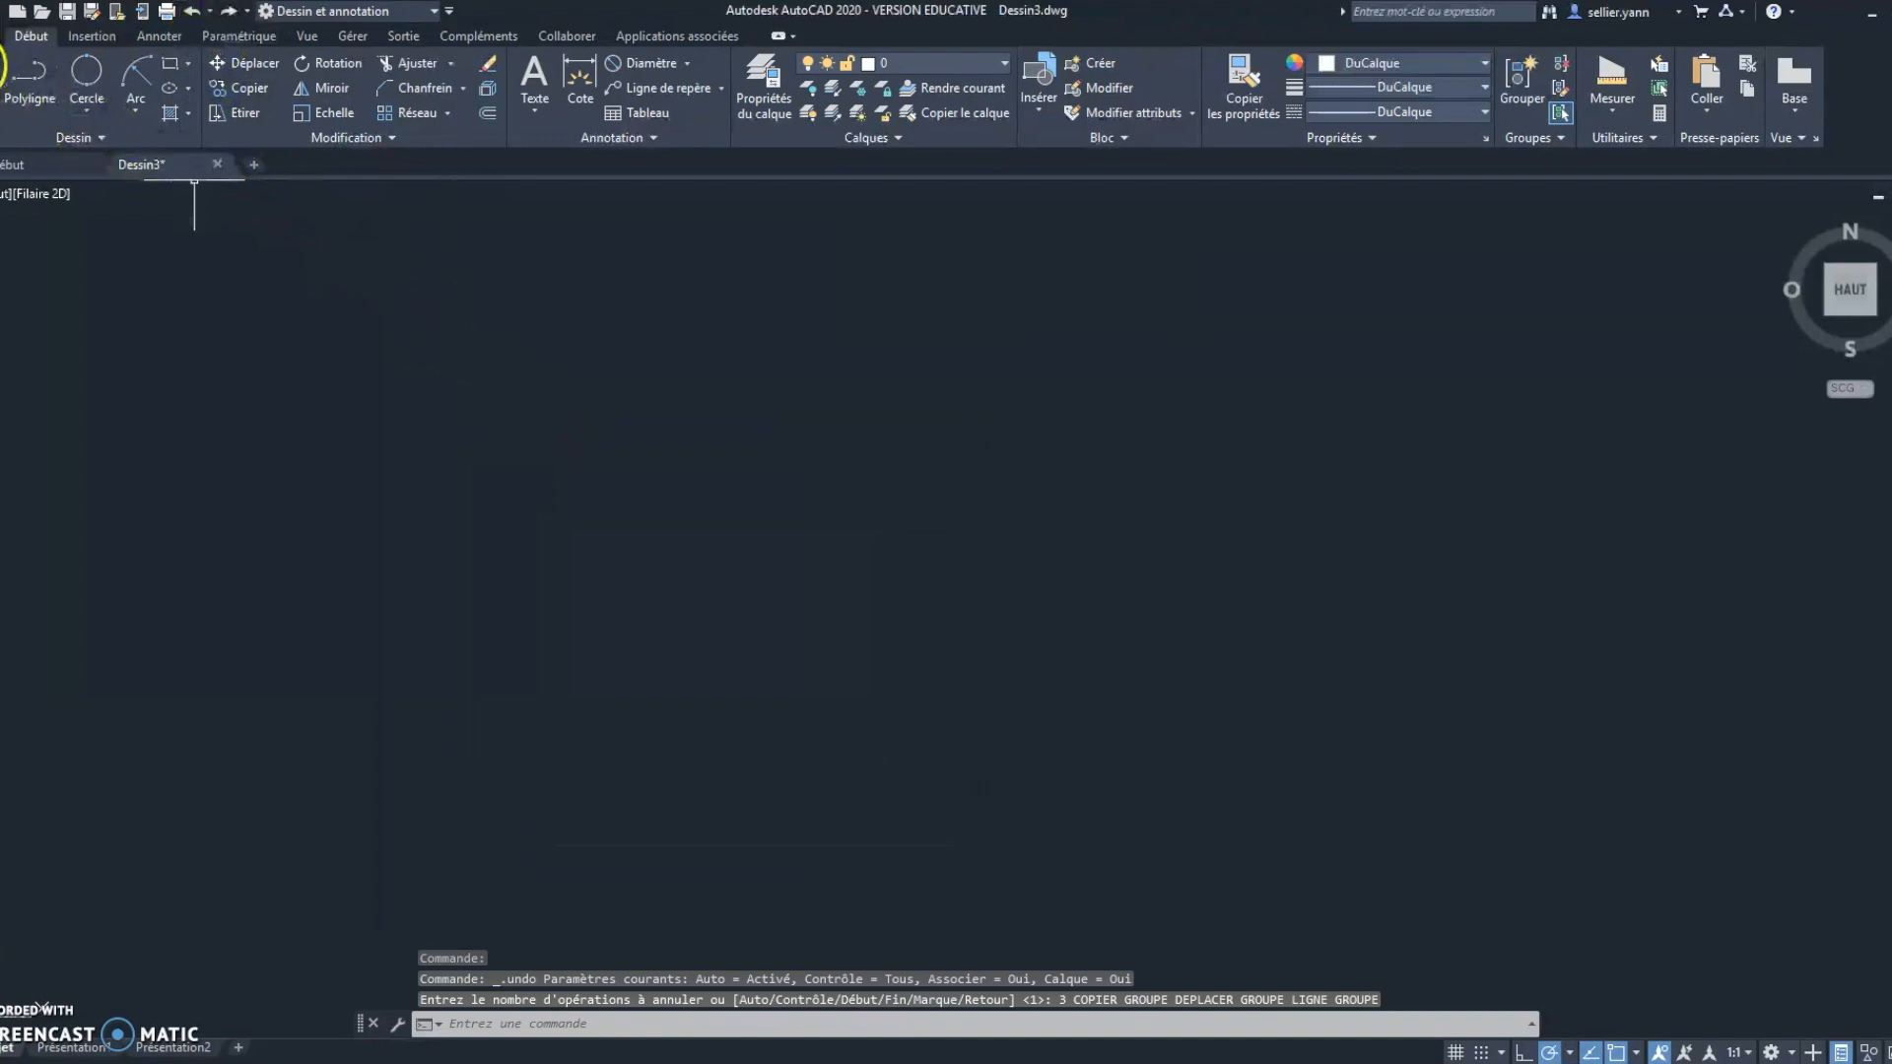
- Start a new rectangle with separate lines, drawing the top side 800 long and the right side 600 downward
{"action": "left_click", "coordinate": [0, 79]}
{"action": "left_click", "coordinate": [263, 399]}
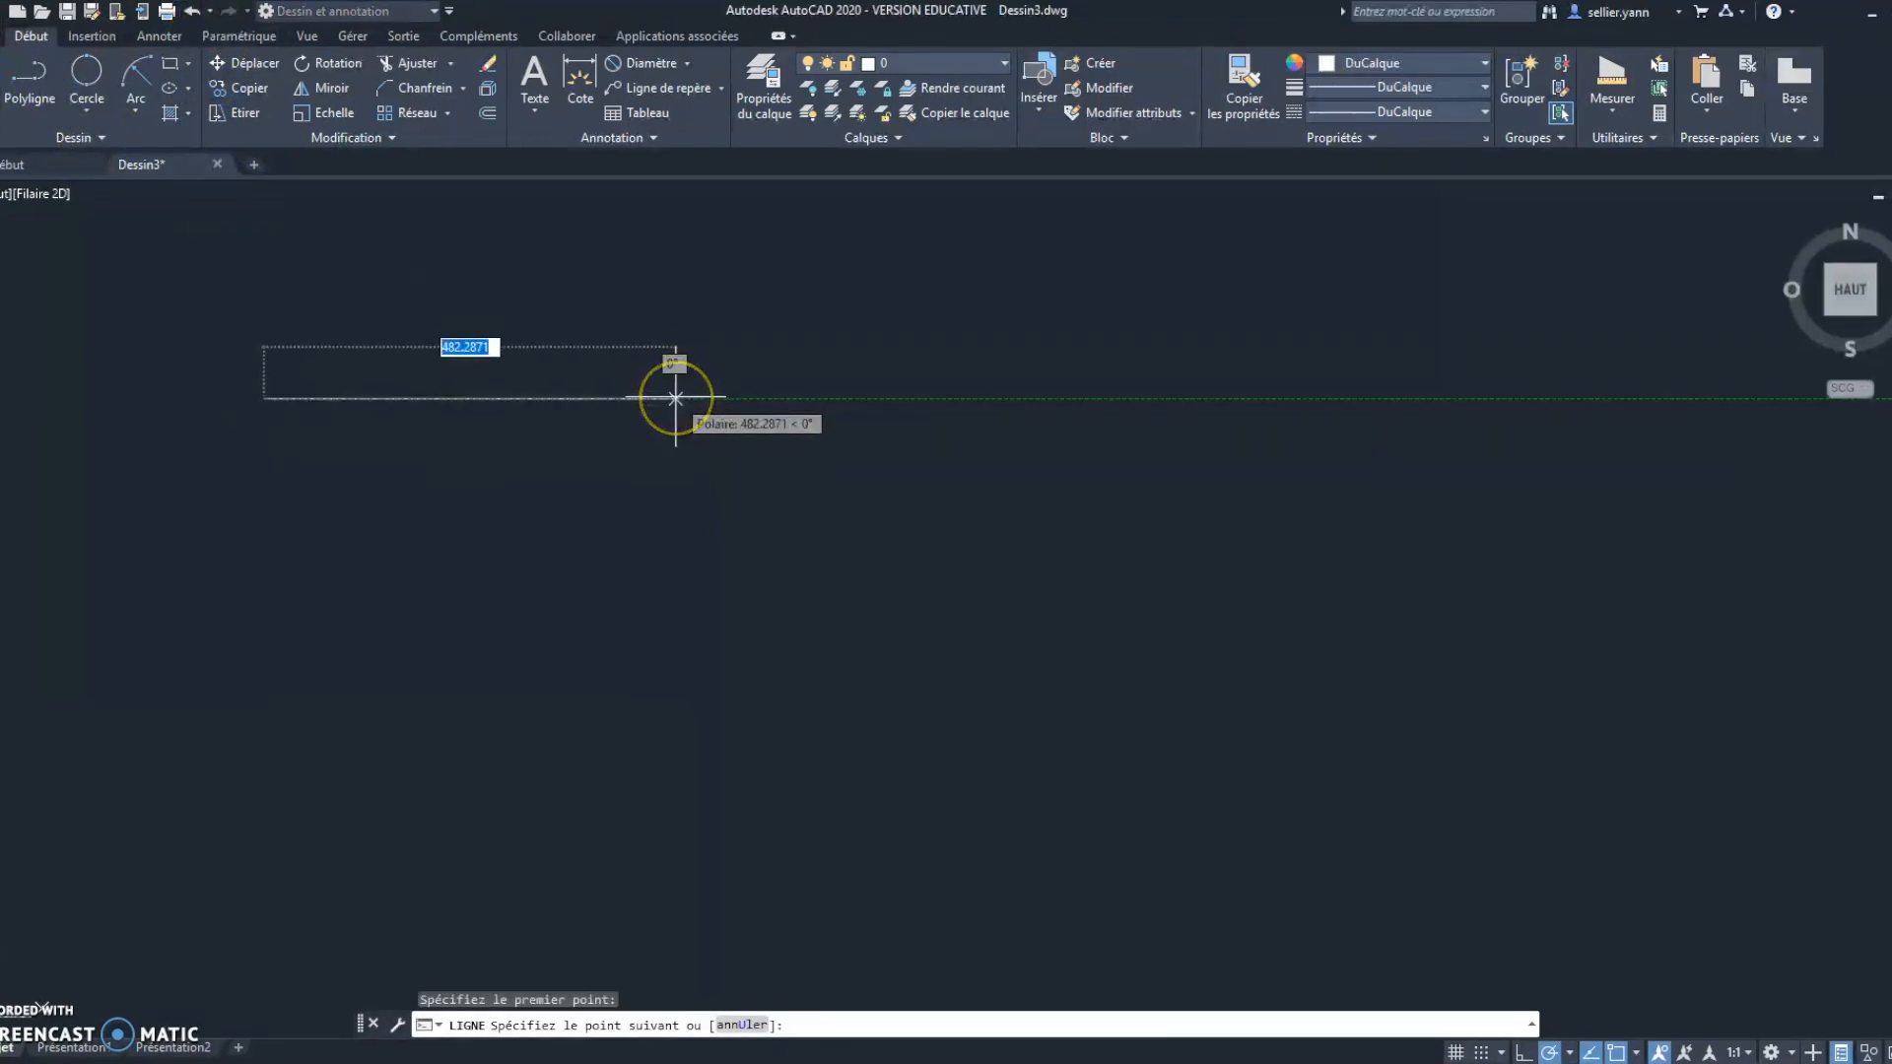
{"action": "type", "text": "8"}
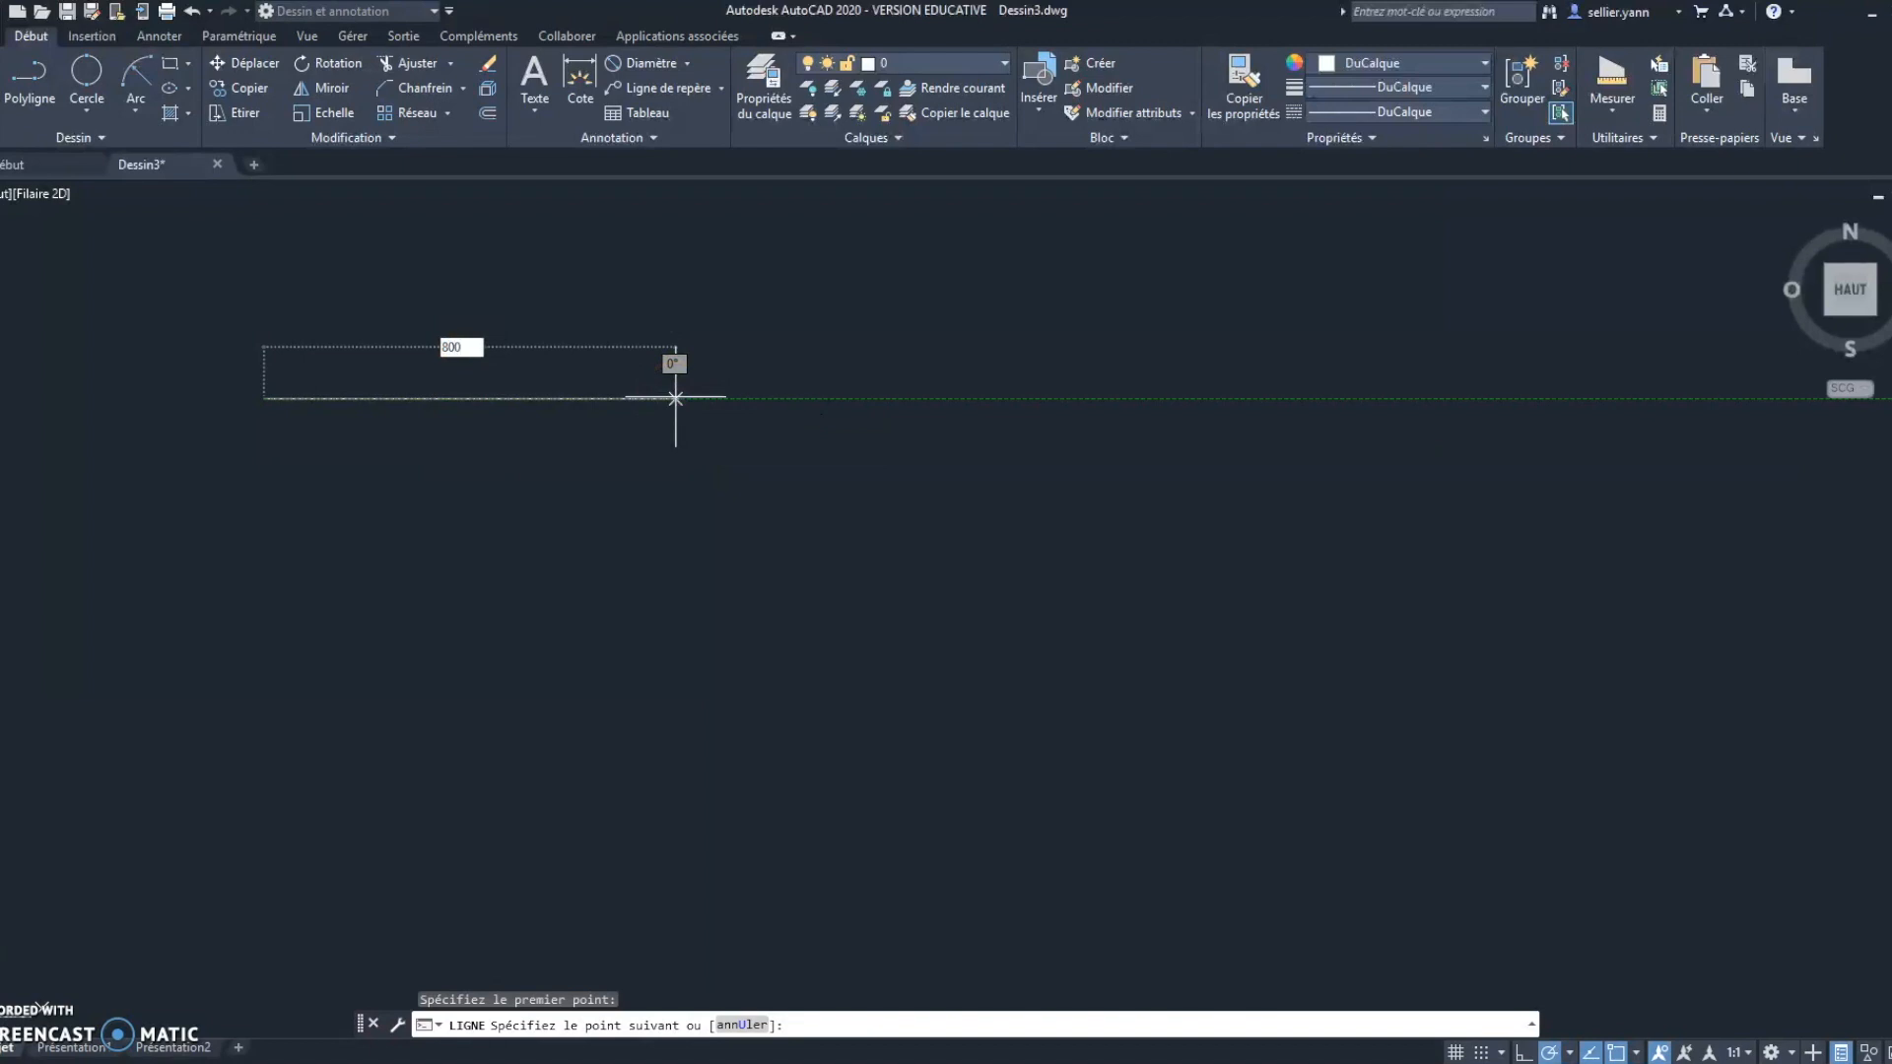
{"action": "type", "text": "00"}
{"action": "key", "text": "Return"}
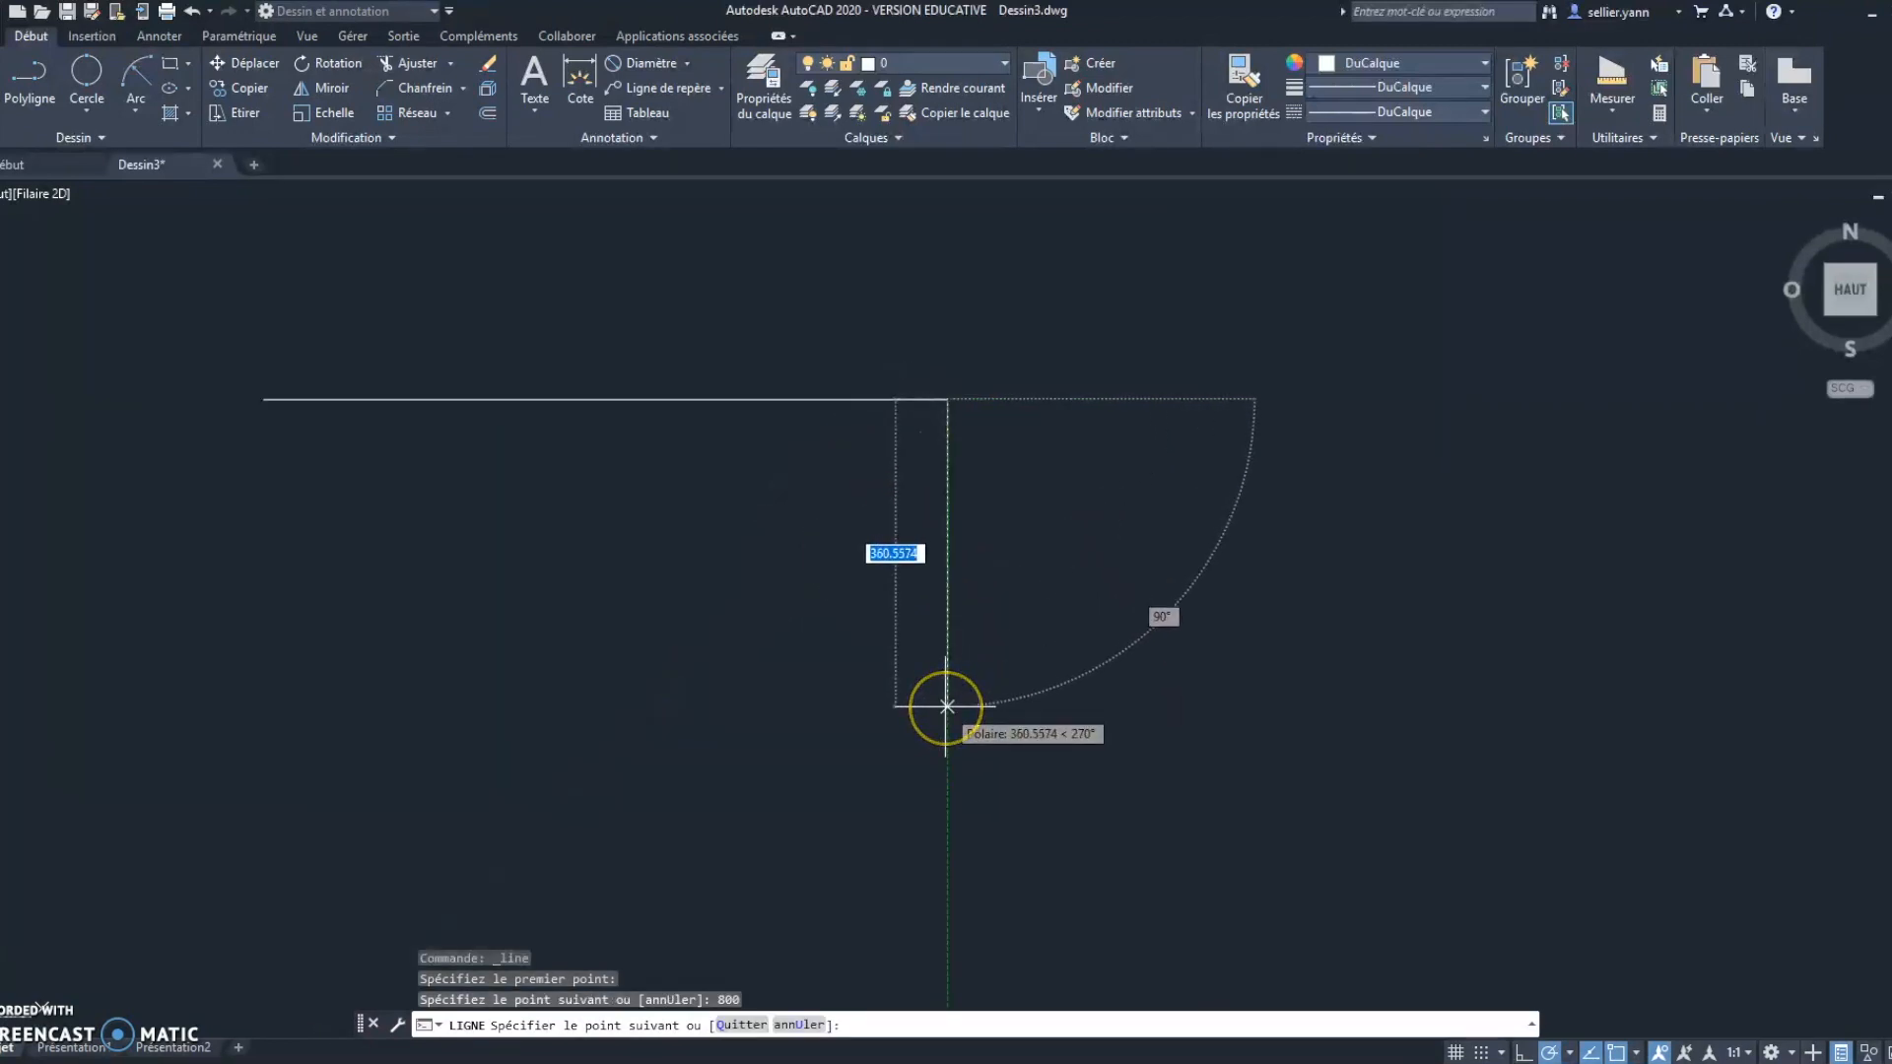
{"action": "type", "text": "600"}
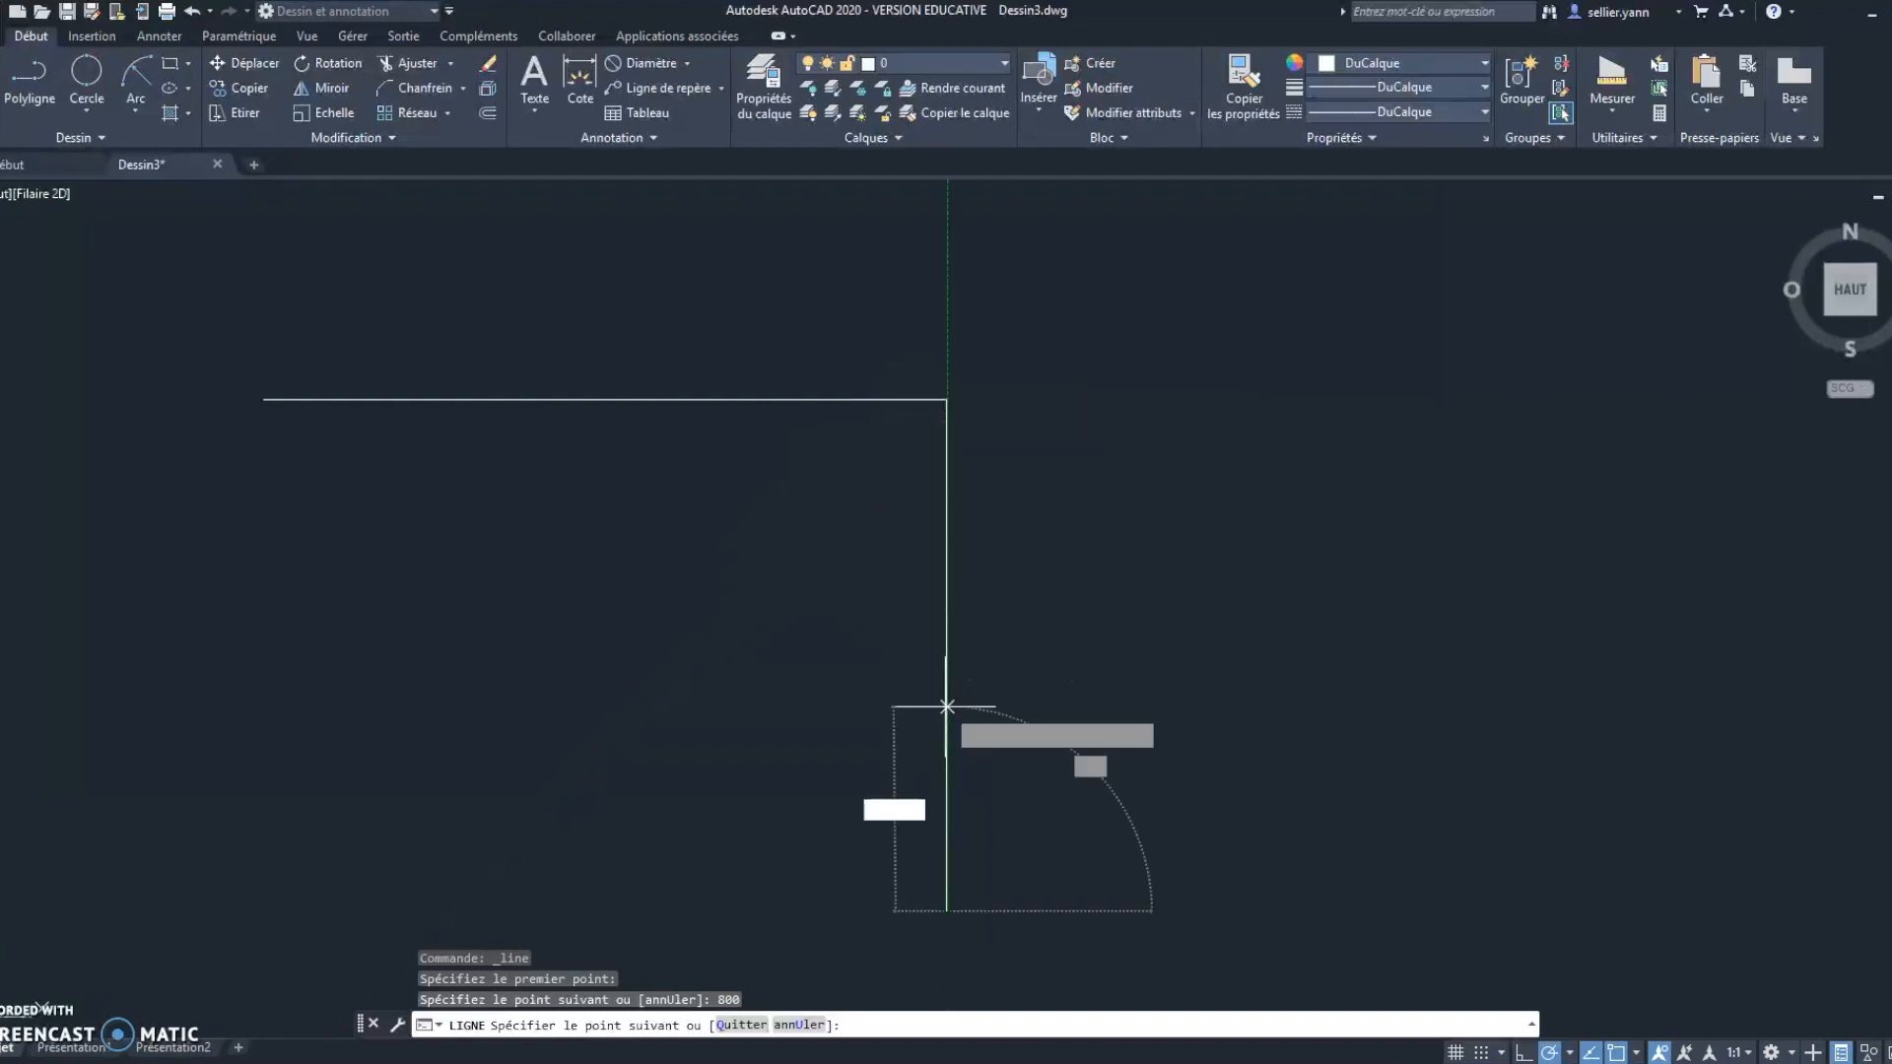
{"action": "key", "text": "Return"}
- Complete the rectangle with an 800 long bottom side and a left side back to the starting corner, and end the Line command
{"action": "scroll", "coordinate": [279, 811], "scroll_direction": "up", "scroll_amount": 1}
{"action": "scroll", "coordinate": [277, 789], "scroll_direction": "down", "scroll_amount": 3}
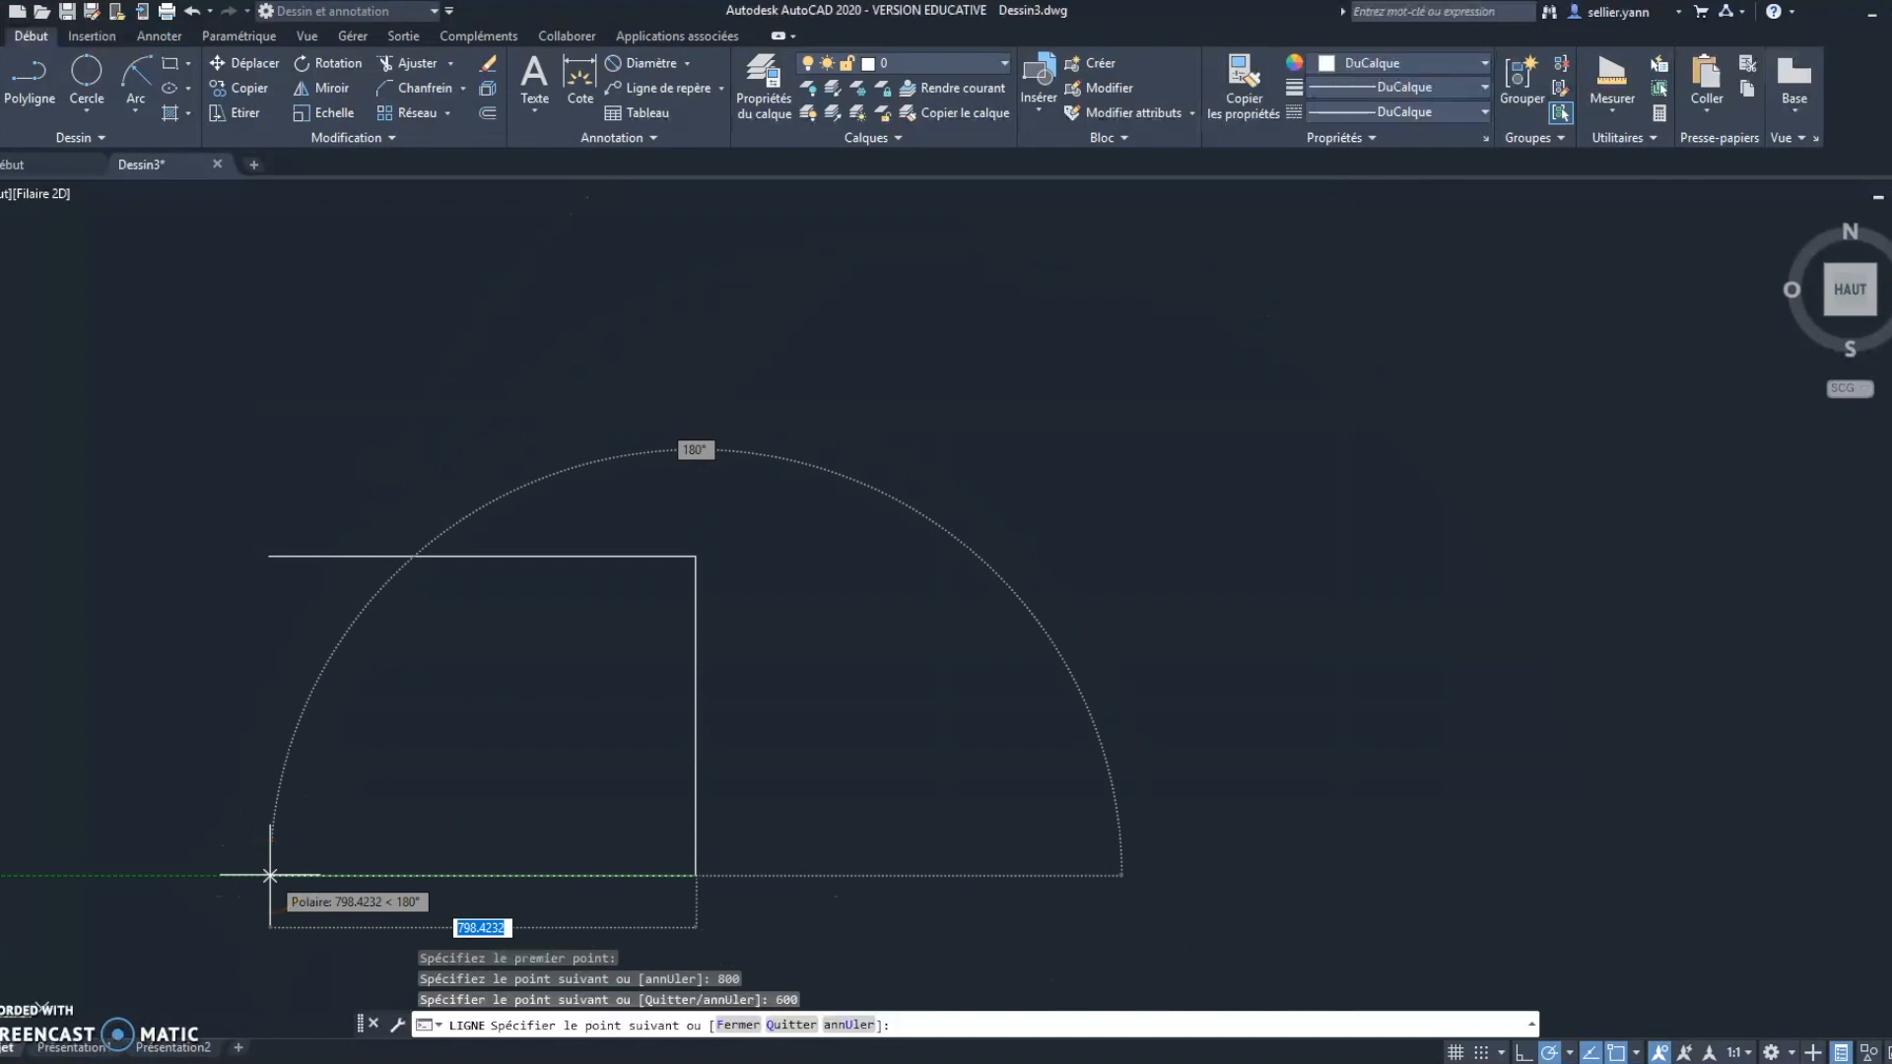
{"action": "type", "text": "800"}
{"action": "key", "text": "Return"}
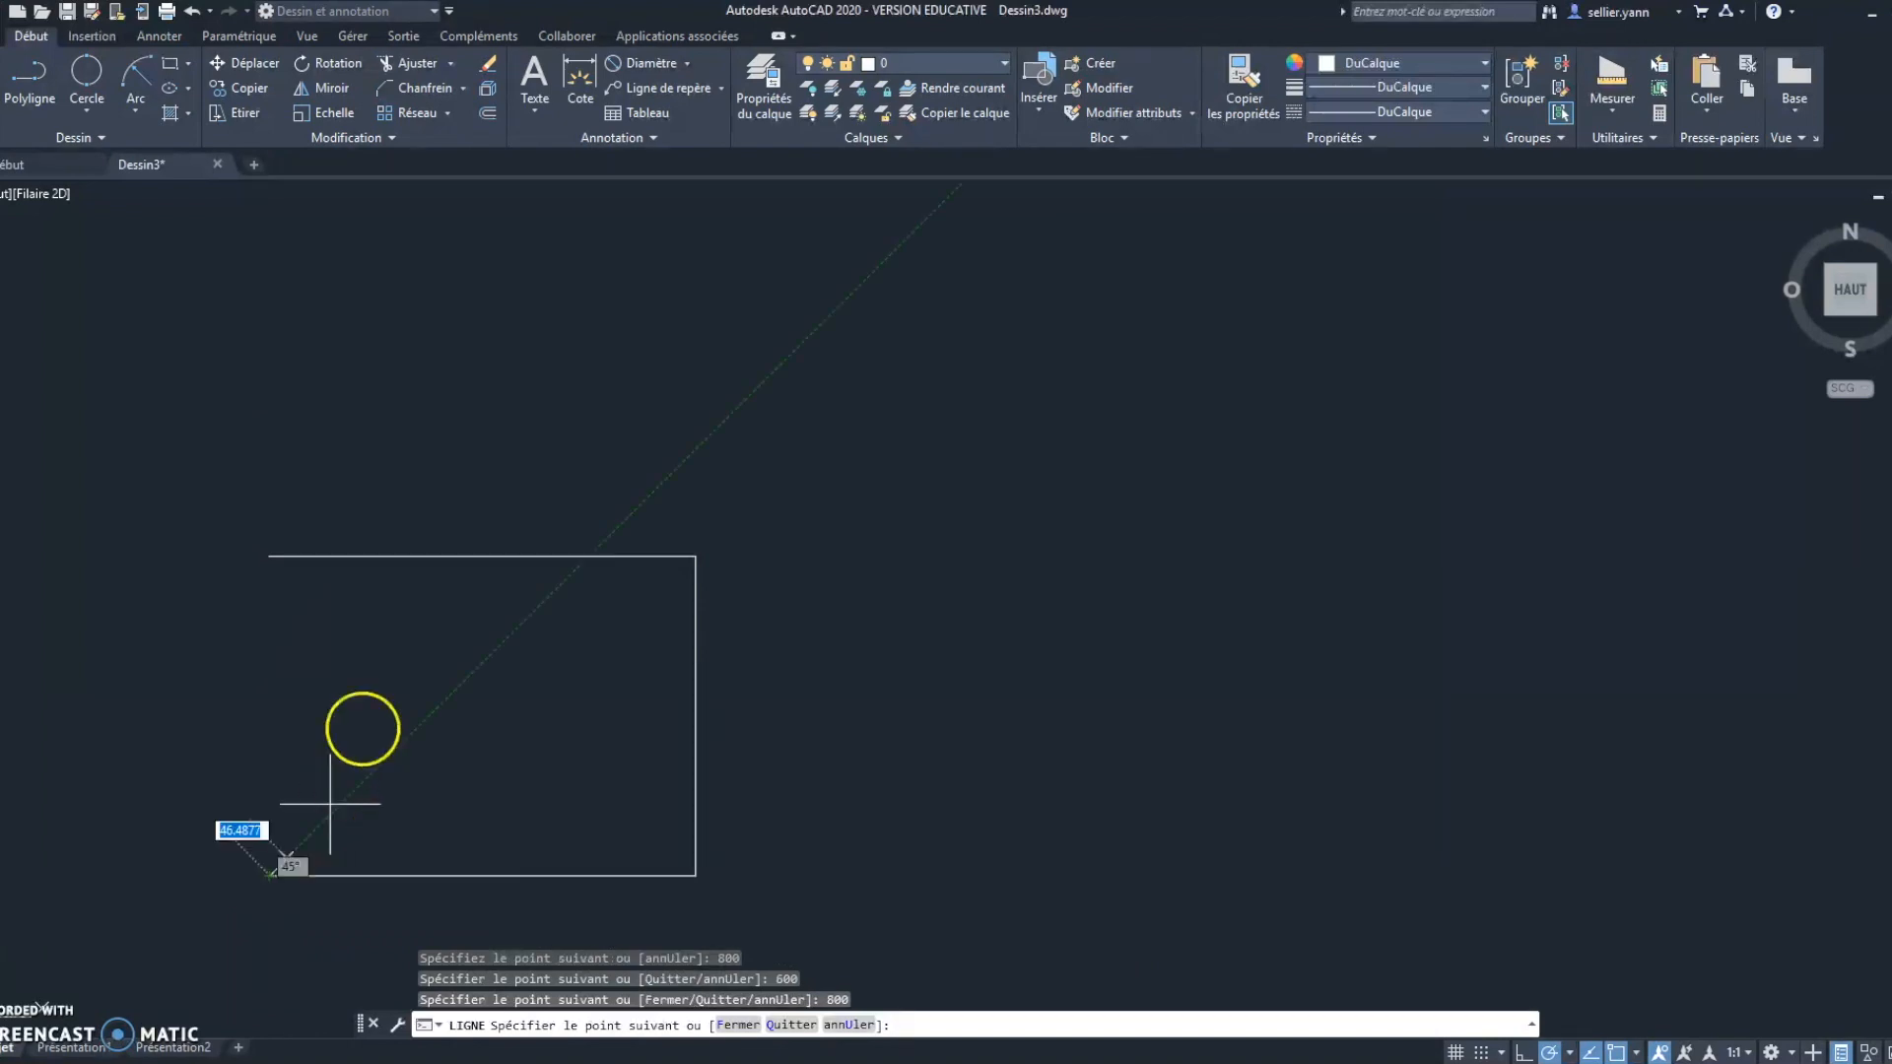
{"action": "left_click", "coordinate": [269, 559]}
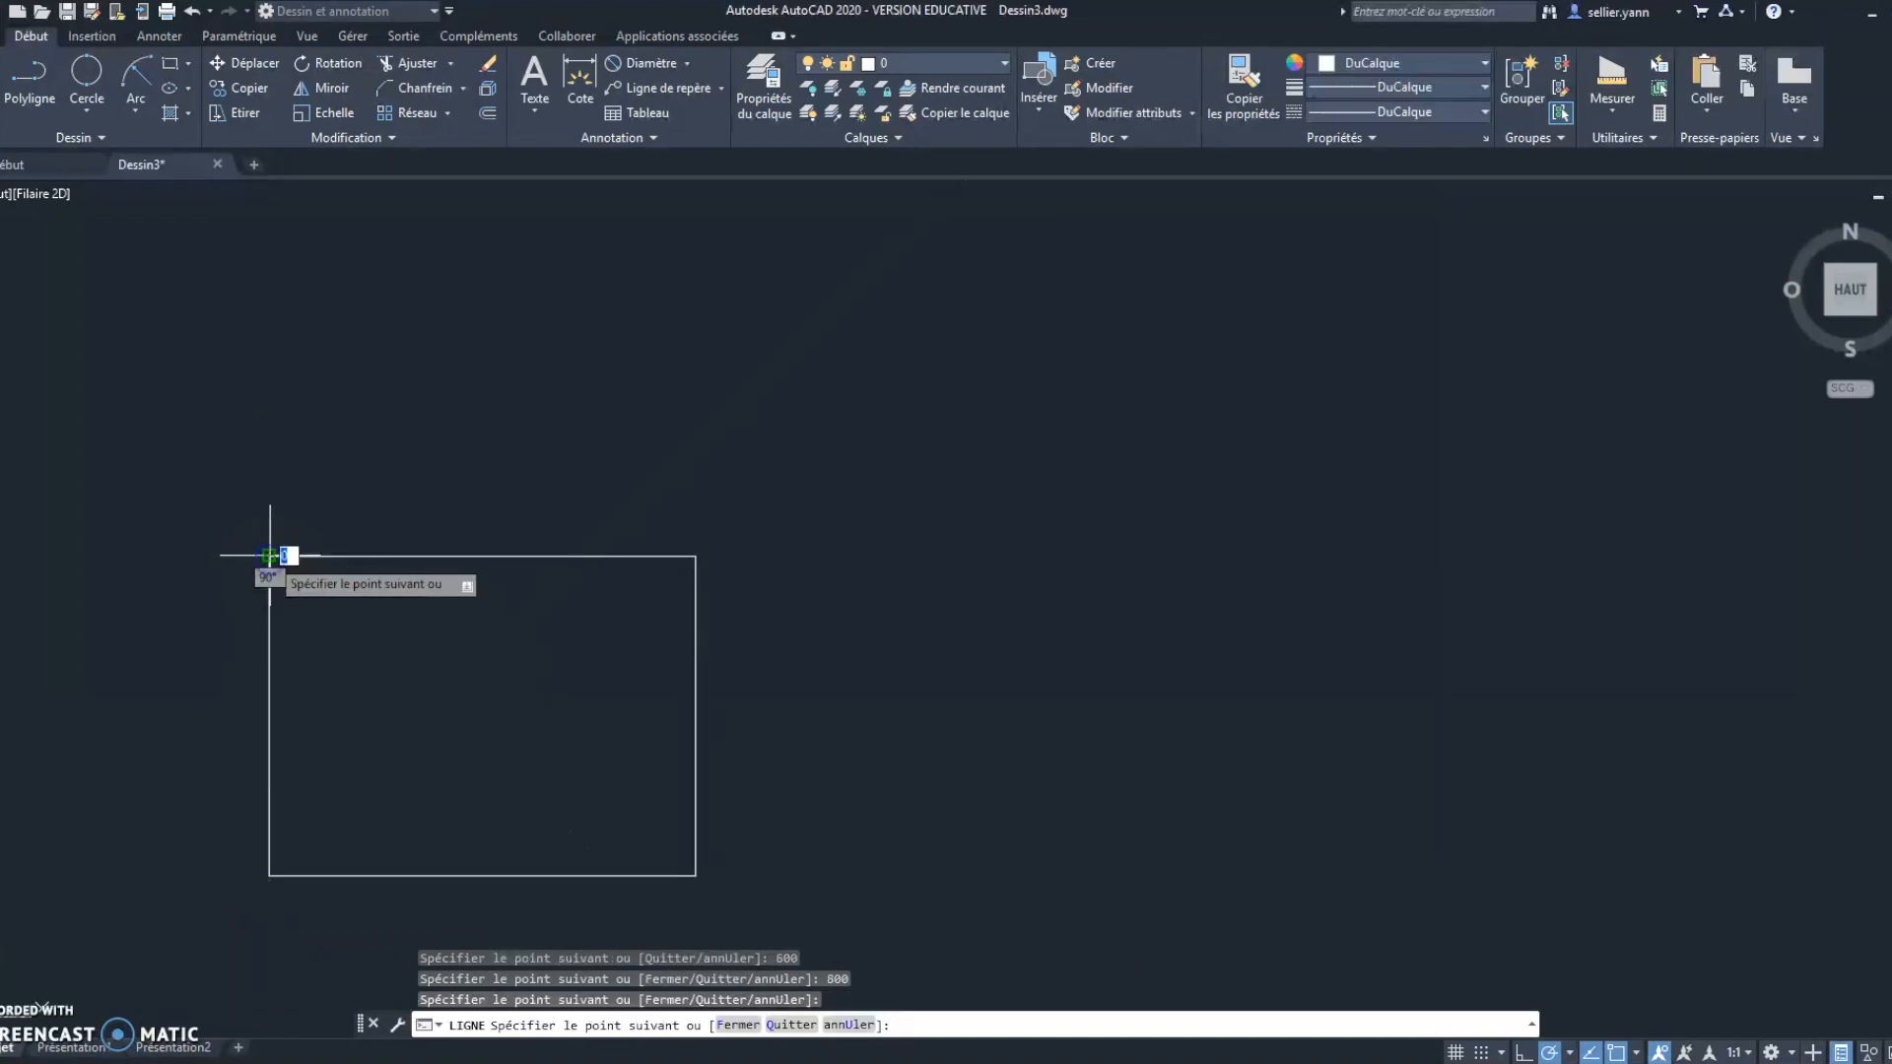
{"action": "key", "text": "Escape"}
- Offset the rectangle's top and right sides outward by 20
{"action": "mouse_move", "coordinate": [473, 688]}
{"action": "middle_mouse_down"}
{"action": "mouse_move", "coordinate": [381, 578]}
{"action": "mouse_move", "coordinate": [415, 466]}
{"action": "middle_mouse_up"}
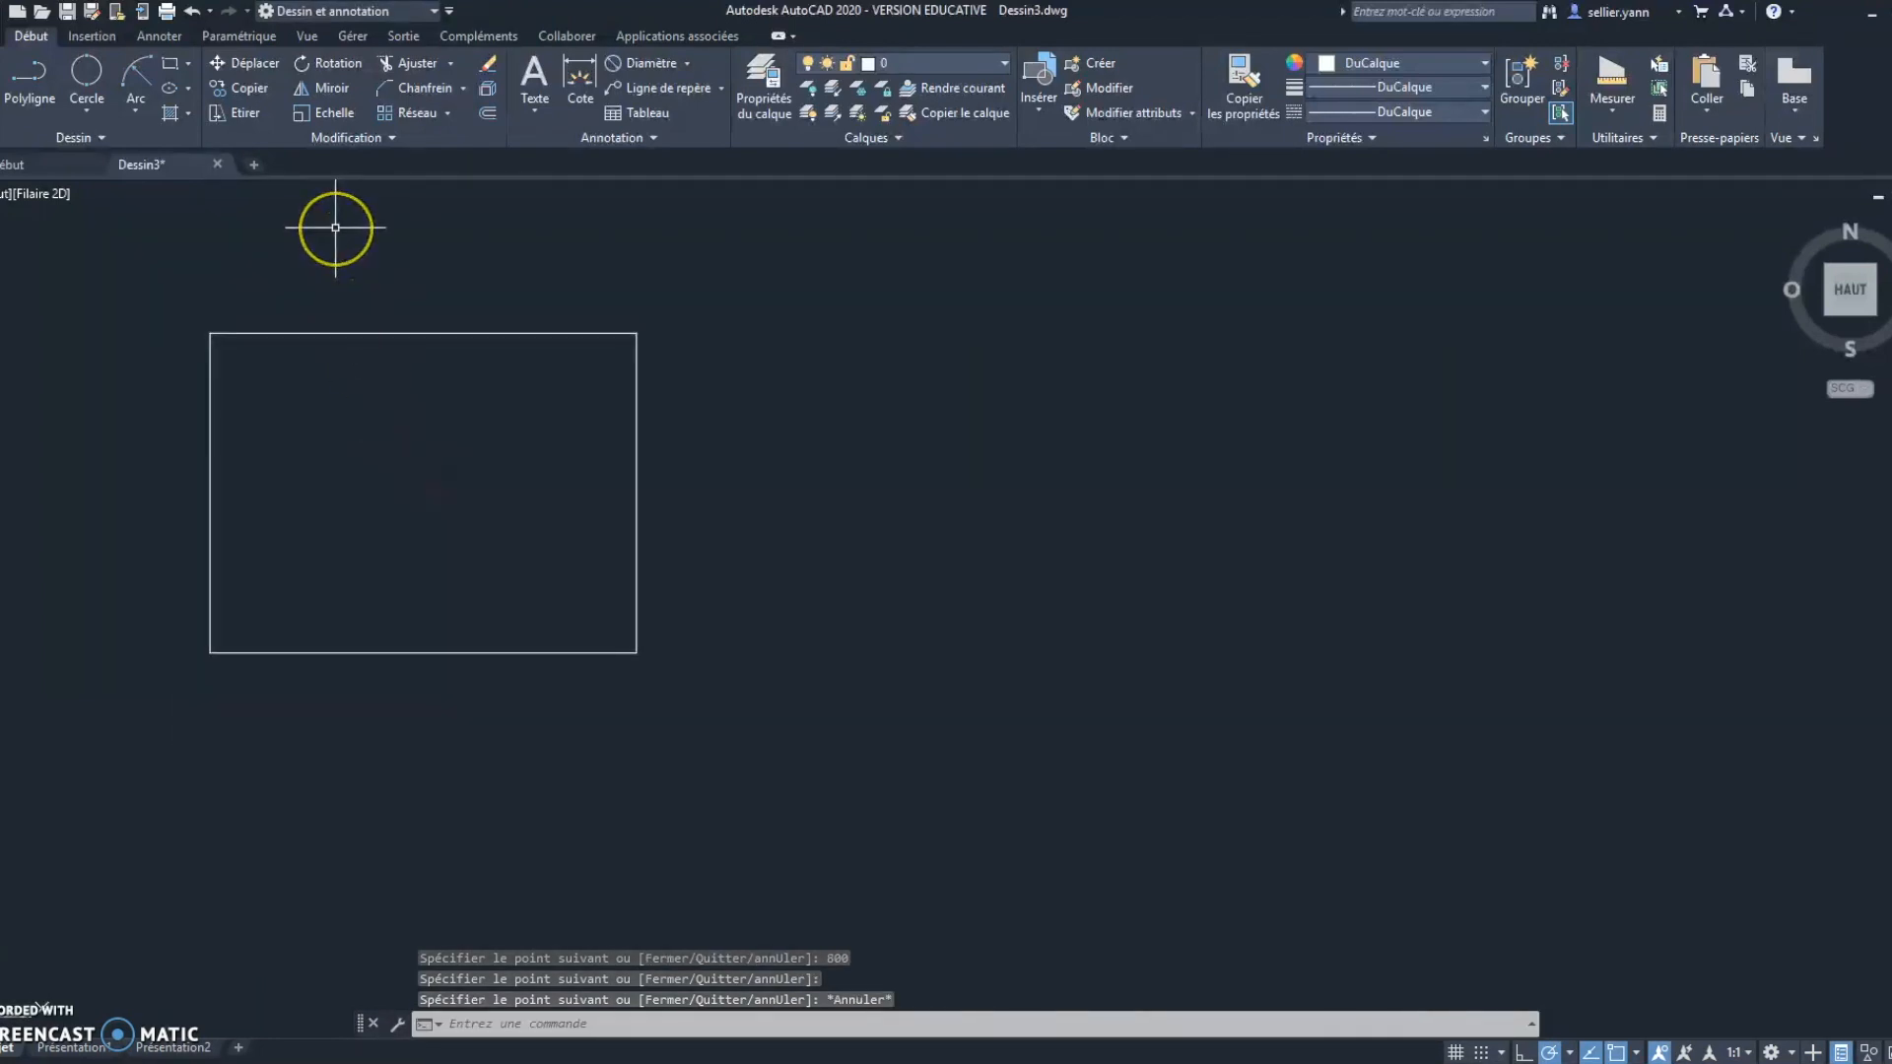
{"action": "left_click", "coordinate": [488, 116]}
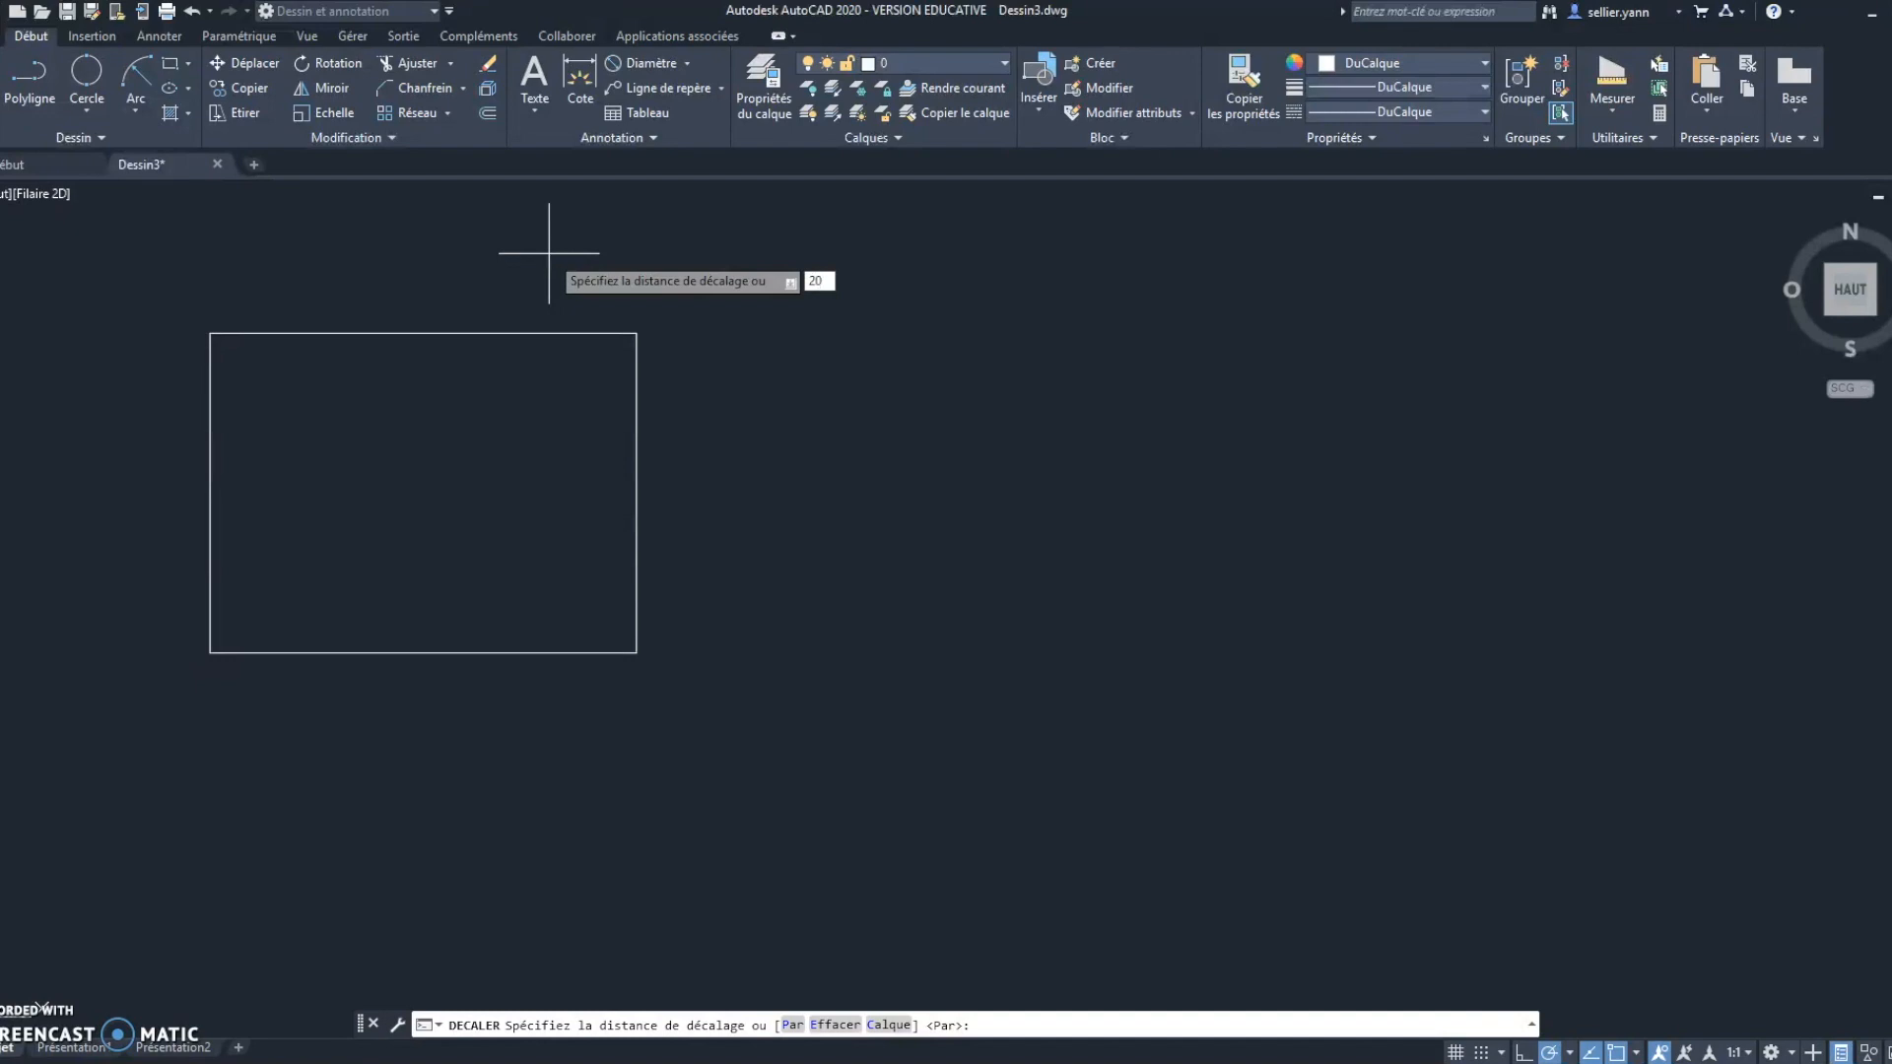
{"action": "key", "text": "Return"}
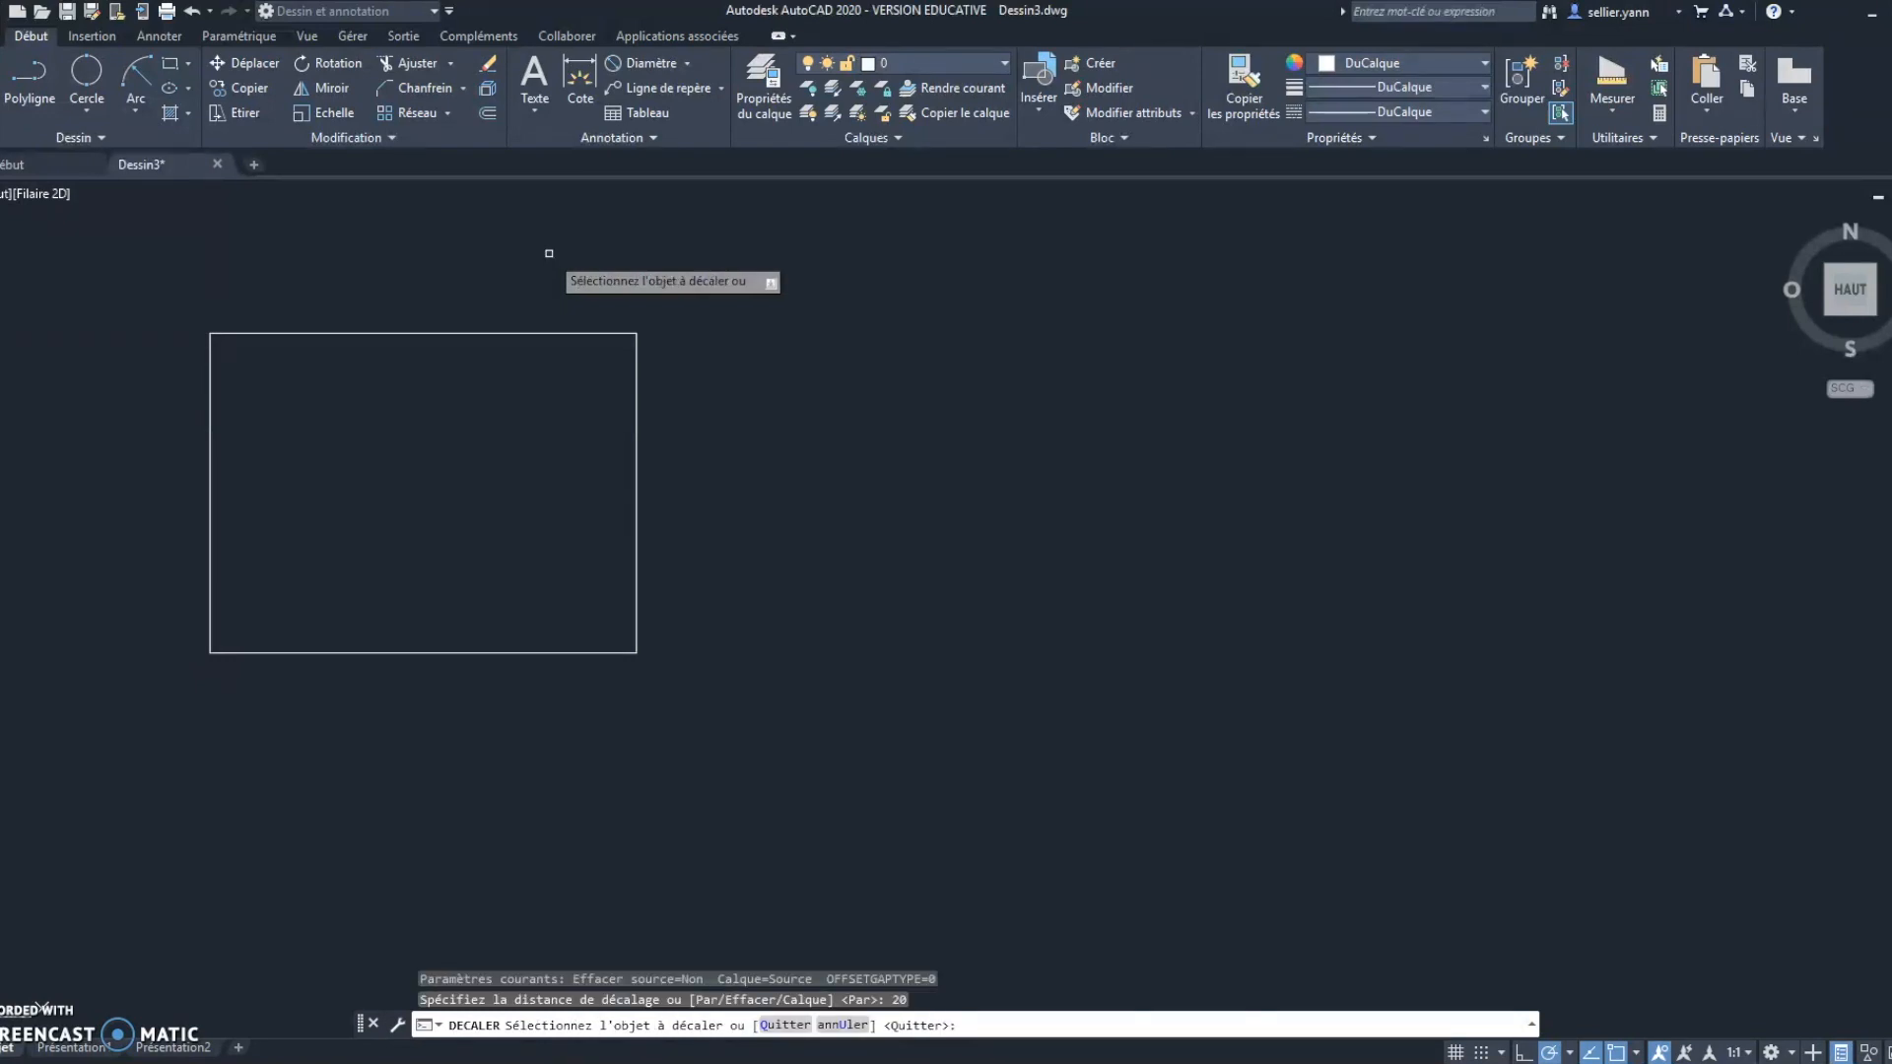
{"action": "left_click", "coordinate": [454, 334]}
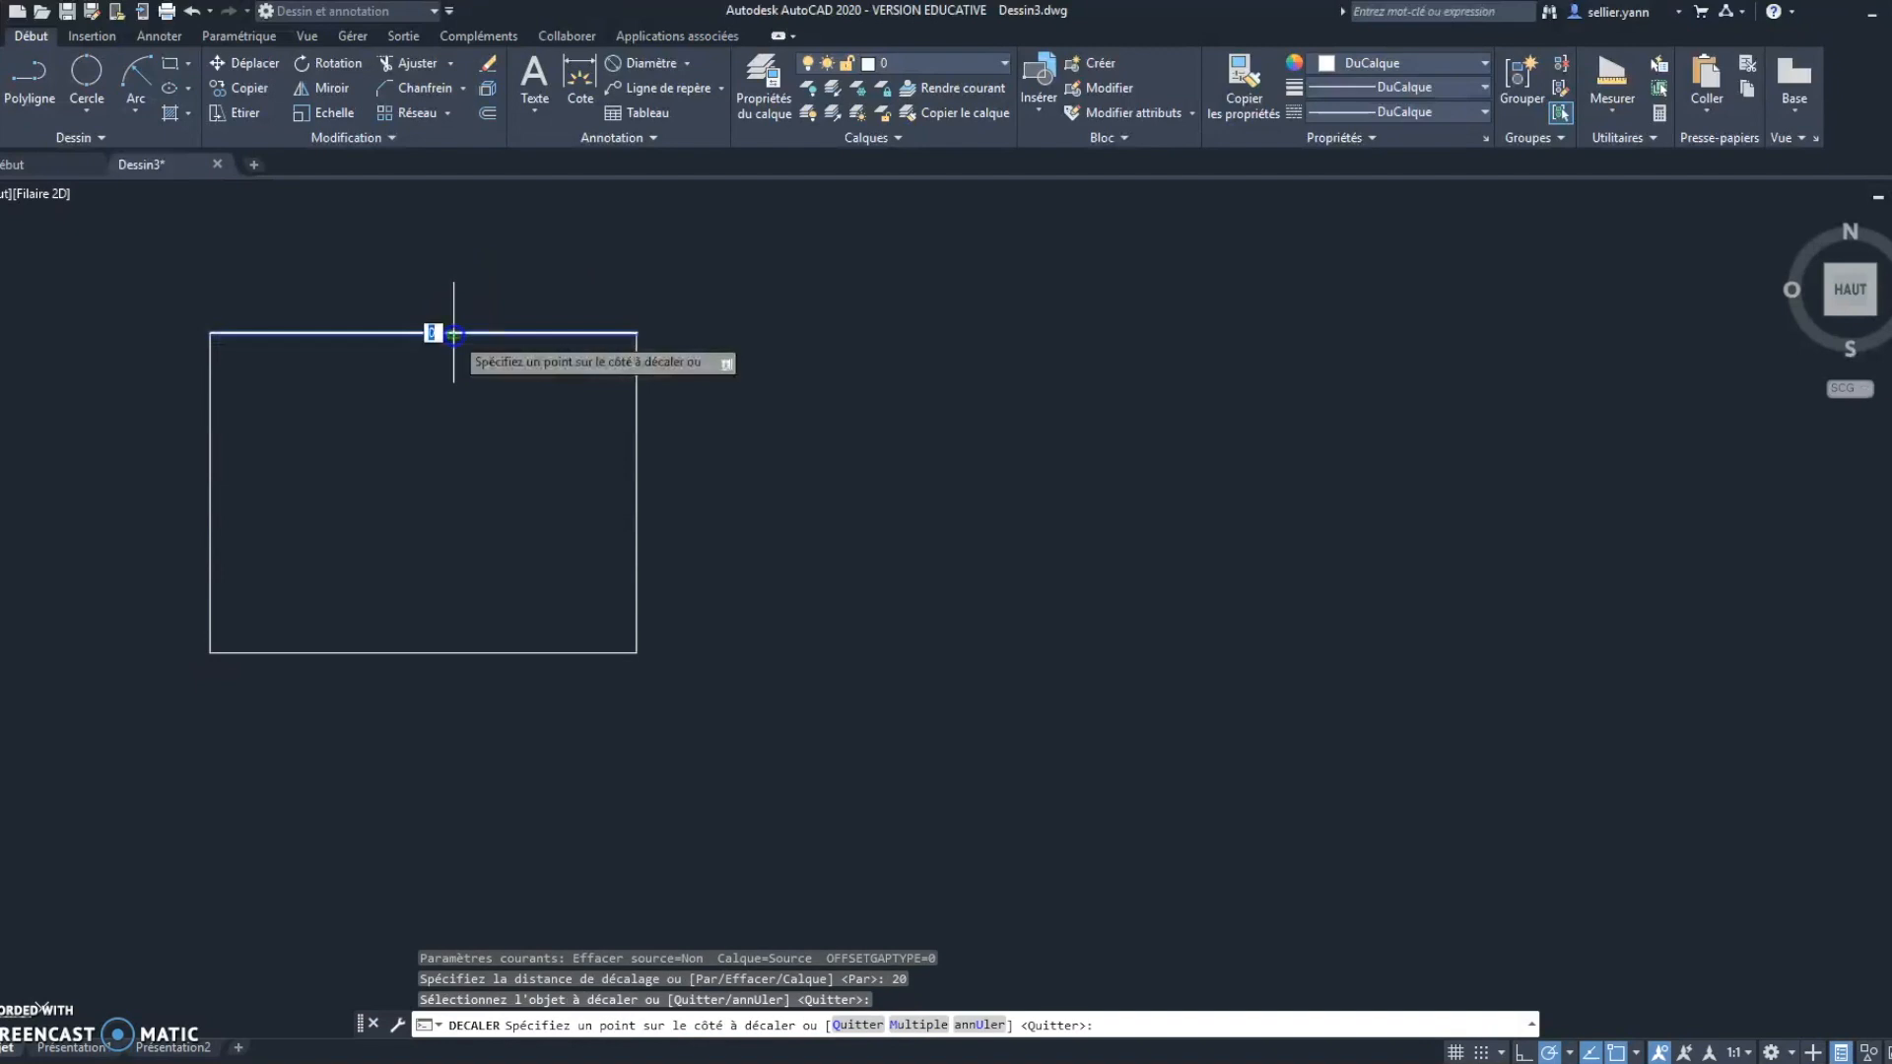
{"action": "left_click", "coordinate": [452, 291]}
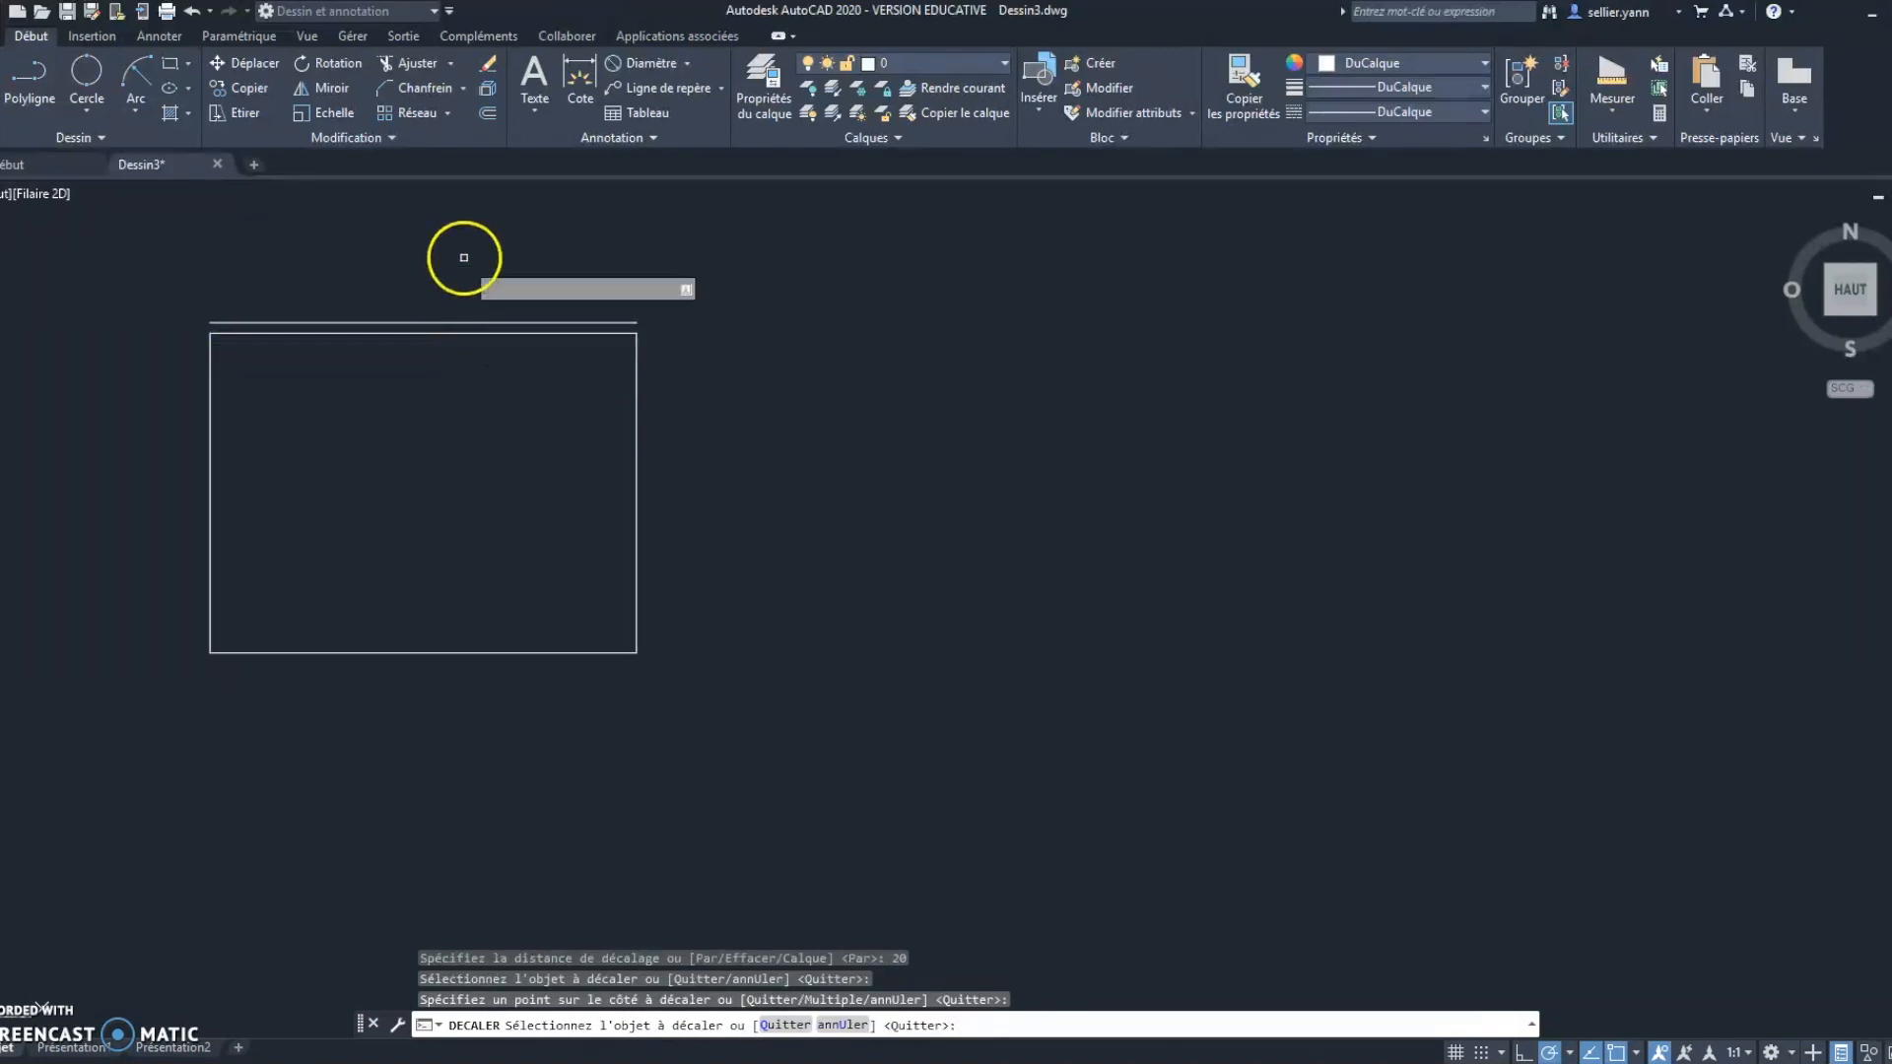
{"action": "left_click", "coordinate": [637, 394]}
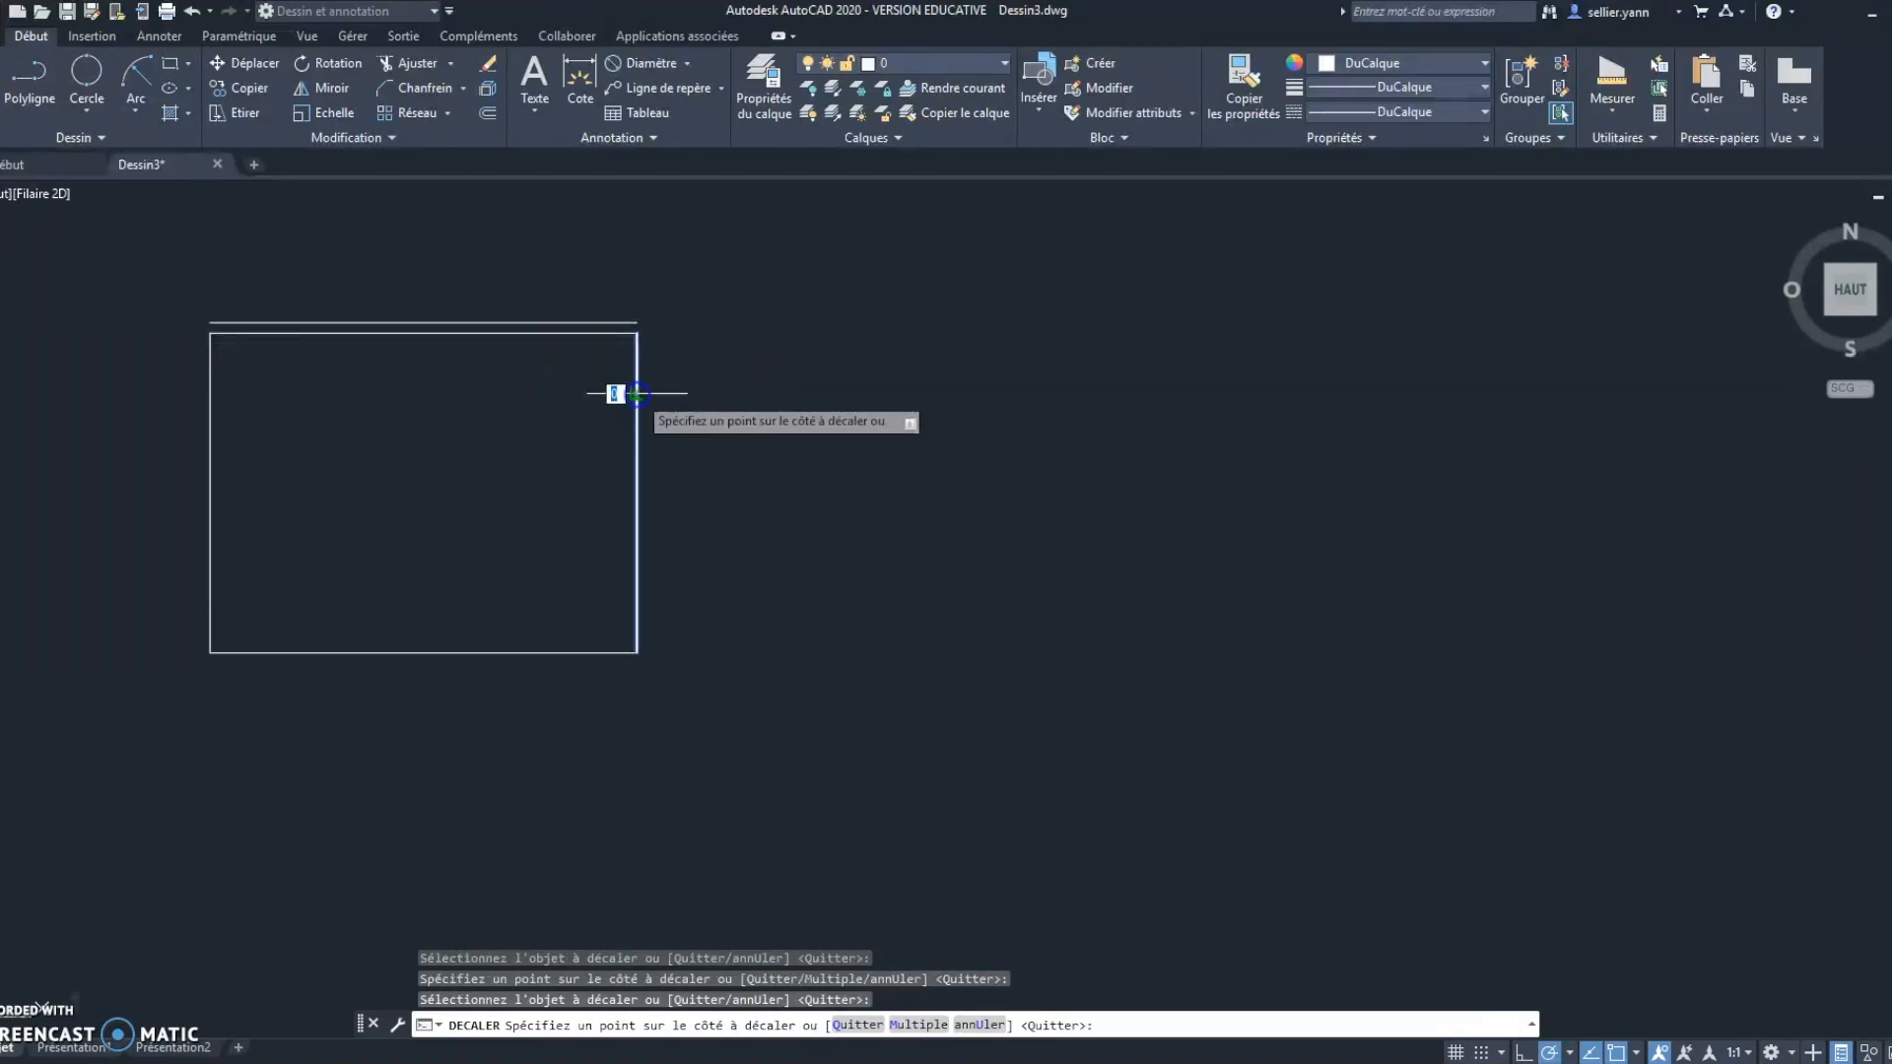
{"action": "left_click", "coordinate": [665, 404]}
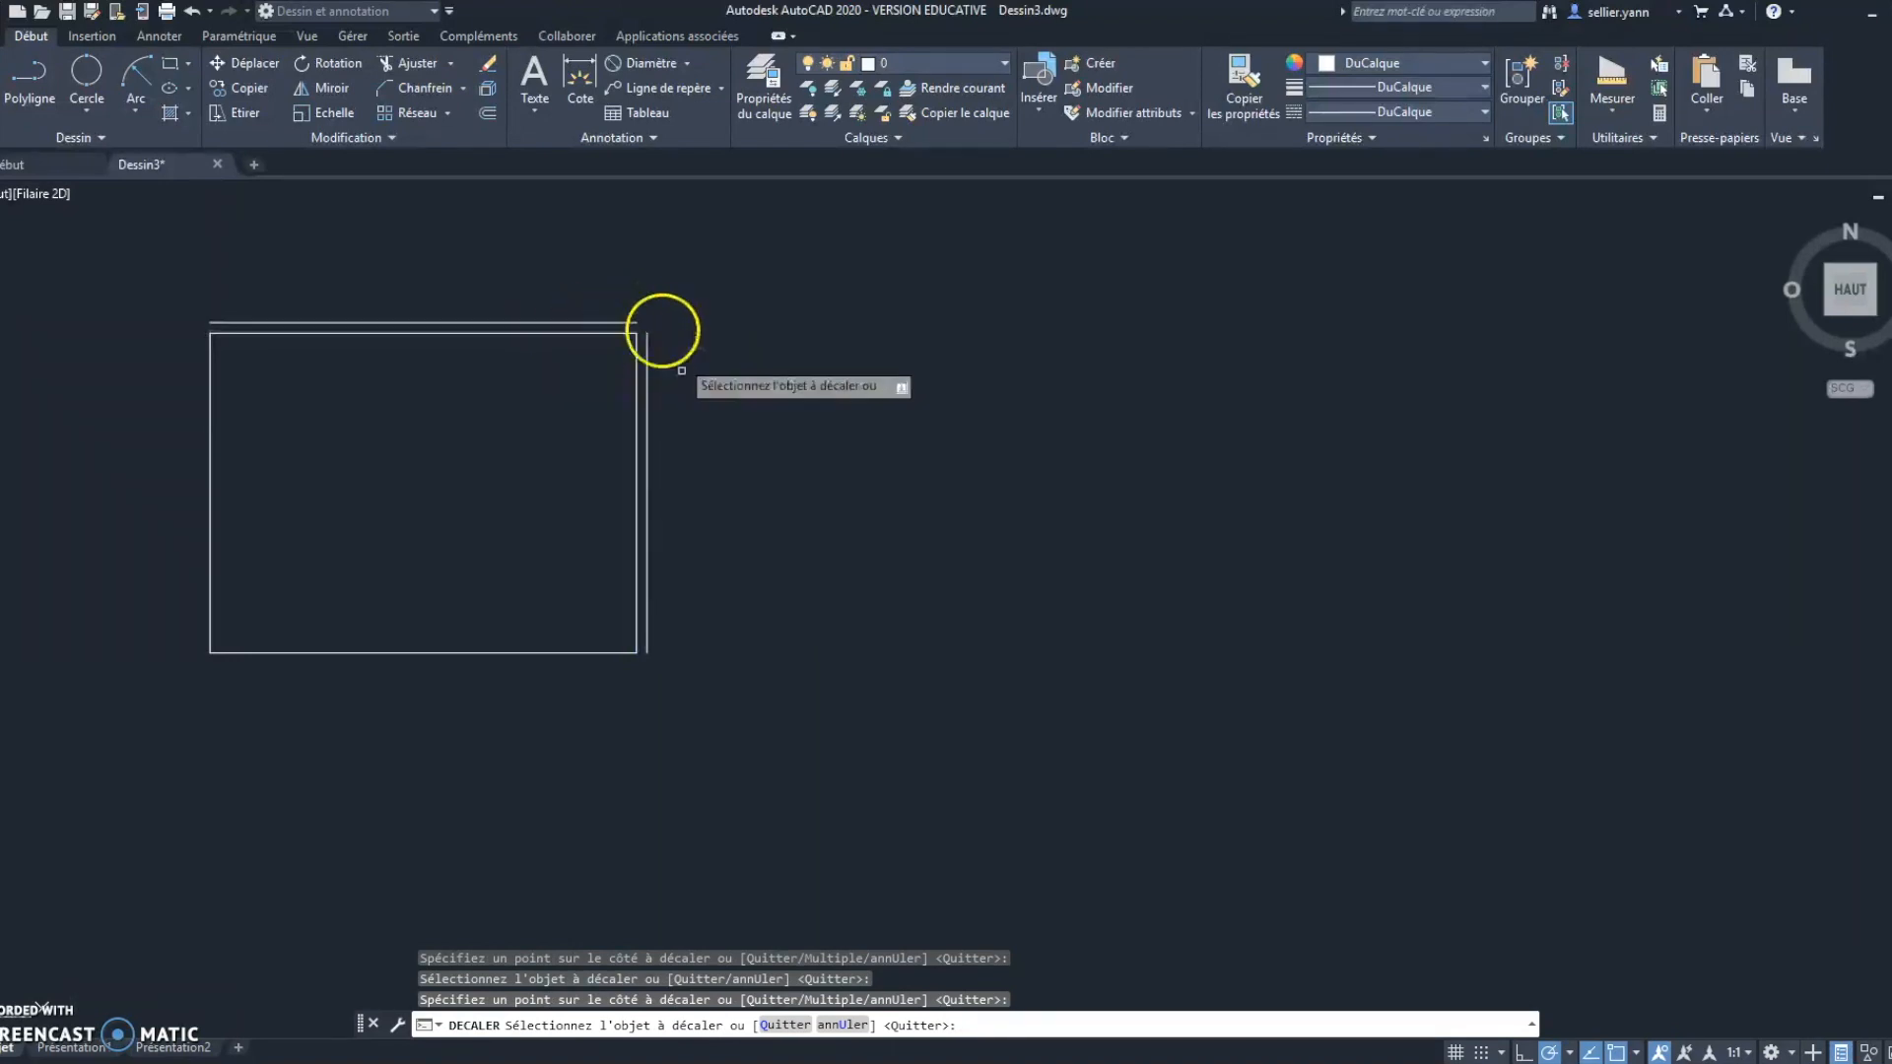
- Offset the rectangle's bottom and left sides outward by the same distance and end the Offset command
{"action": "left_click", "coordinate": [559, 653]}
{"action": "left_click", "coordinate": [552, 658]}
{"action": "left_click", "coordinate": [210, 471]}
{"action": "left_click", "coordinate": [179, 466]}
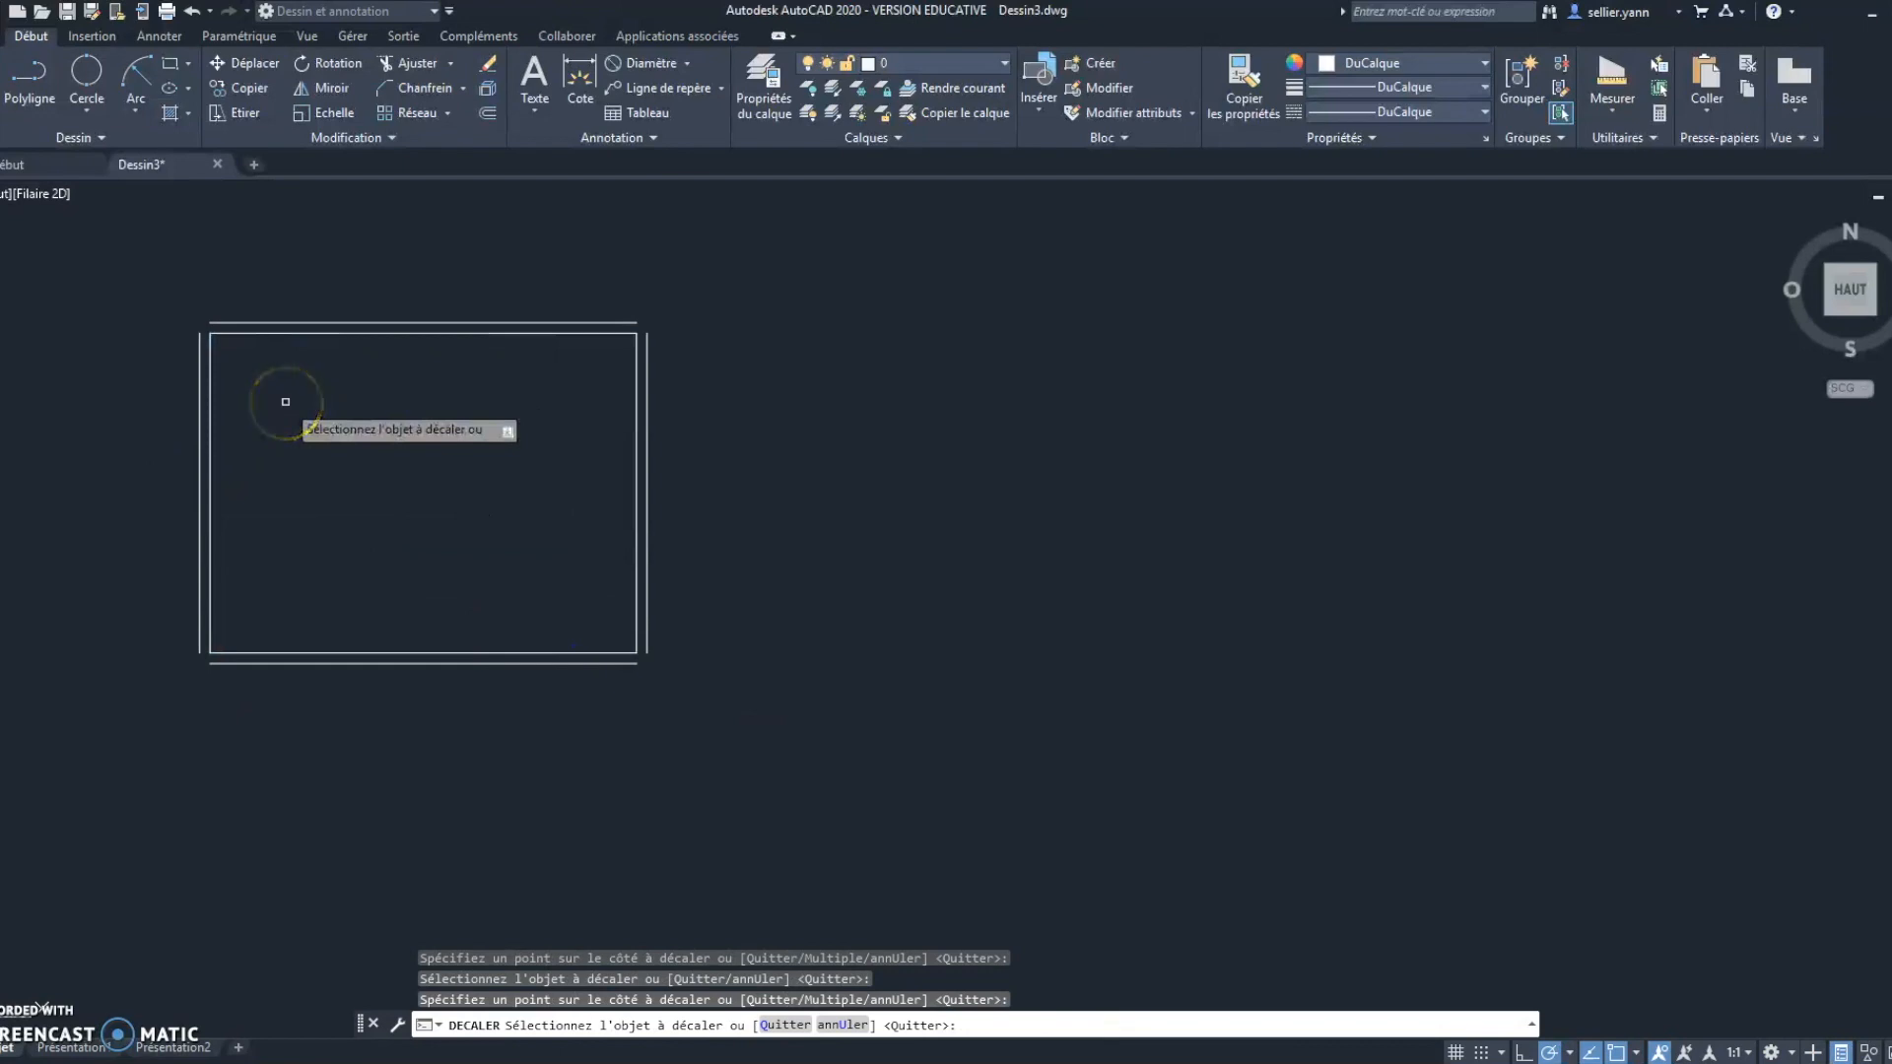
{"action": "key", "text": "Escape"}
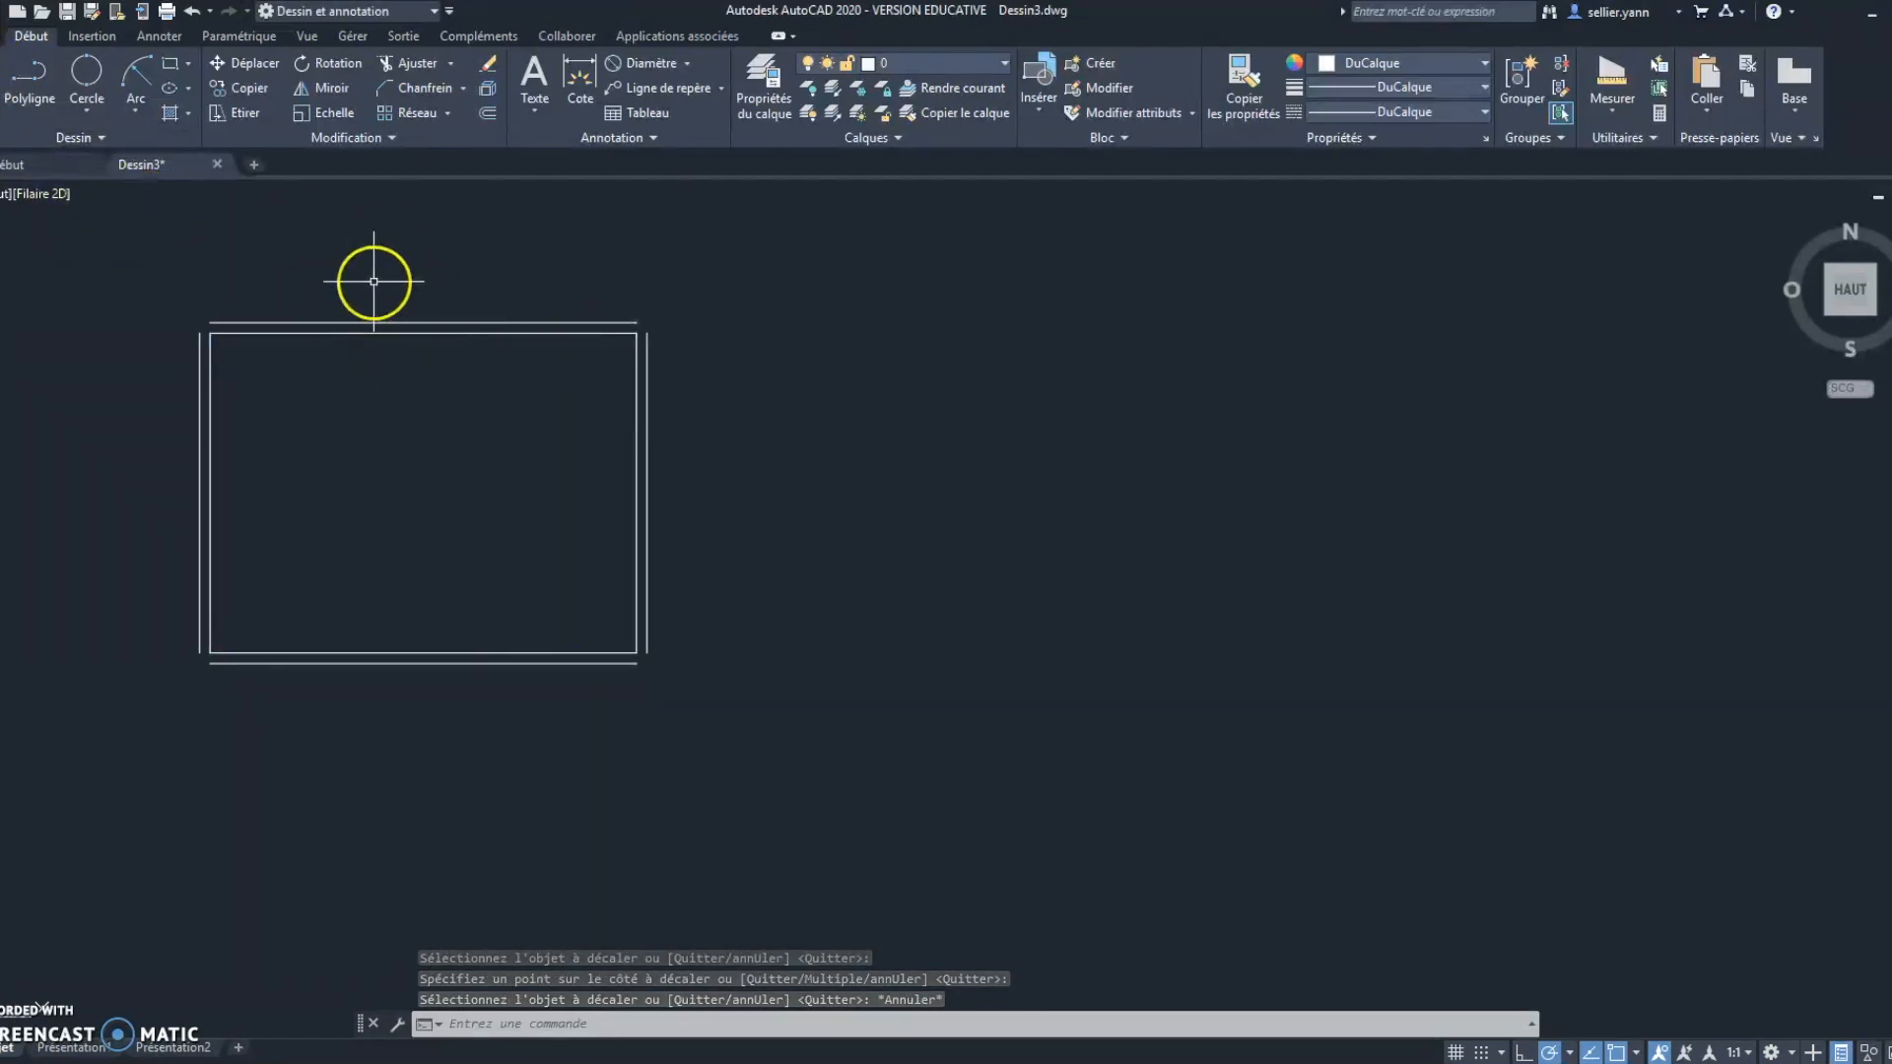
- Draw a second 800 by 600 rectangle as a single polyline, to the right of the first and aligned with its top side
{"action": "left_click", "coordinate": [27, 99]}
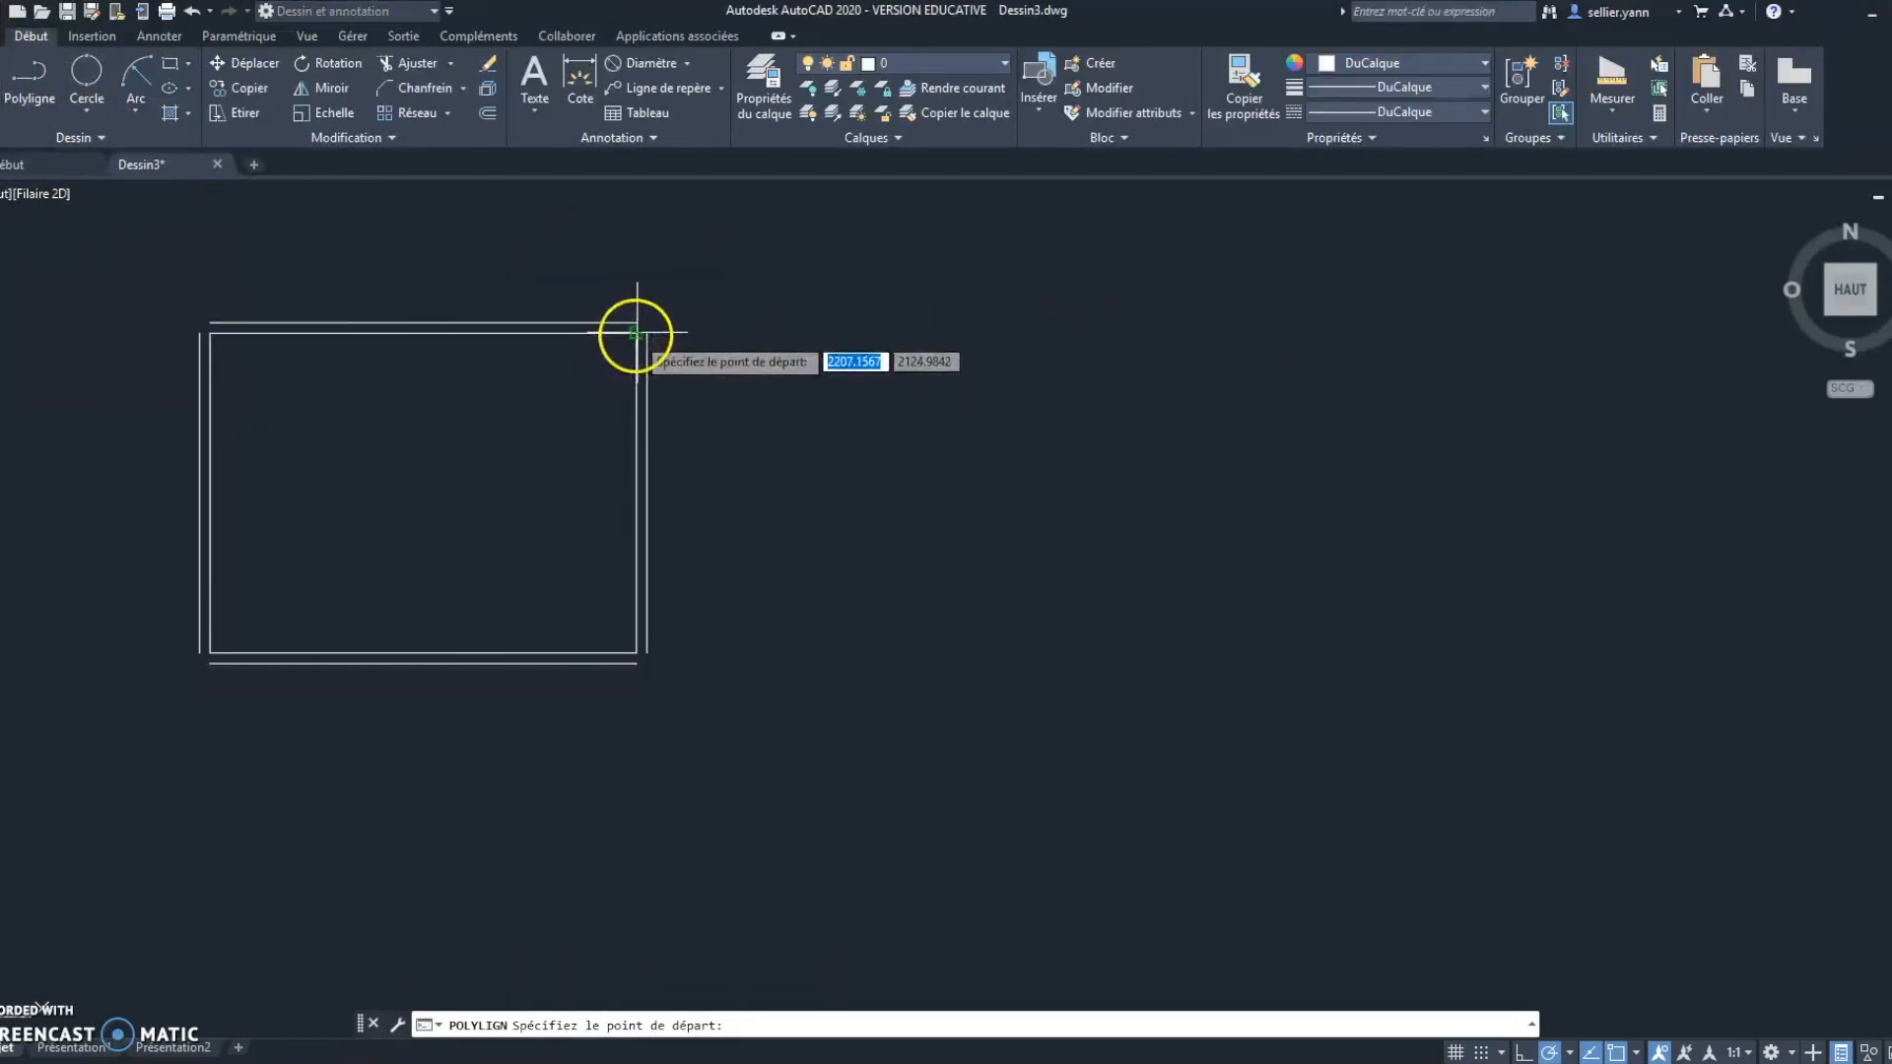
{"action": "left_click", "coordinate": [893, 332]}
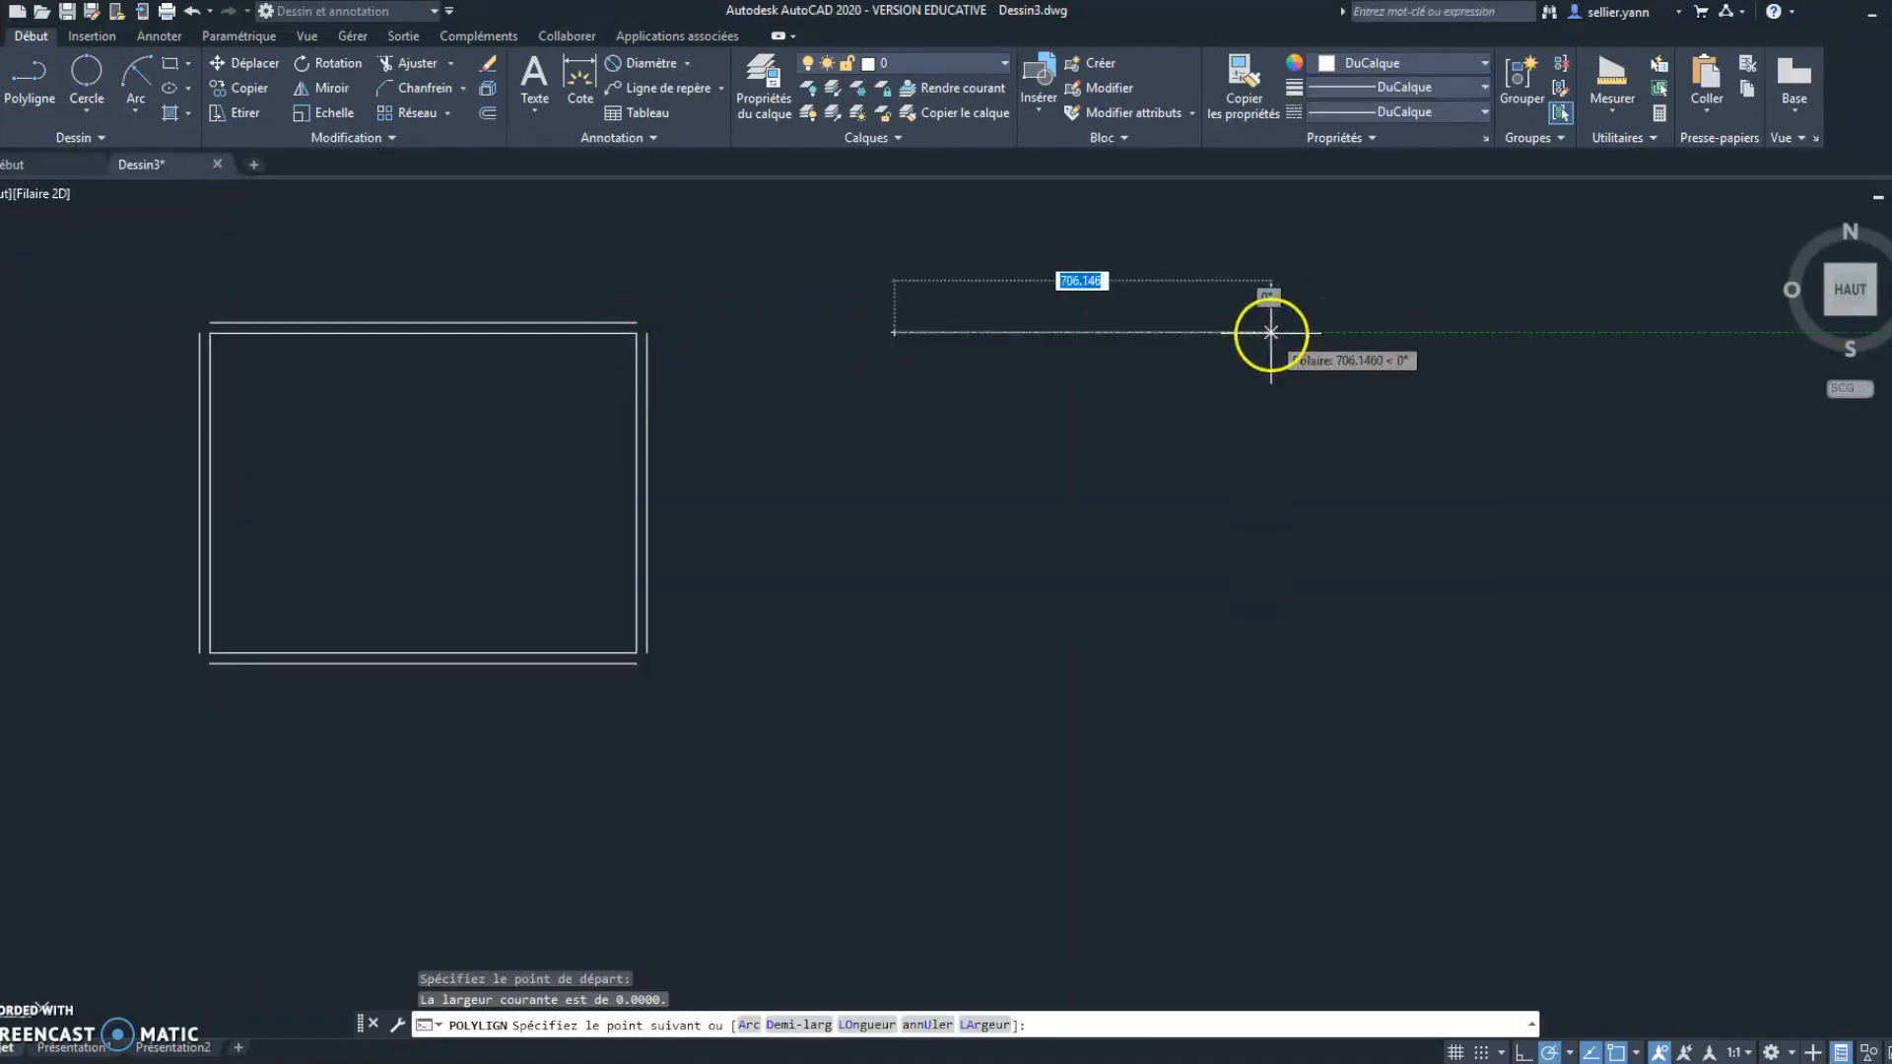
{"action": "type", "text": "800"}
{"action": "key", "text": "Return"}
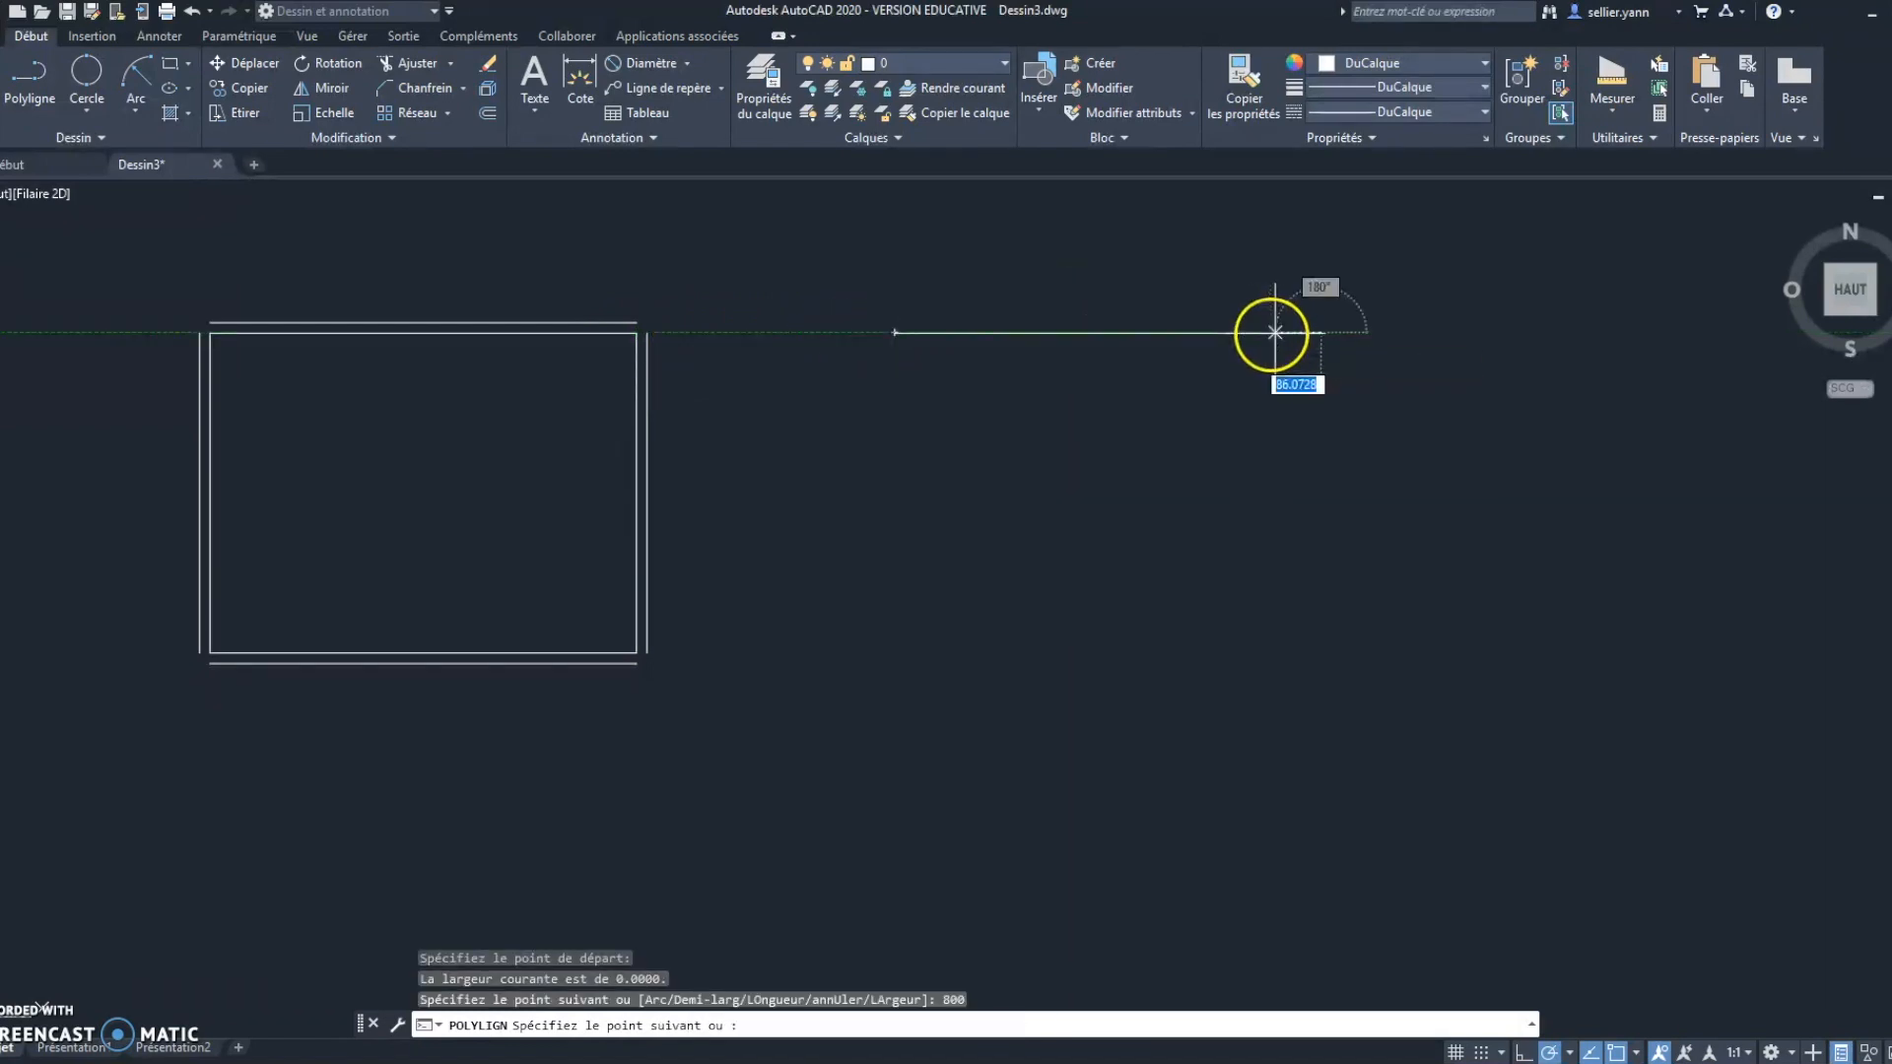
{"action": "type", "text": "600"}
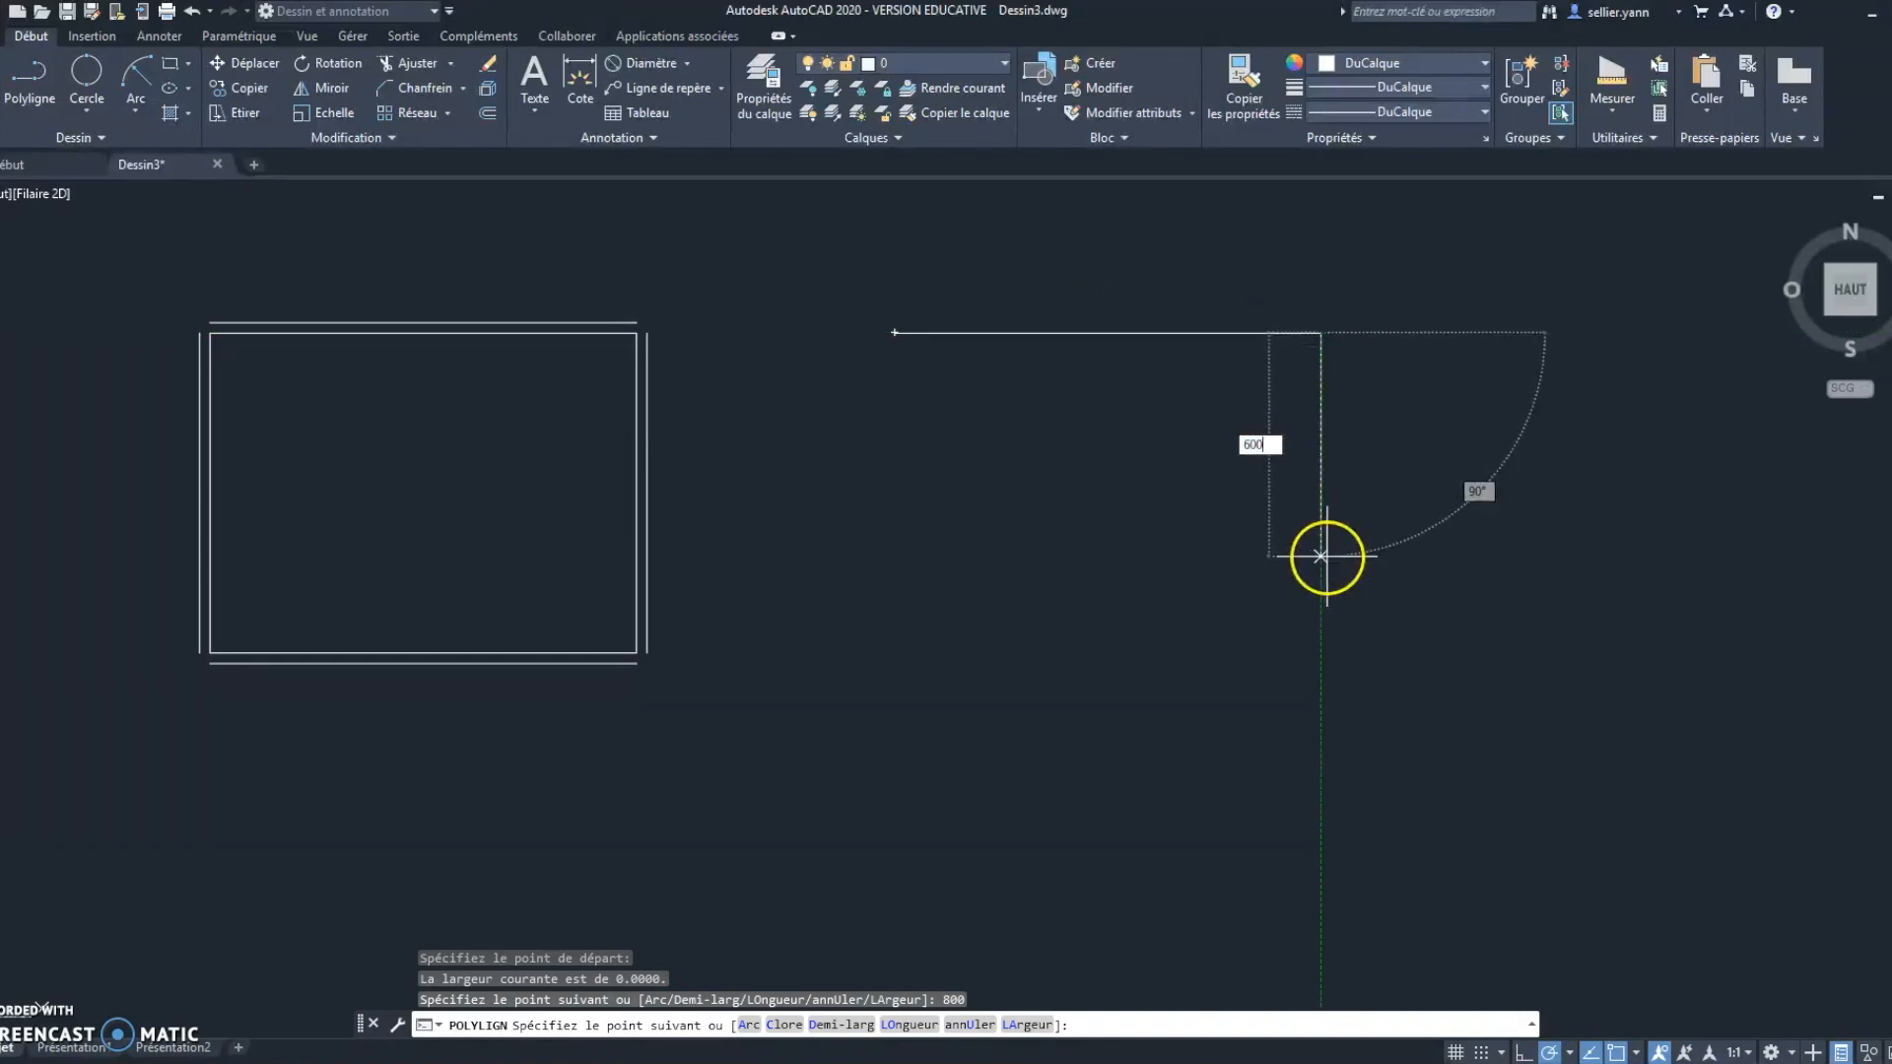
{"action": "key", "text": "Return"}
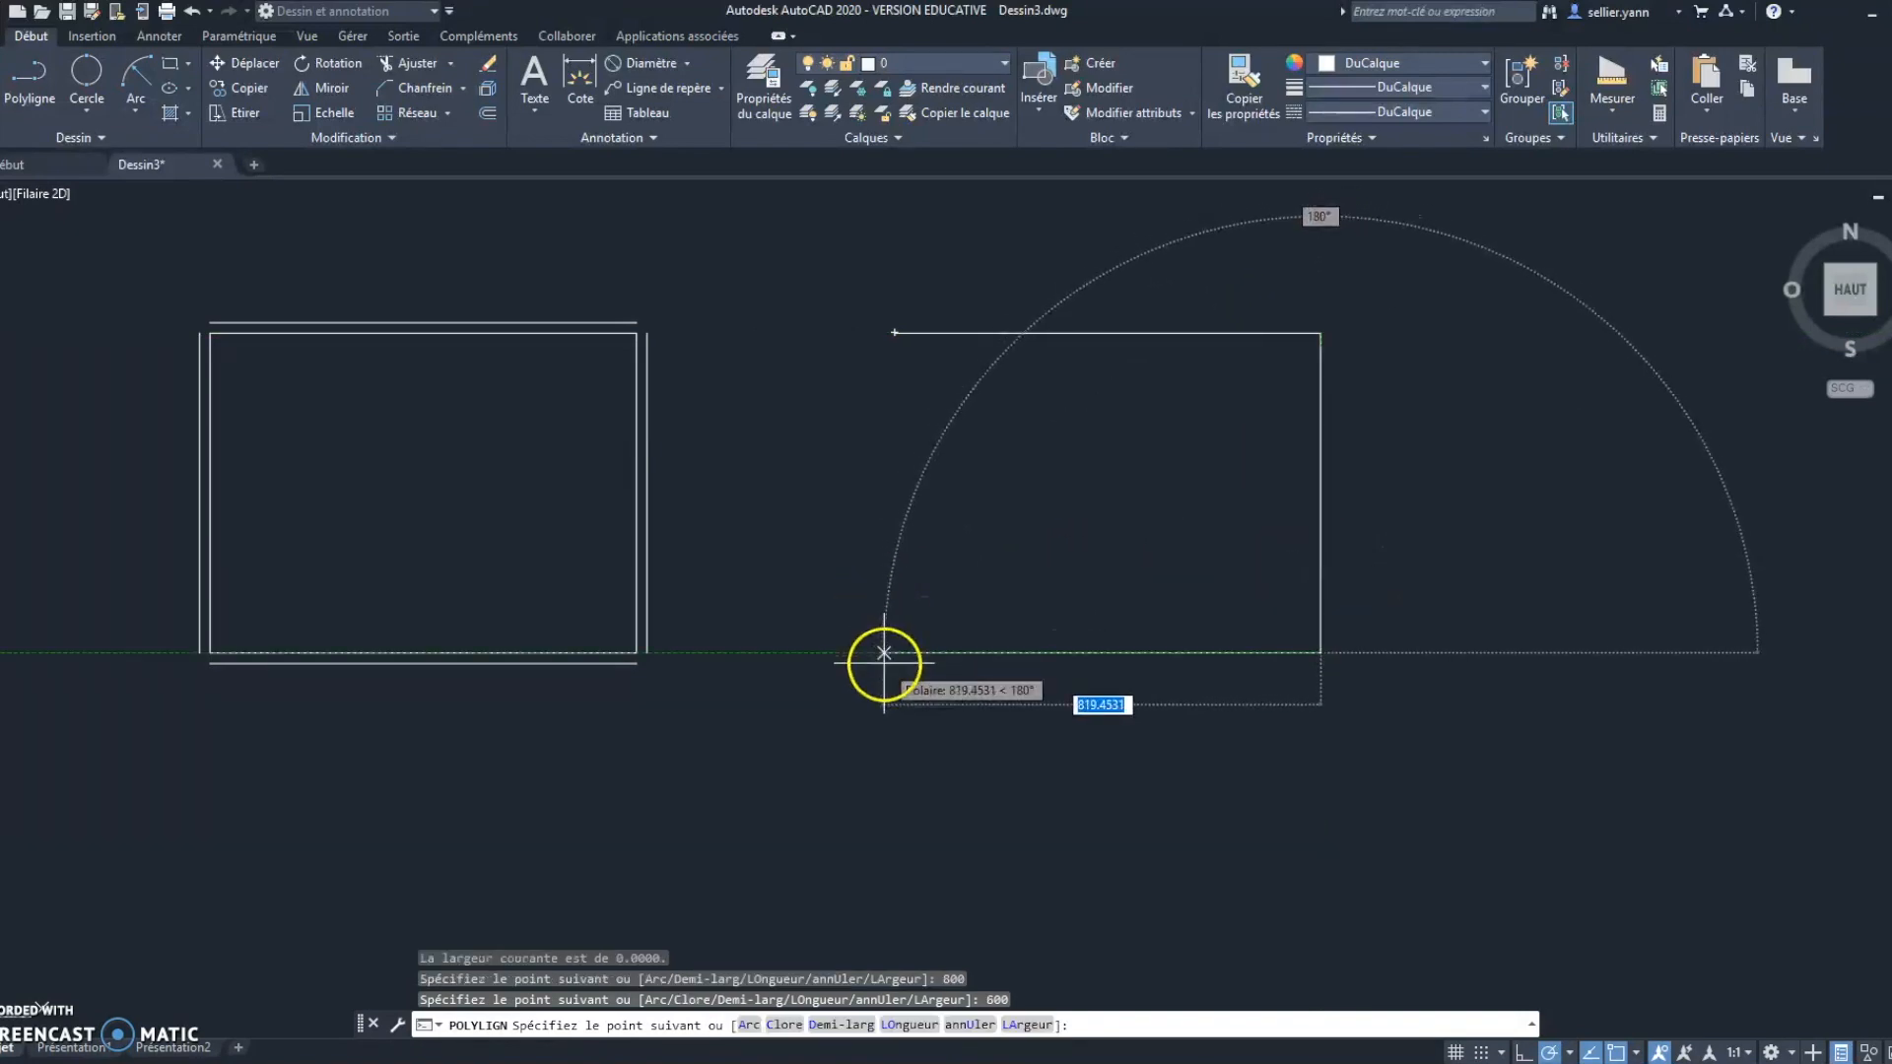
{"action": "type", "text": "800"}
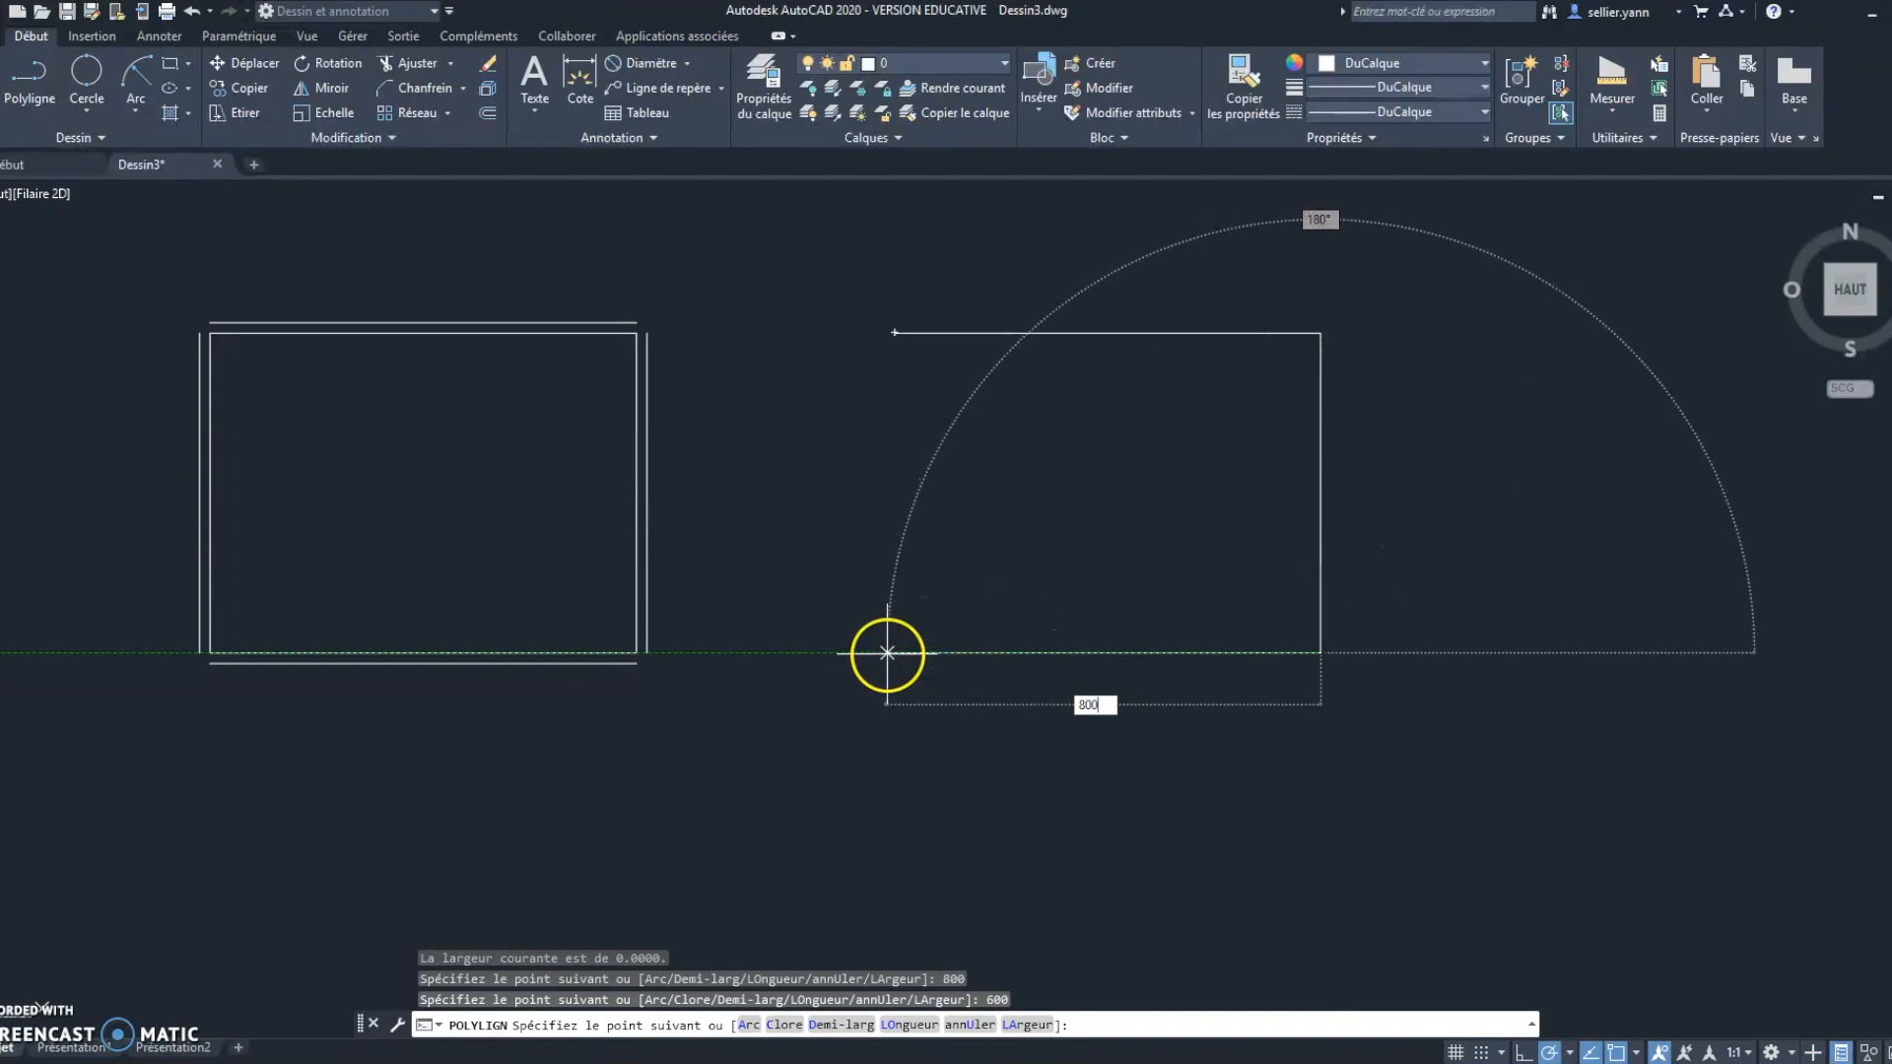
{"action": "key", "text": "Return"}
{"action": "left_click", "coordinate": [894, 333]}
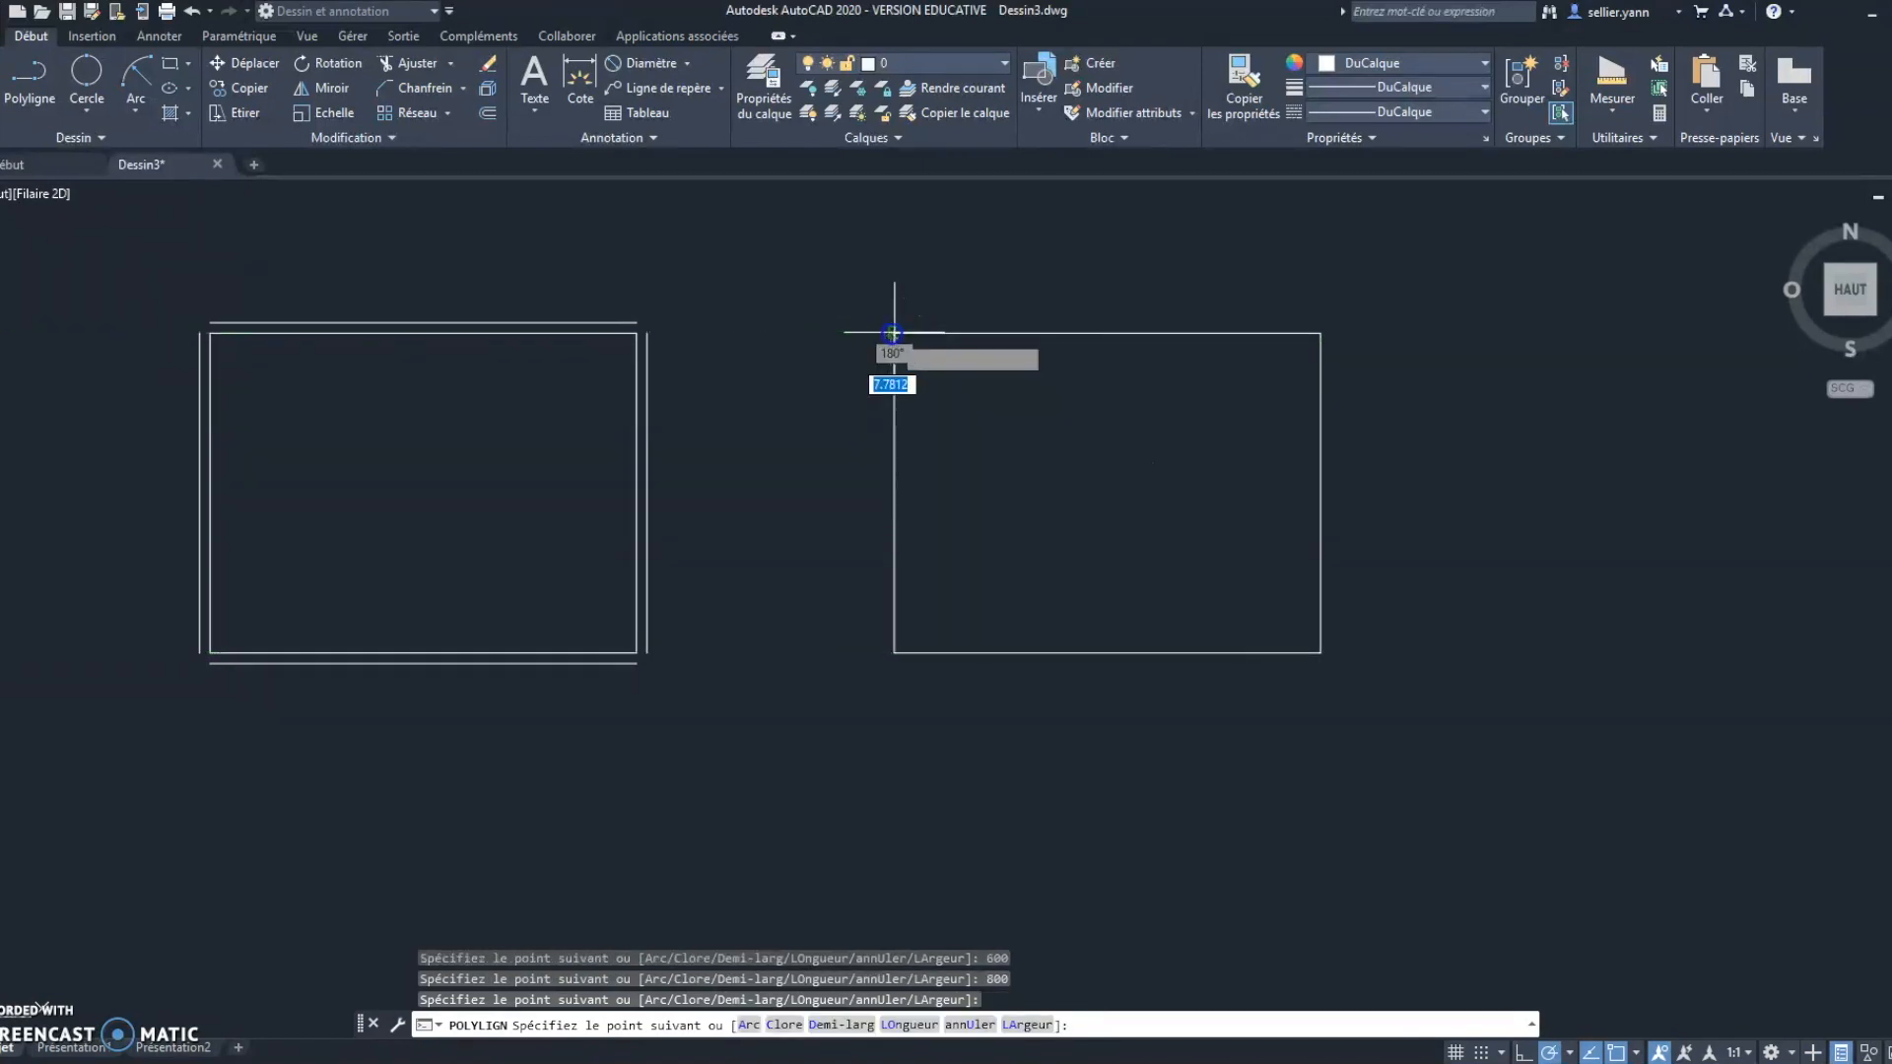
{"action": "key", "text": "Escape"}
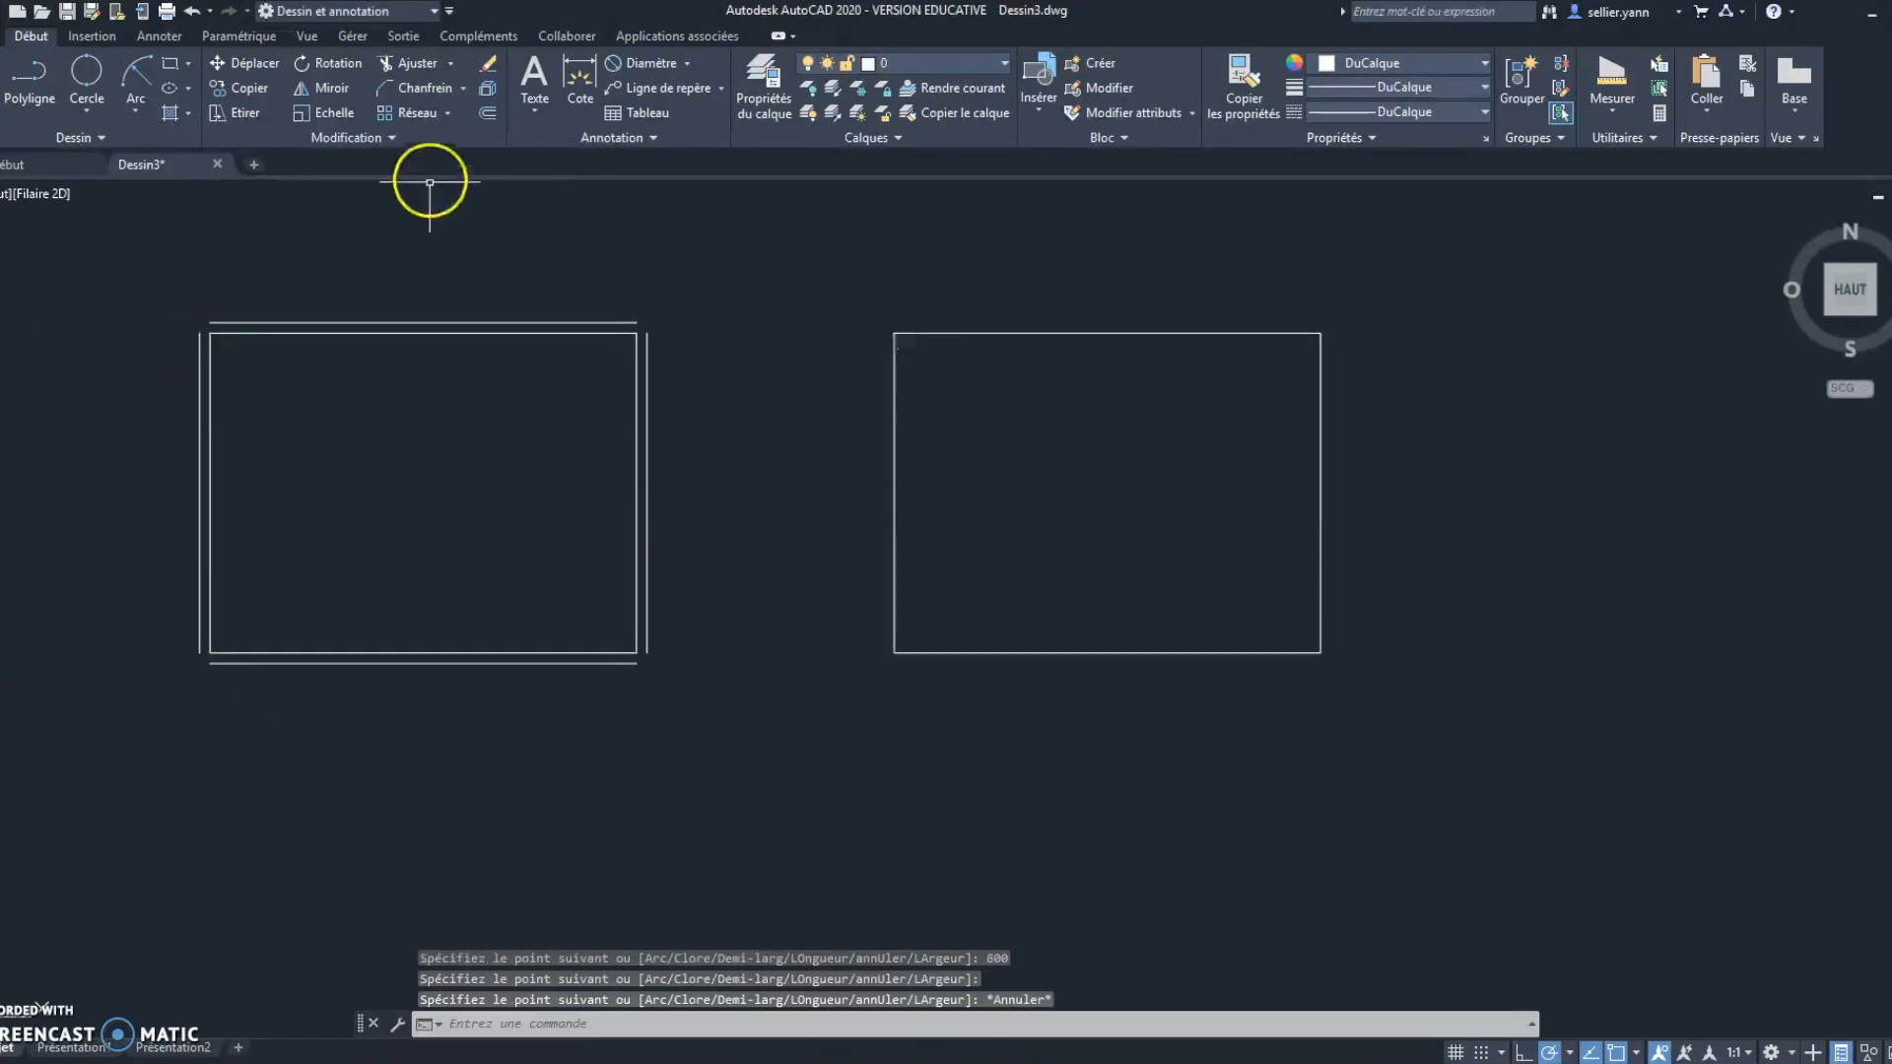
- Offset the polyline rectangle by 20, once outward and once inward
{"action": "left_click", "coordinate": [487, 115]}
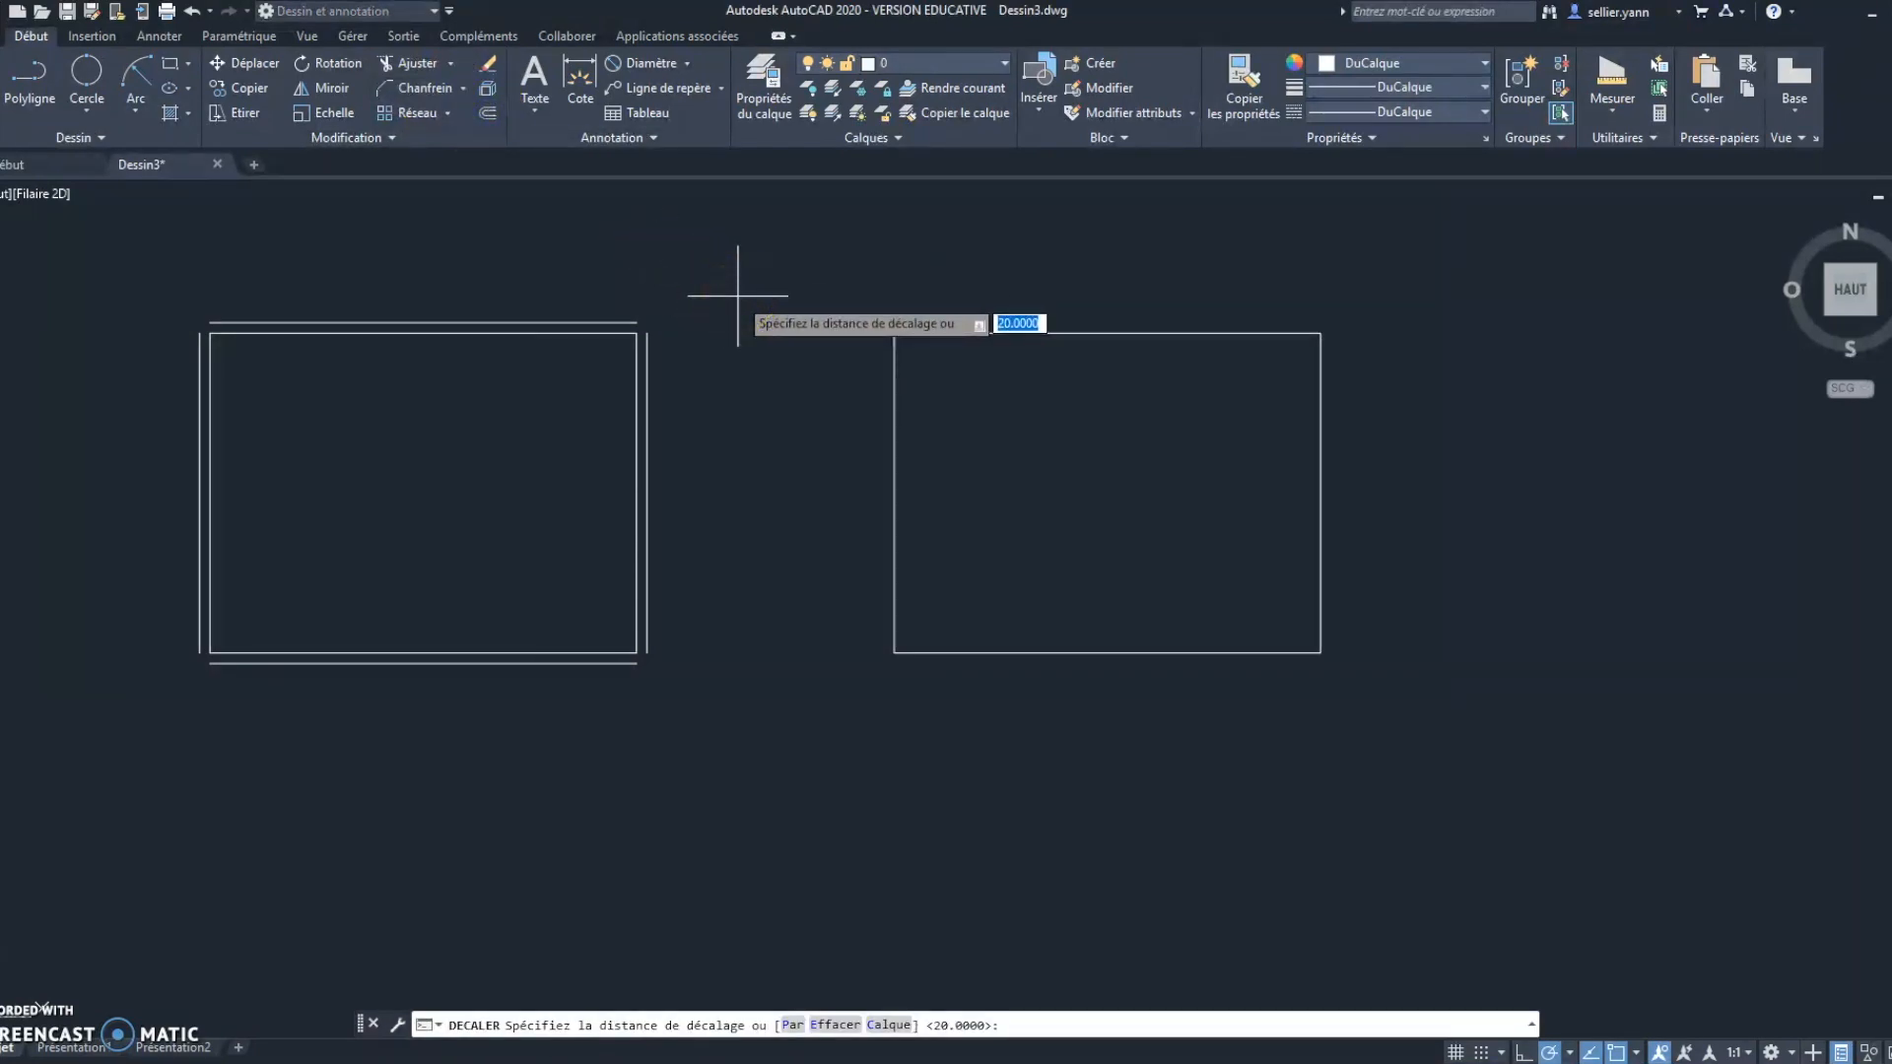
{"action": "type", "text": "20"}
{"action": "key", "text": "Return"}
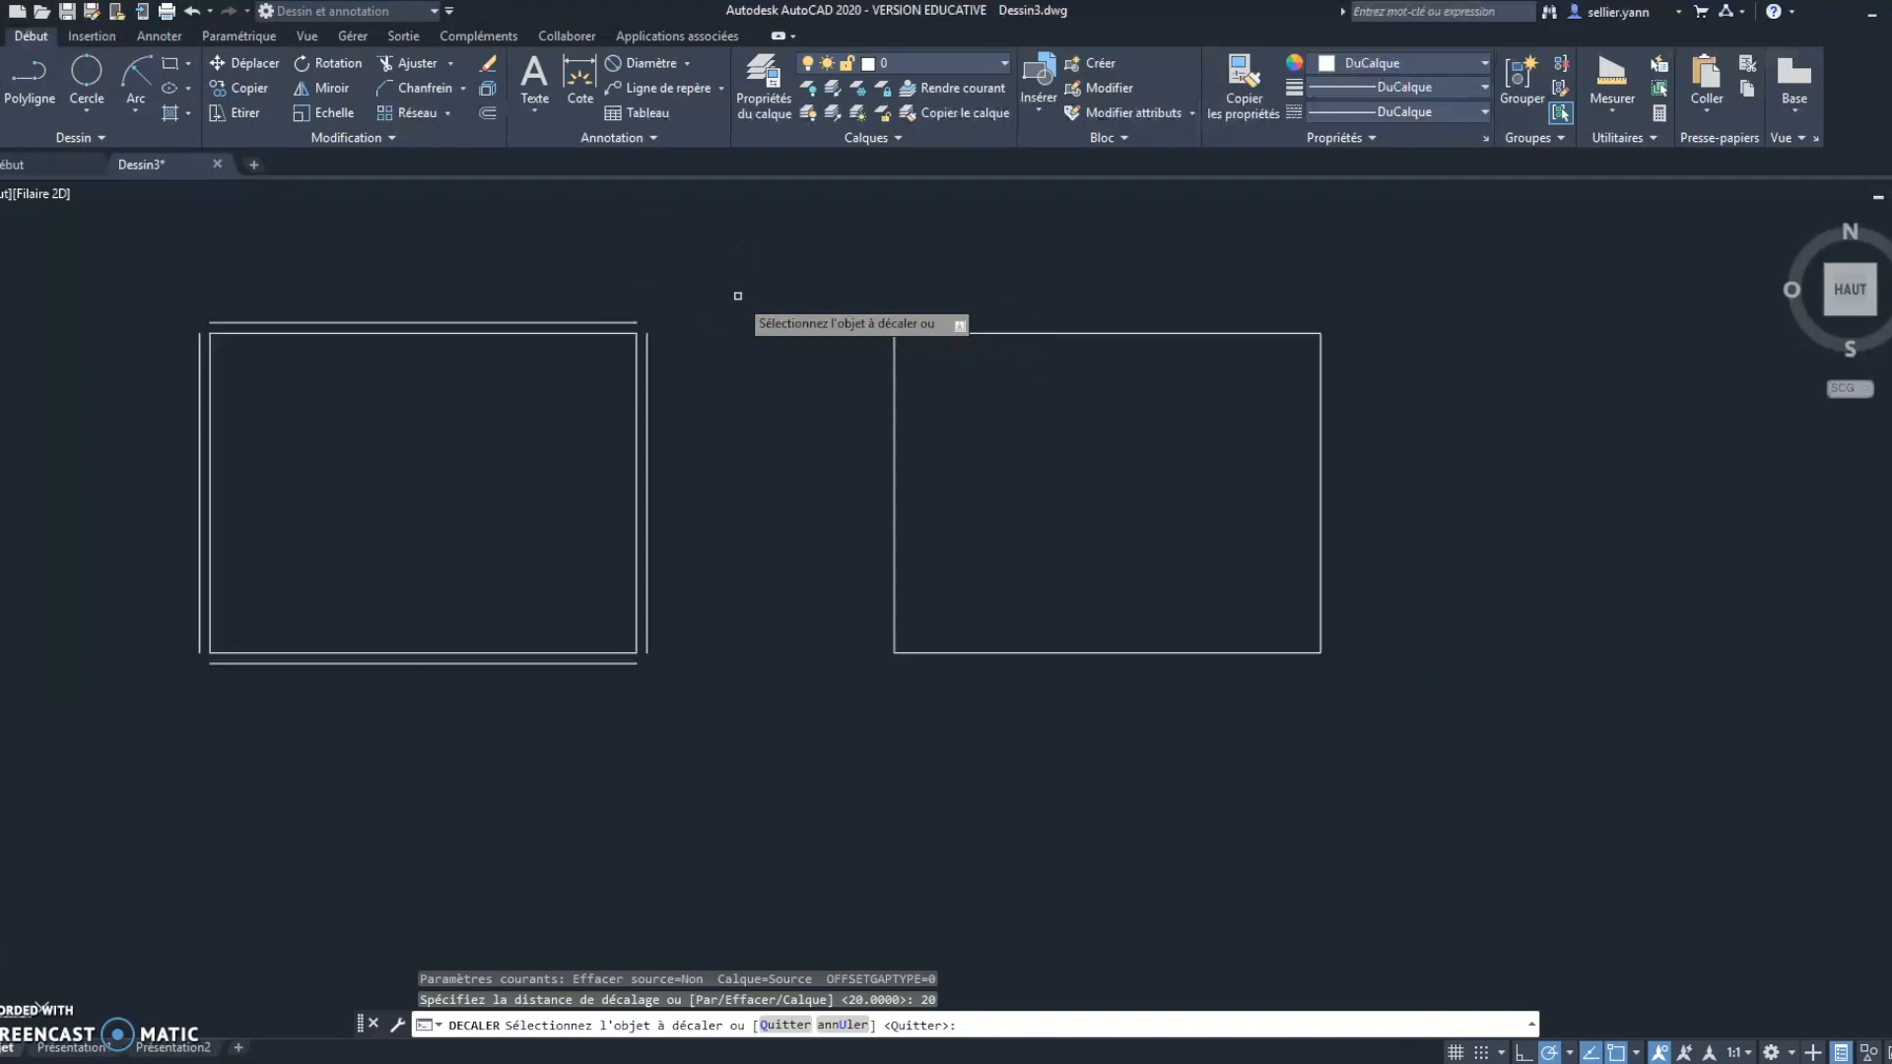
{"action": "left_click", "coordinate": [1109, 332]}
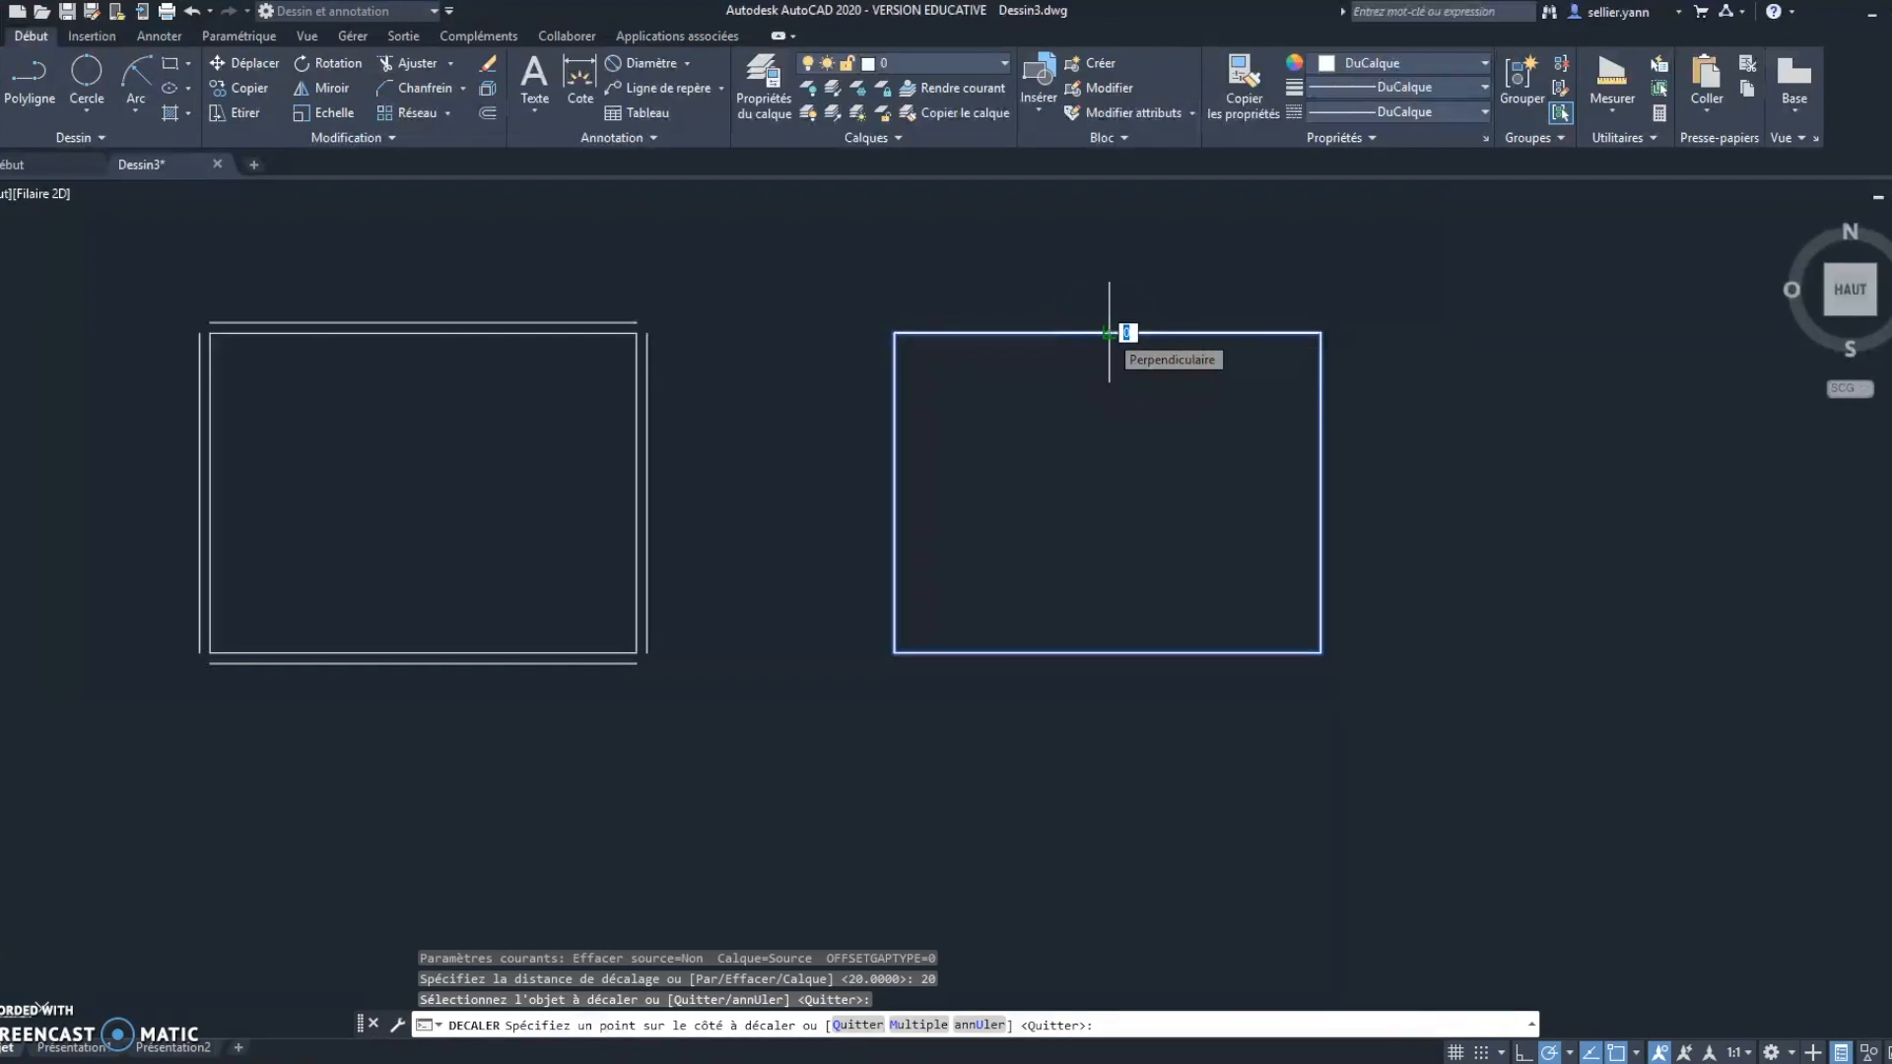
{"action": "left_click", "coordinate": [1094, 317]}
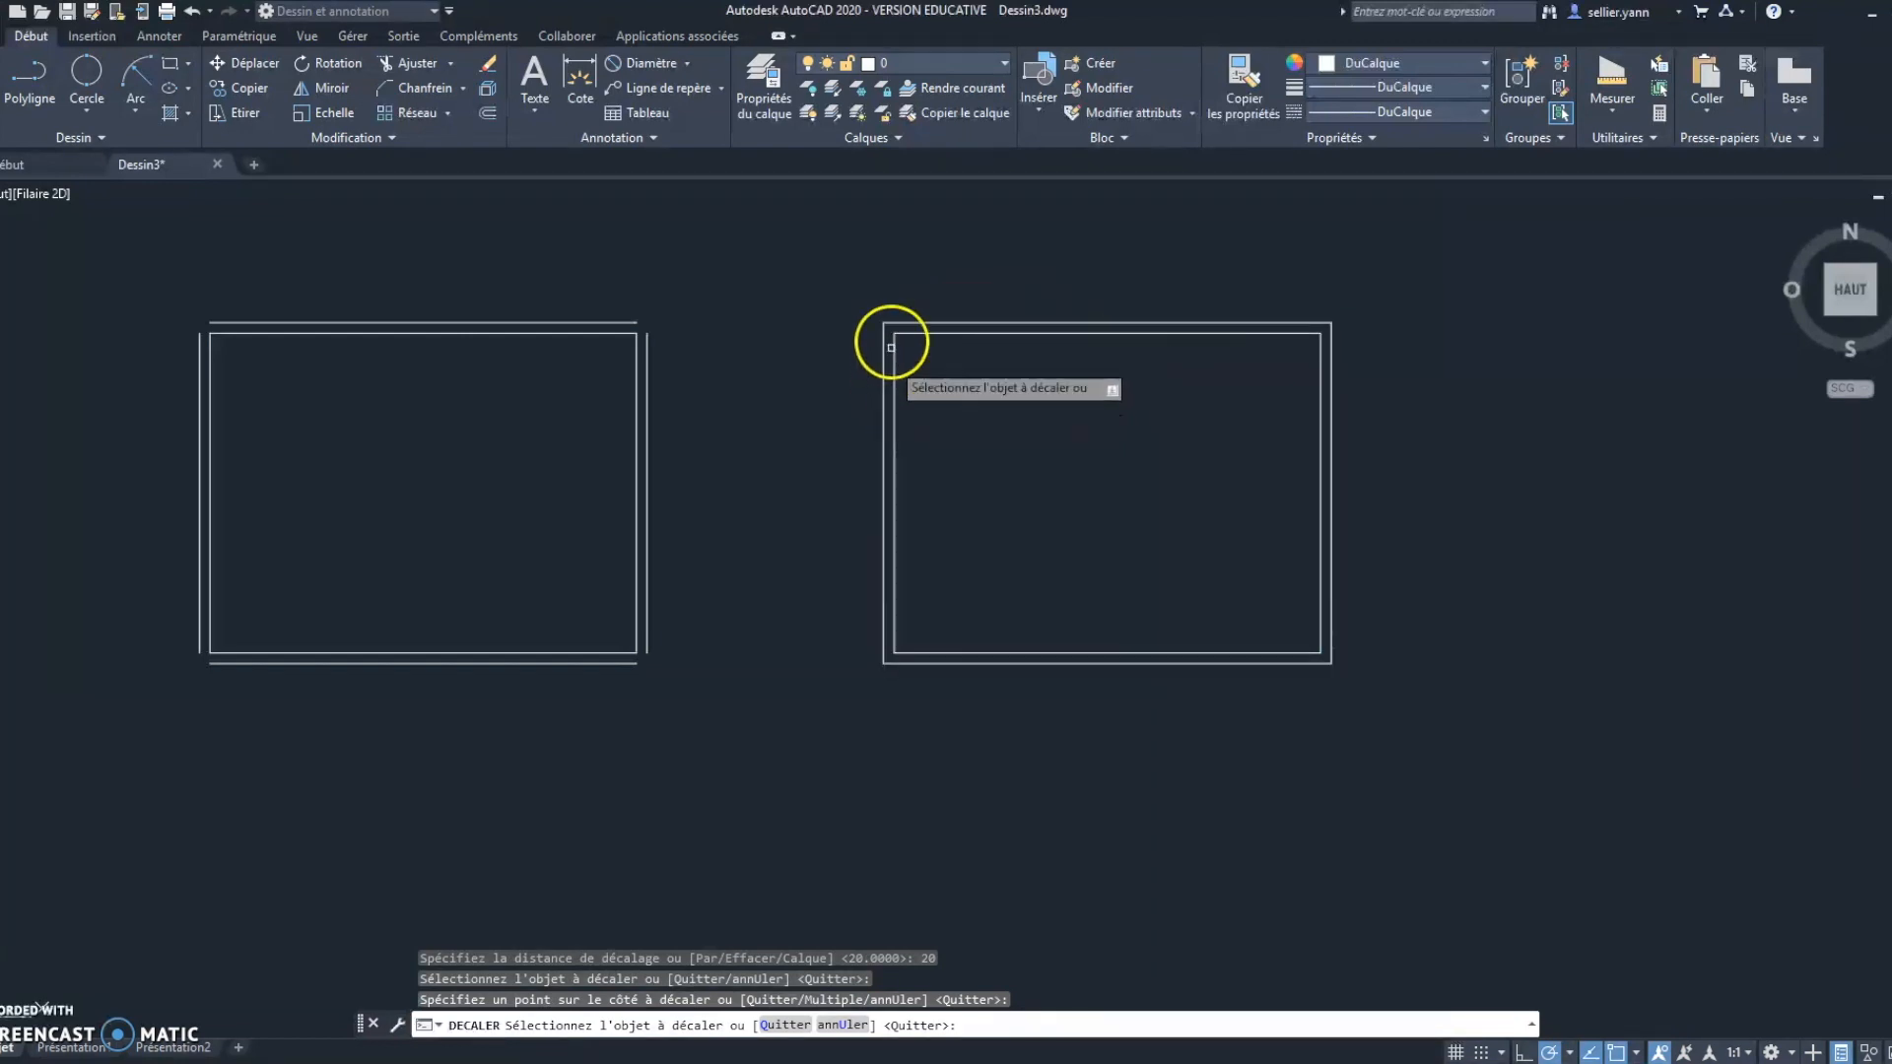
{"action": "left_click", "coordinate": [1024, 334]}
{"action": "left_click", "coordinate": [1025, 351]}
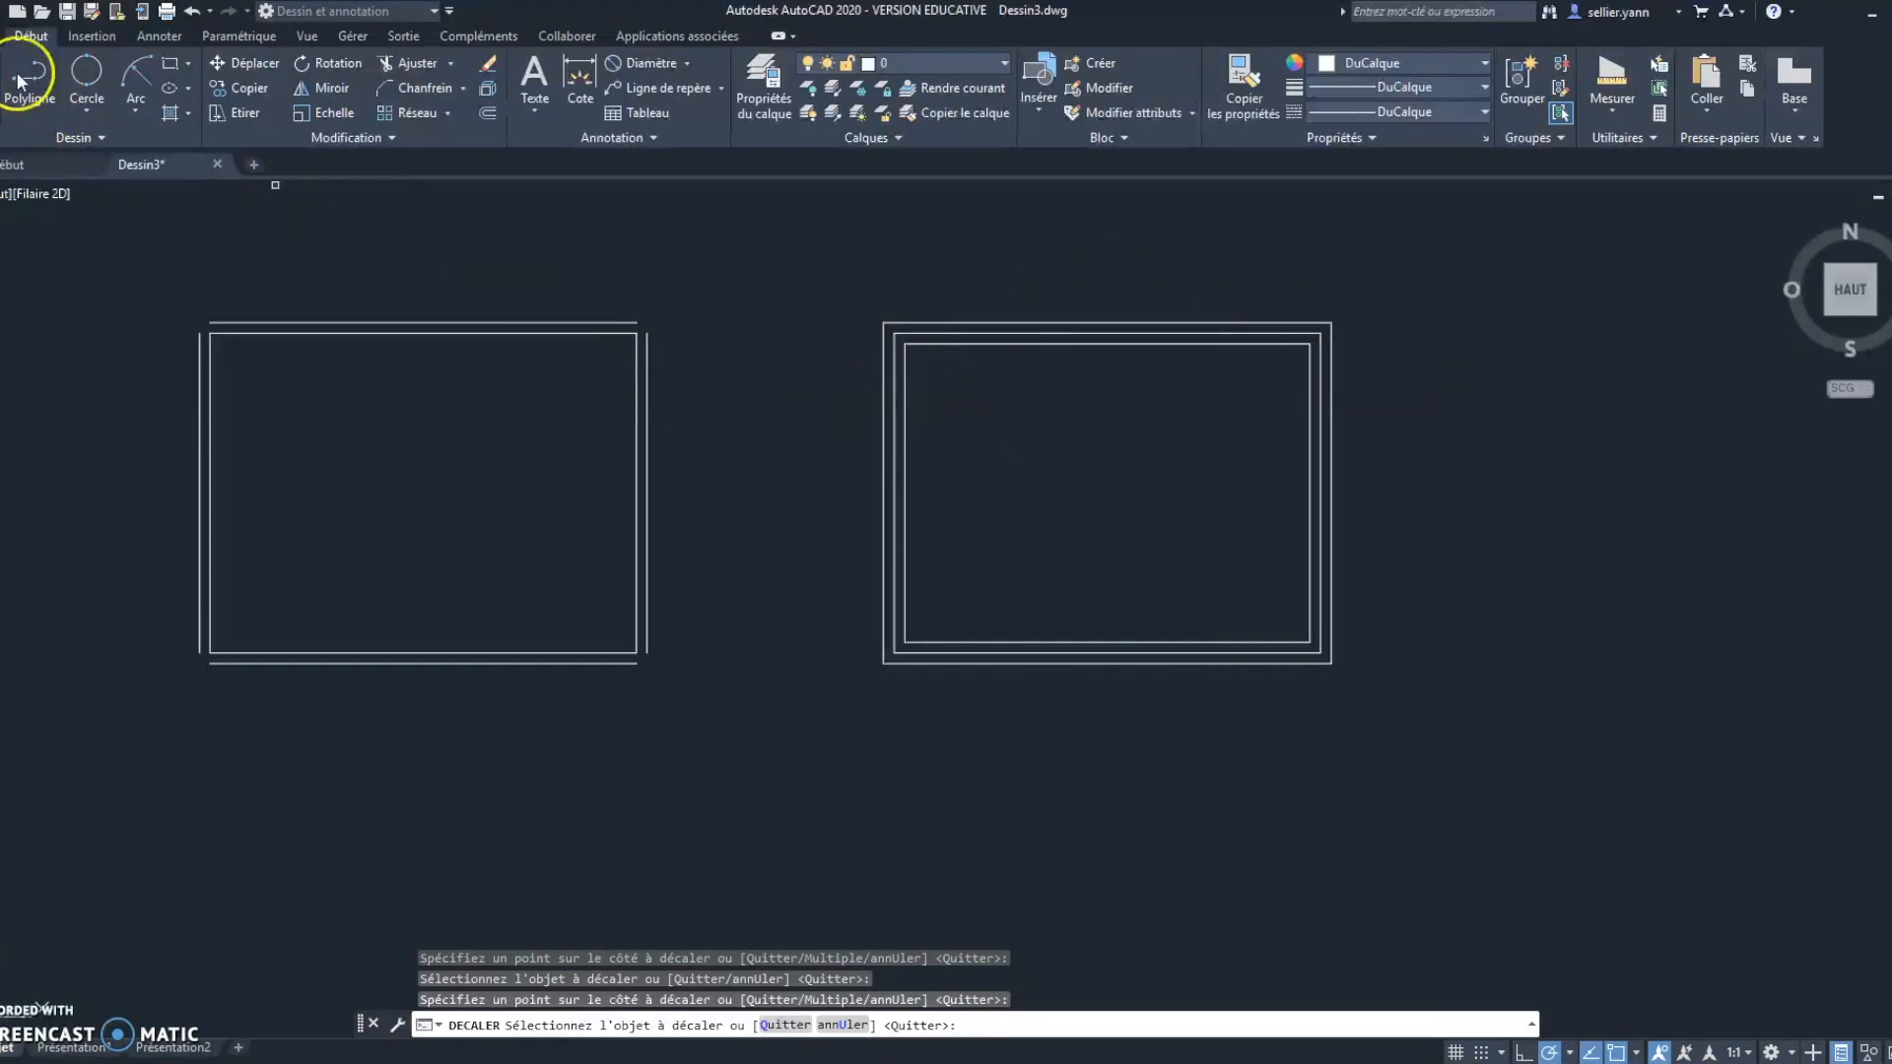
- Join the outer top and left offset lines of the first rectangle into a sharp corner with Fillet
{"action": "scroll", "coordinate": [604, 346], "scroll_direction": "up", "scroll_amount": 2}
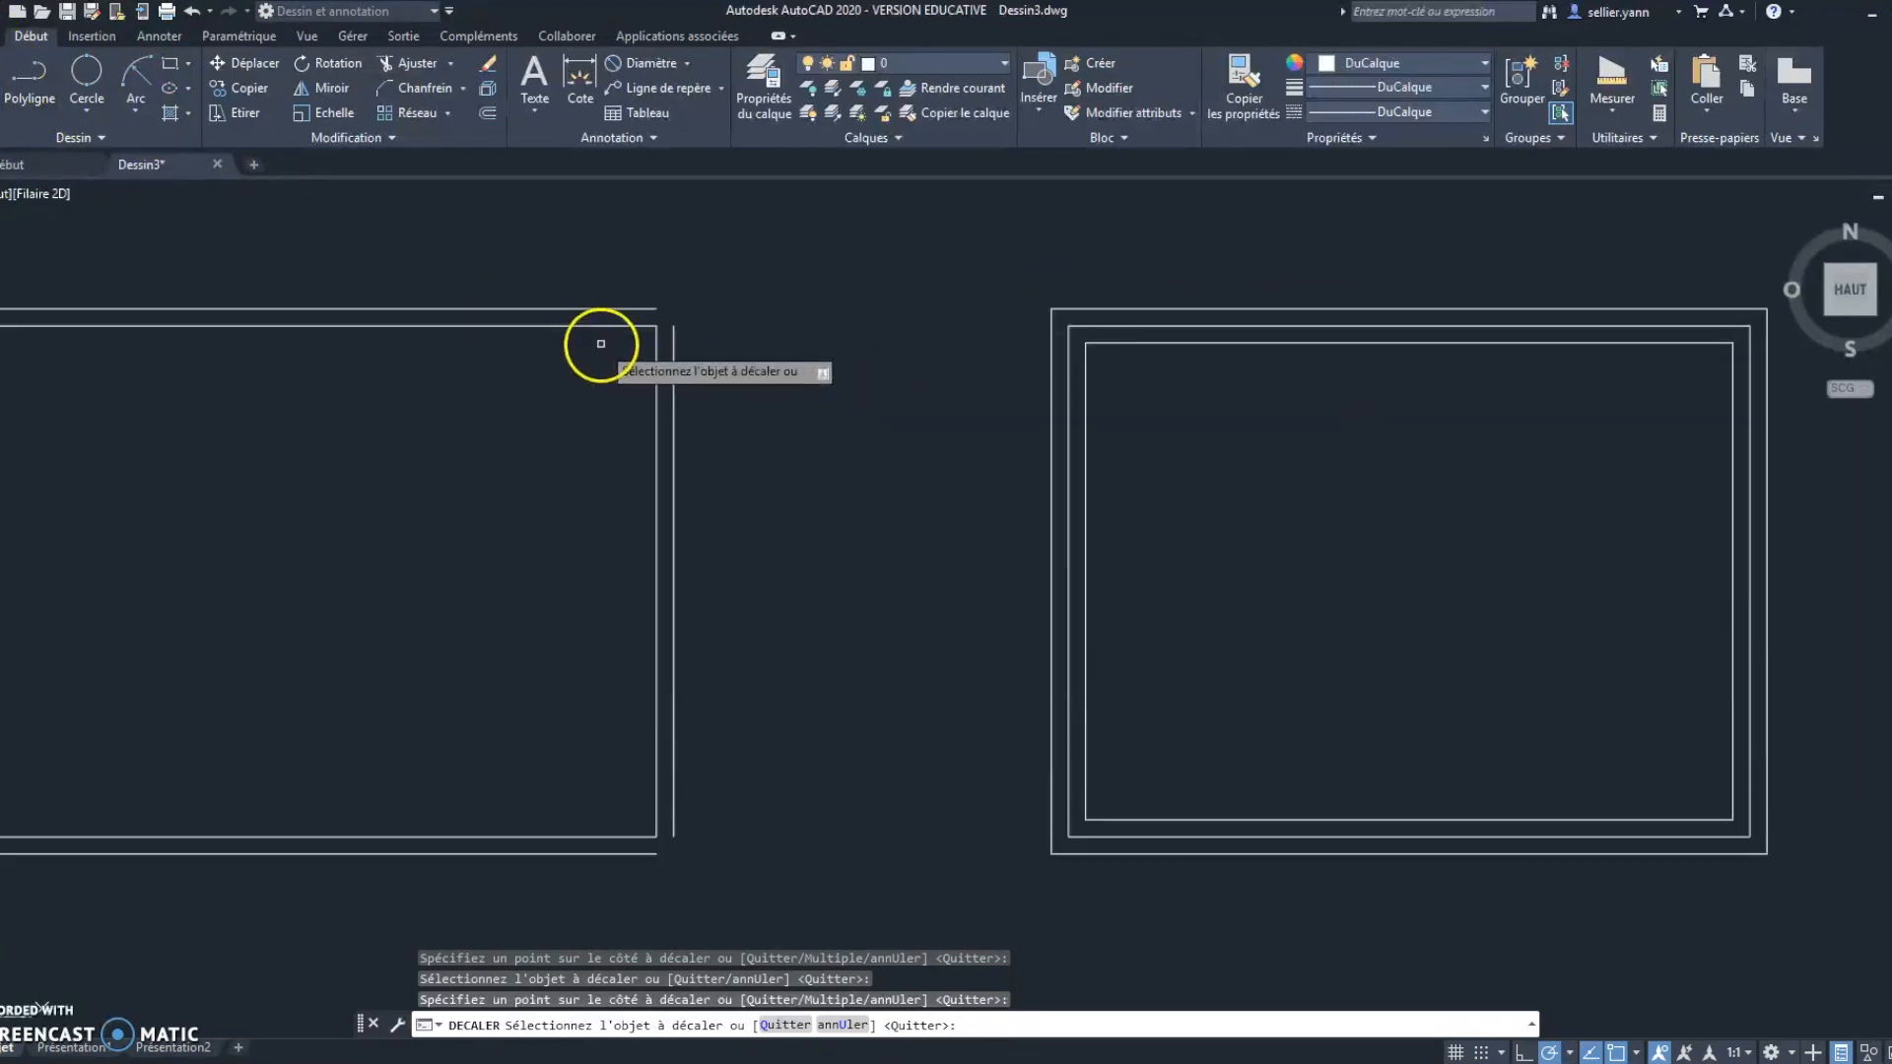
{"action": "mouse_move", "coordinate": [410, 346]}
{"action": "middle_mouse_down"}
{"action": "mouse_move", "coordinate": [596, 398]}
{"action": "mouse_move", "coordinate": [822, 389]}
{"action": "middle_mouse_up"}
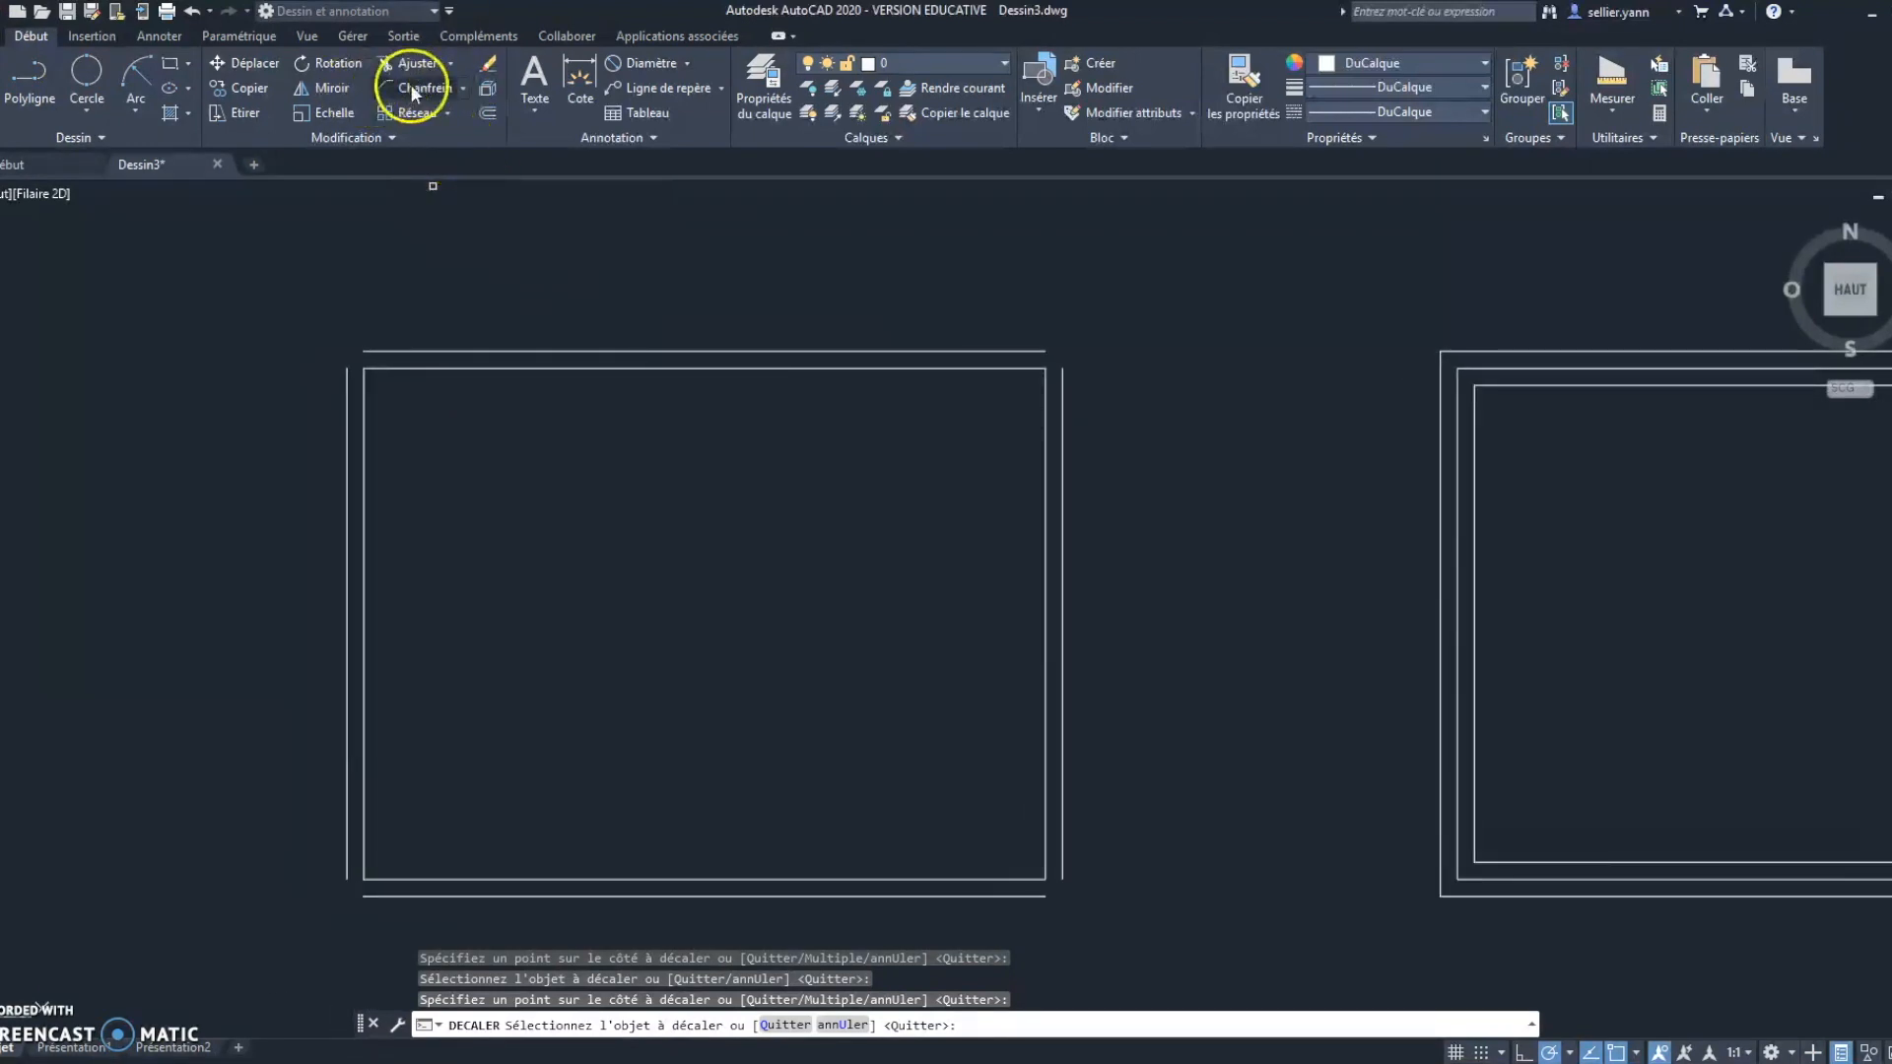
{"action": "left_click", "coordinate": [460, 87]}
{"action": "left_click", "coordinate": [425, 122]}
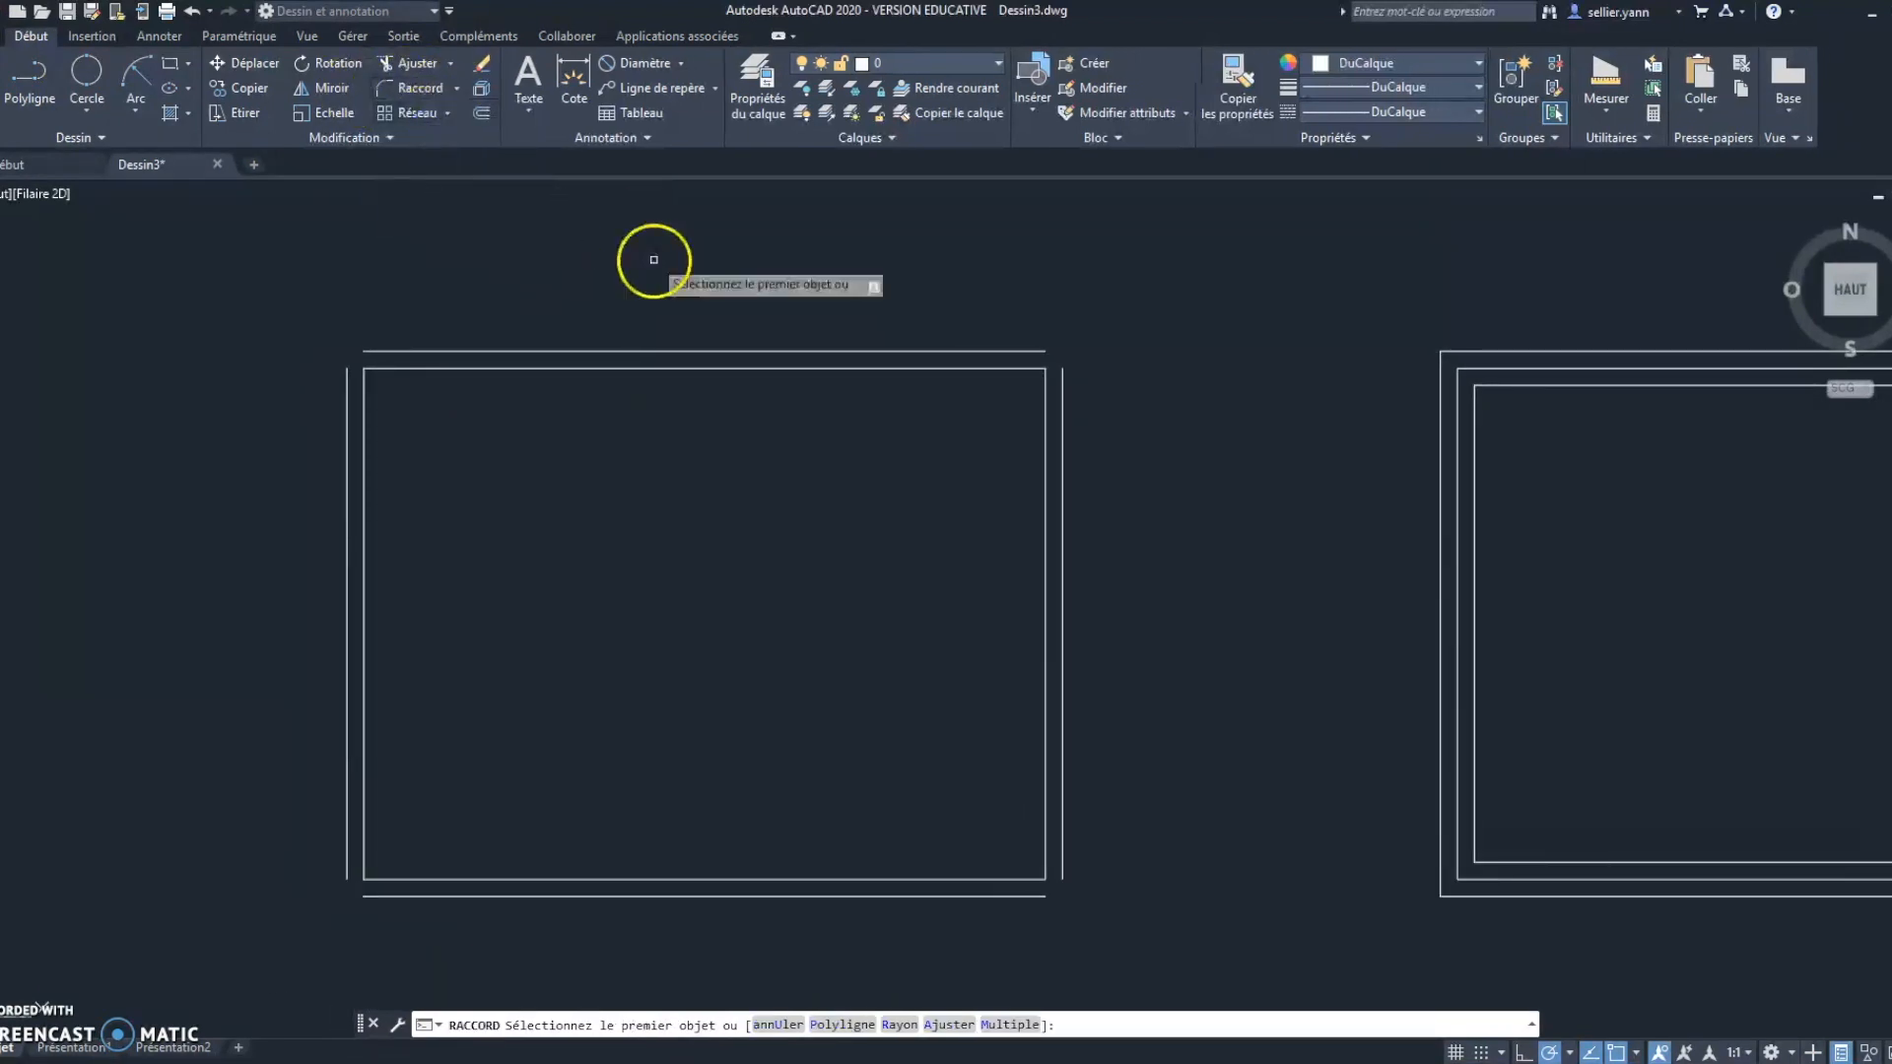
{"action": "left_click", "coordinate": [429, 87]}
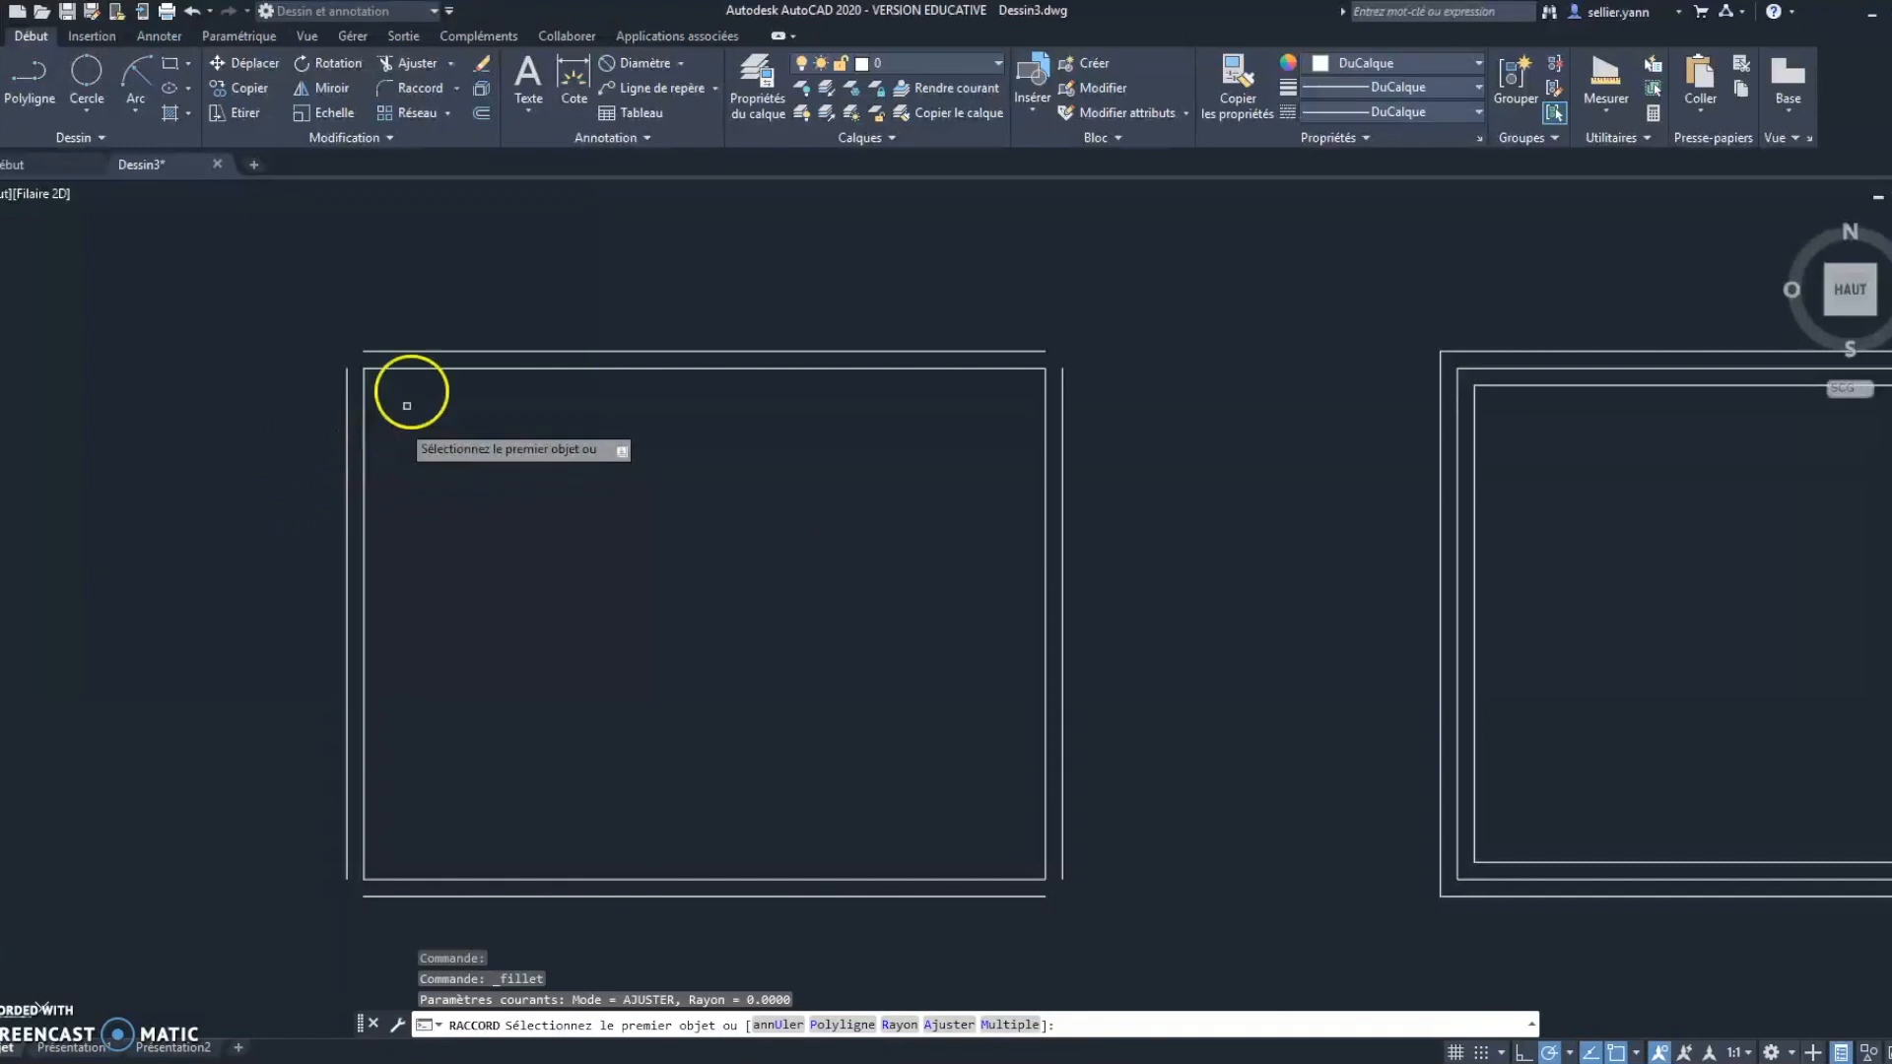
{"action": "left_click", "coordinate": [405, 351]}
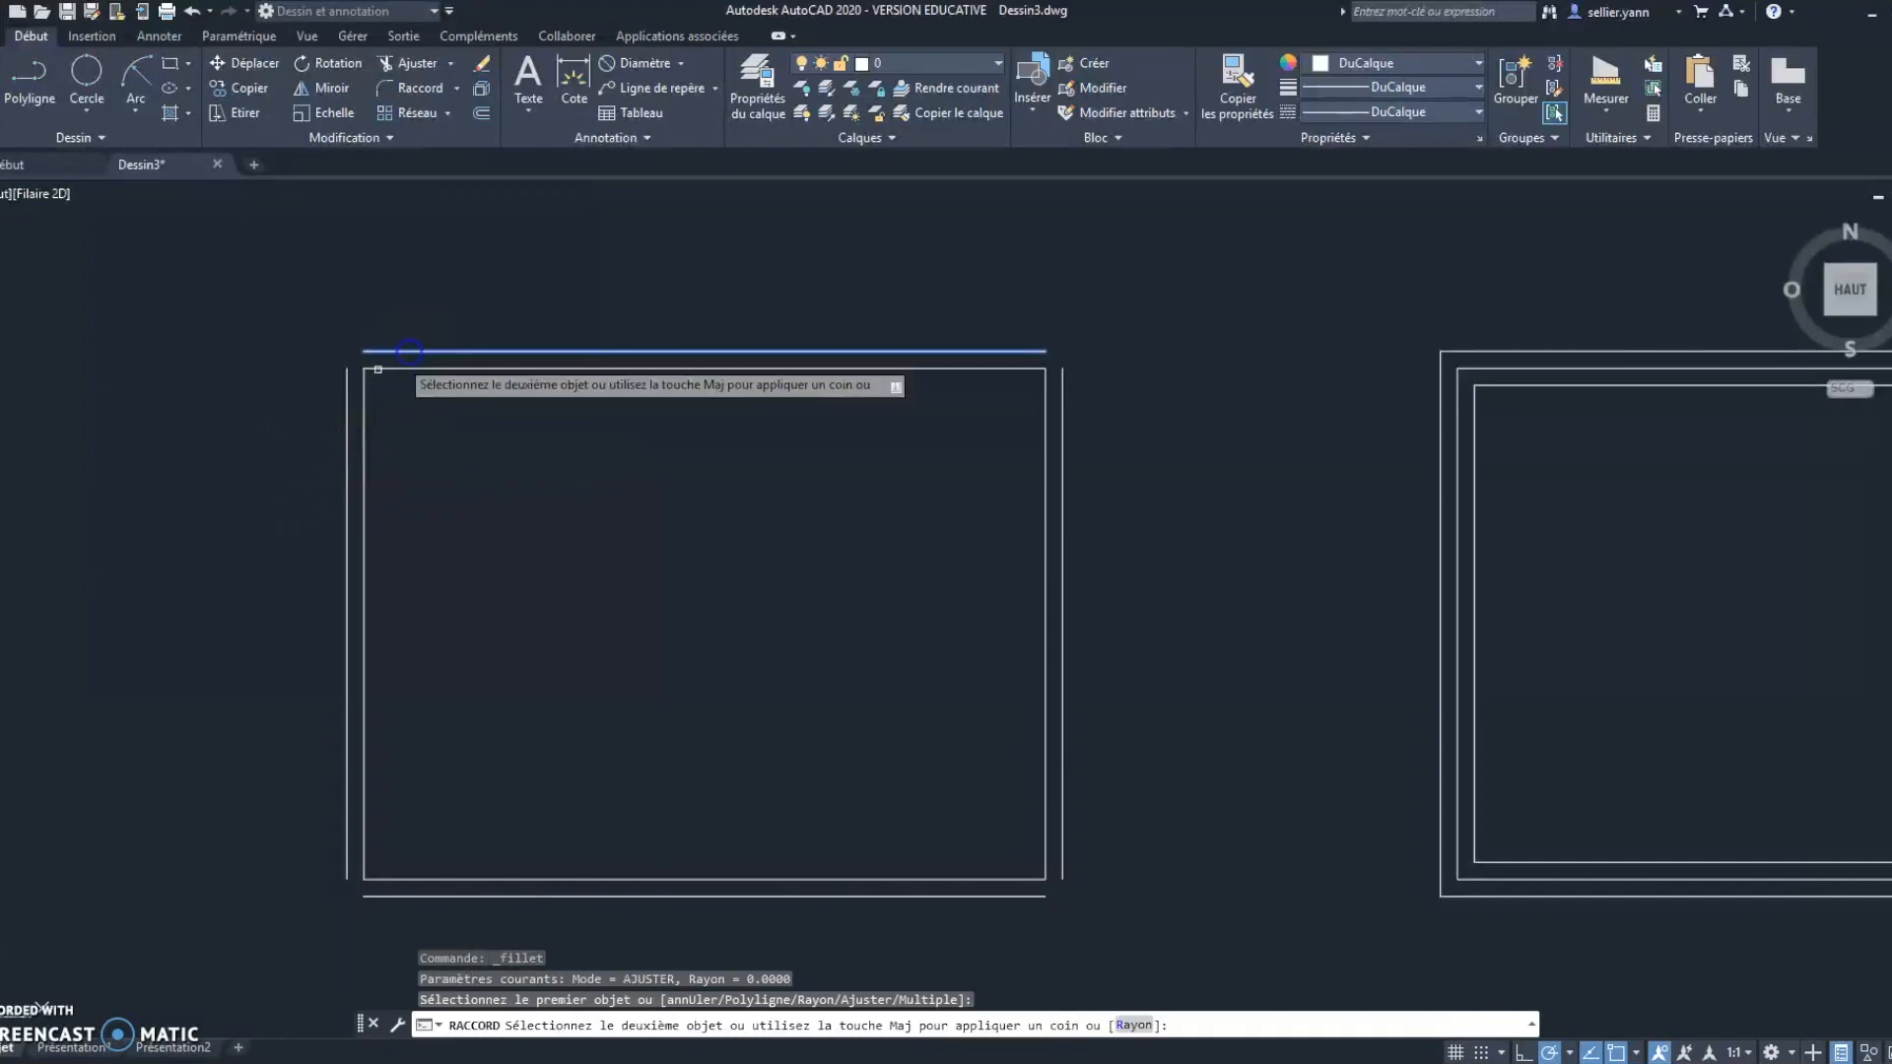
{"action": "left_click", "coordinate": [345, 422]}
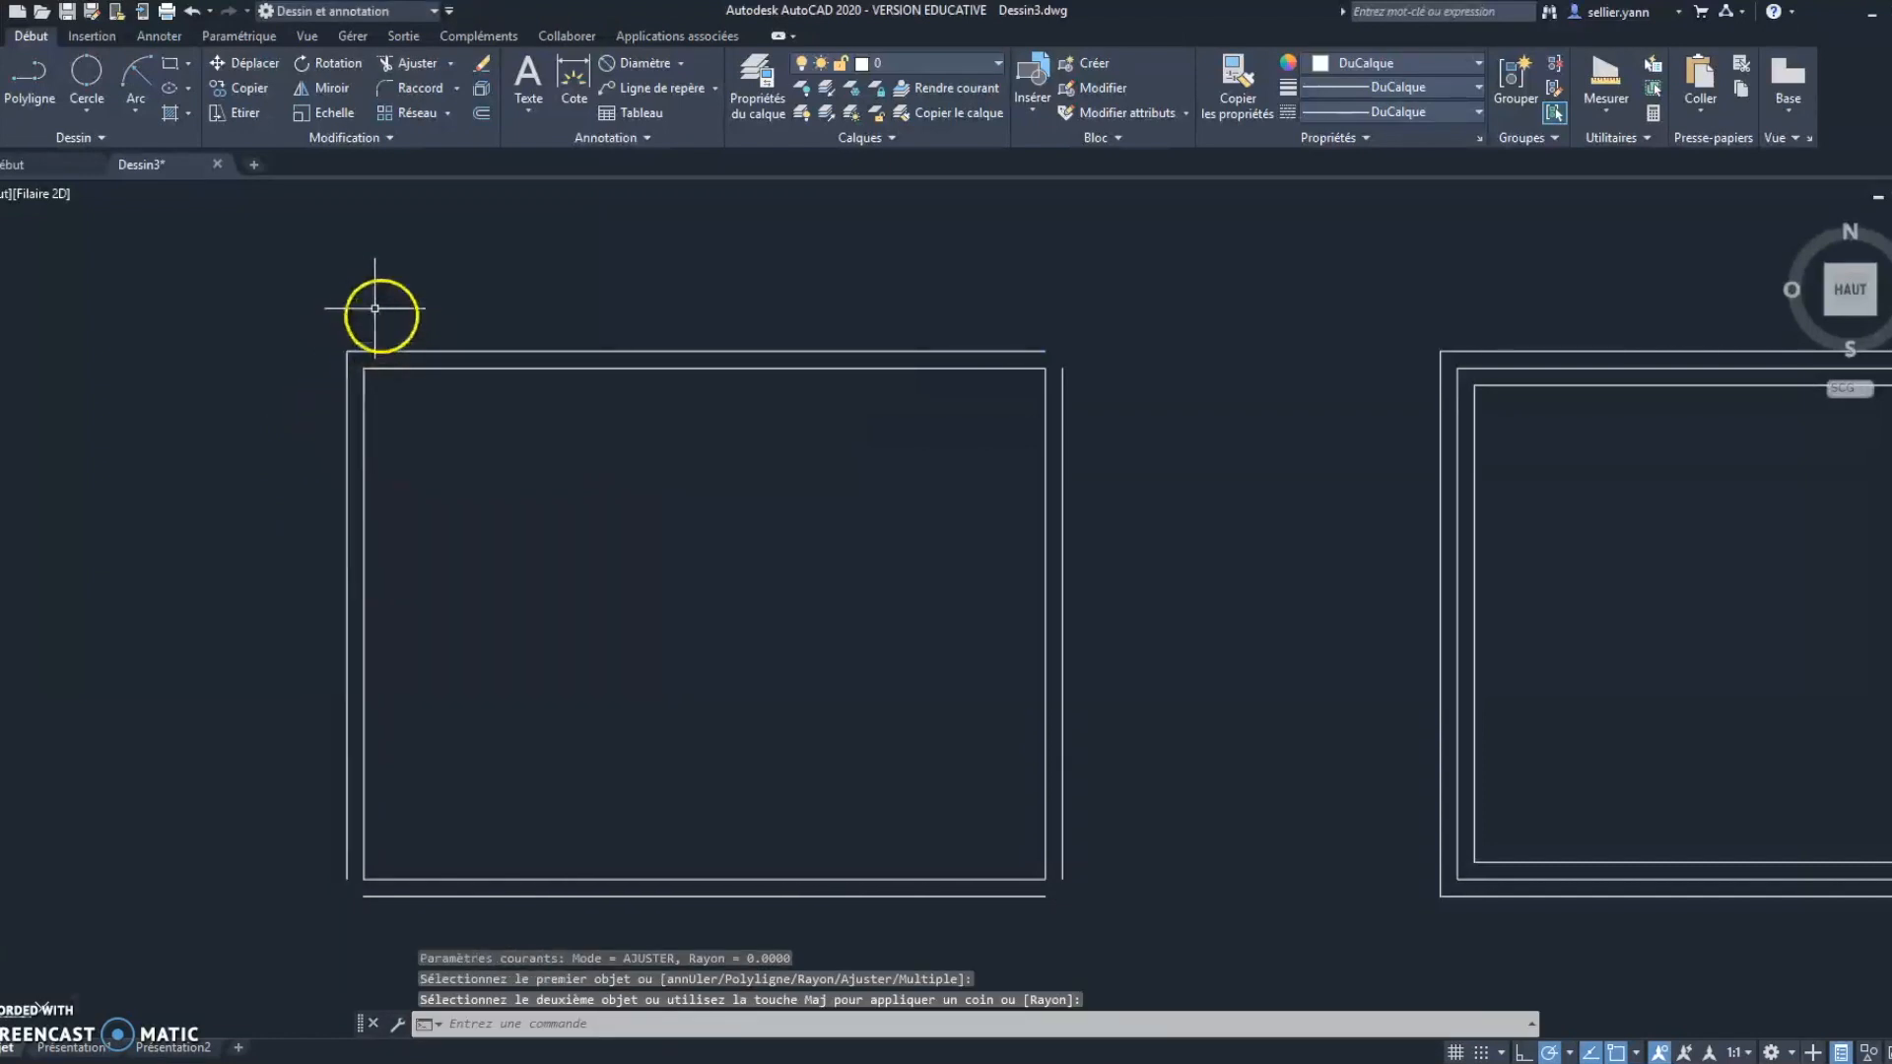
- Join the first rectangle's outer top and right offset lines at the upper-right corner with Blend Curves
{"action": "left_click", "coordinate": [455, 88]}
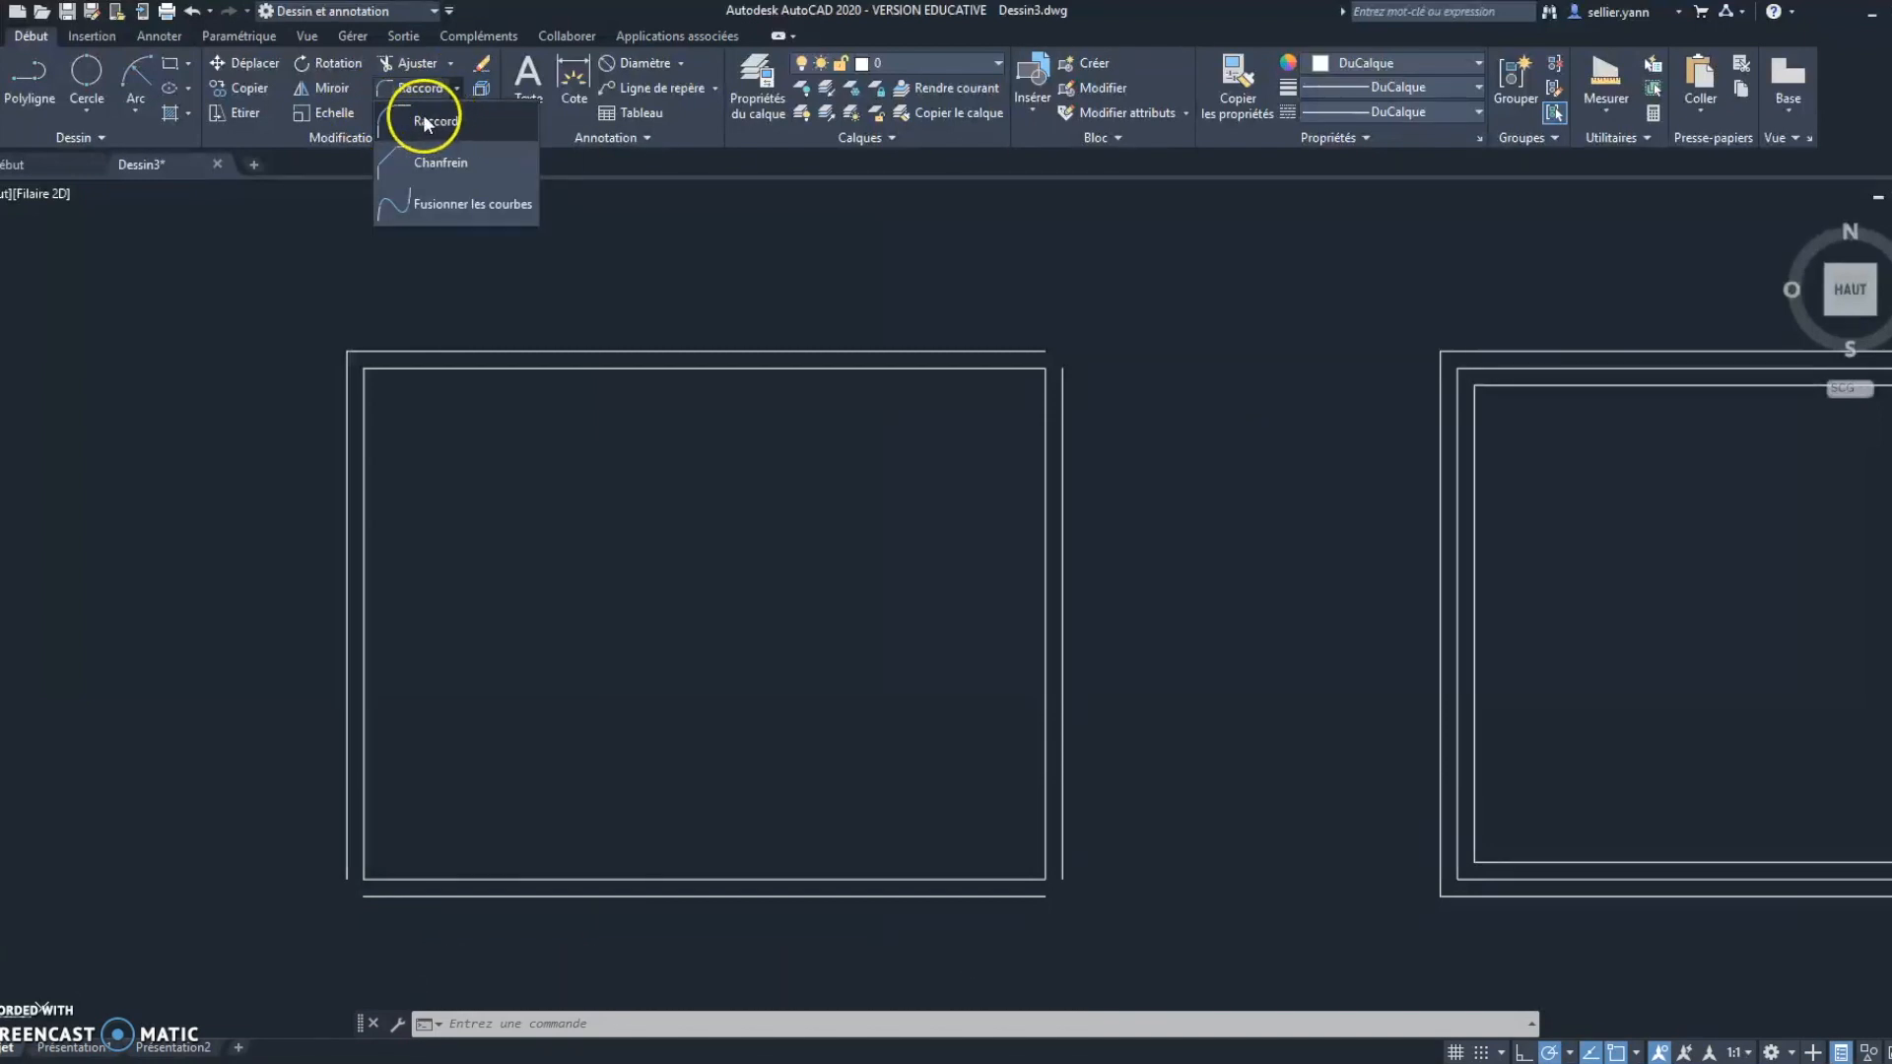
{"action": "left_click", "coordinate": [461, 203]}
{"action": "left_click", "coordinate": [990, 351]}
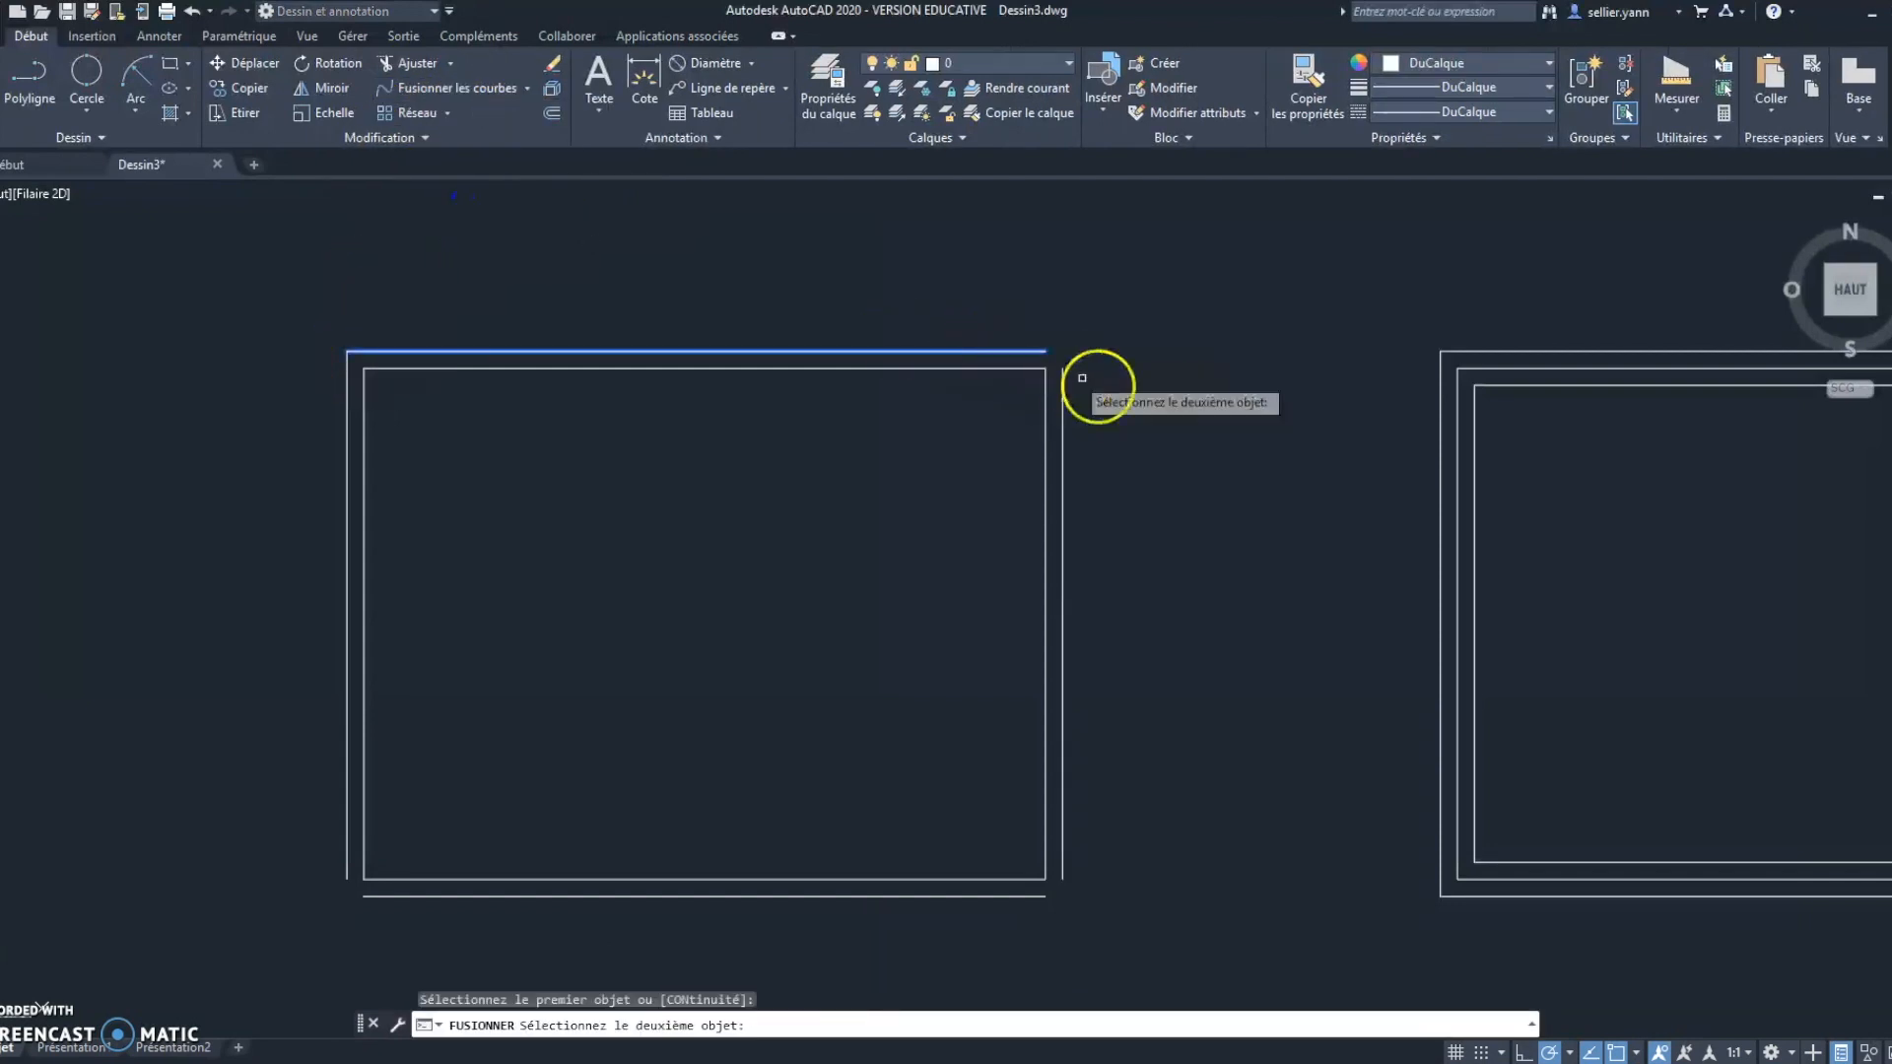
{"action": "left_click", "coordinate": [1061, 394]}
{"action": "scroll", "coordinate": [1059, 378], "scroll_direction": "up", "scroll_amount": 3}
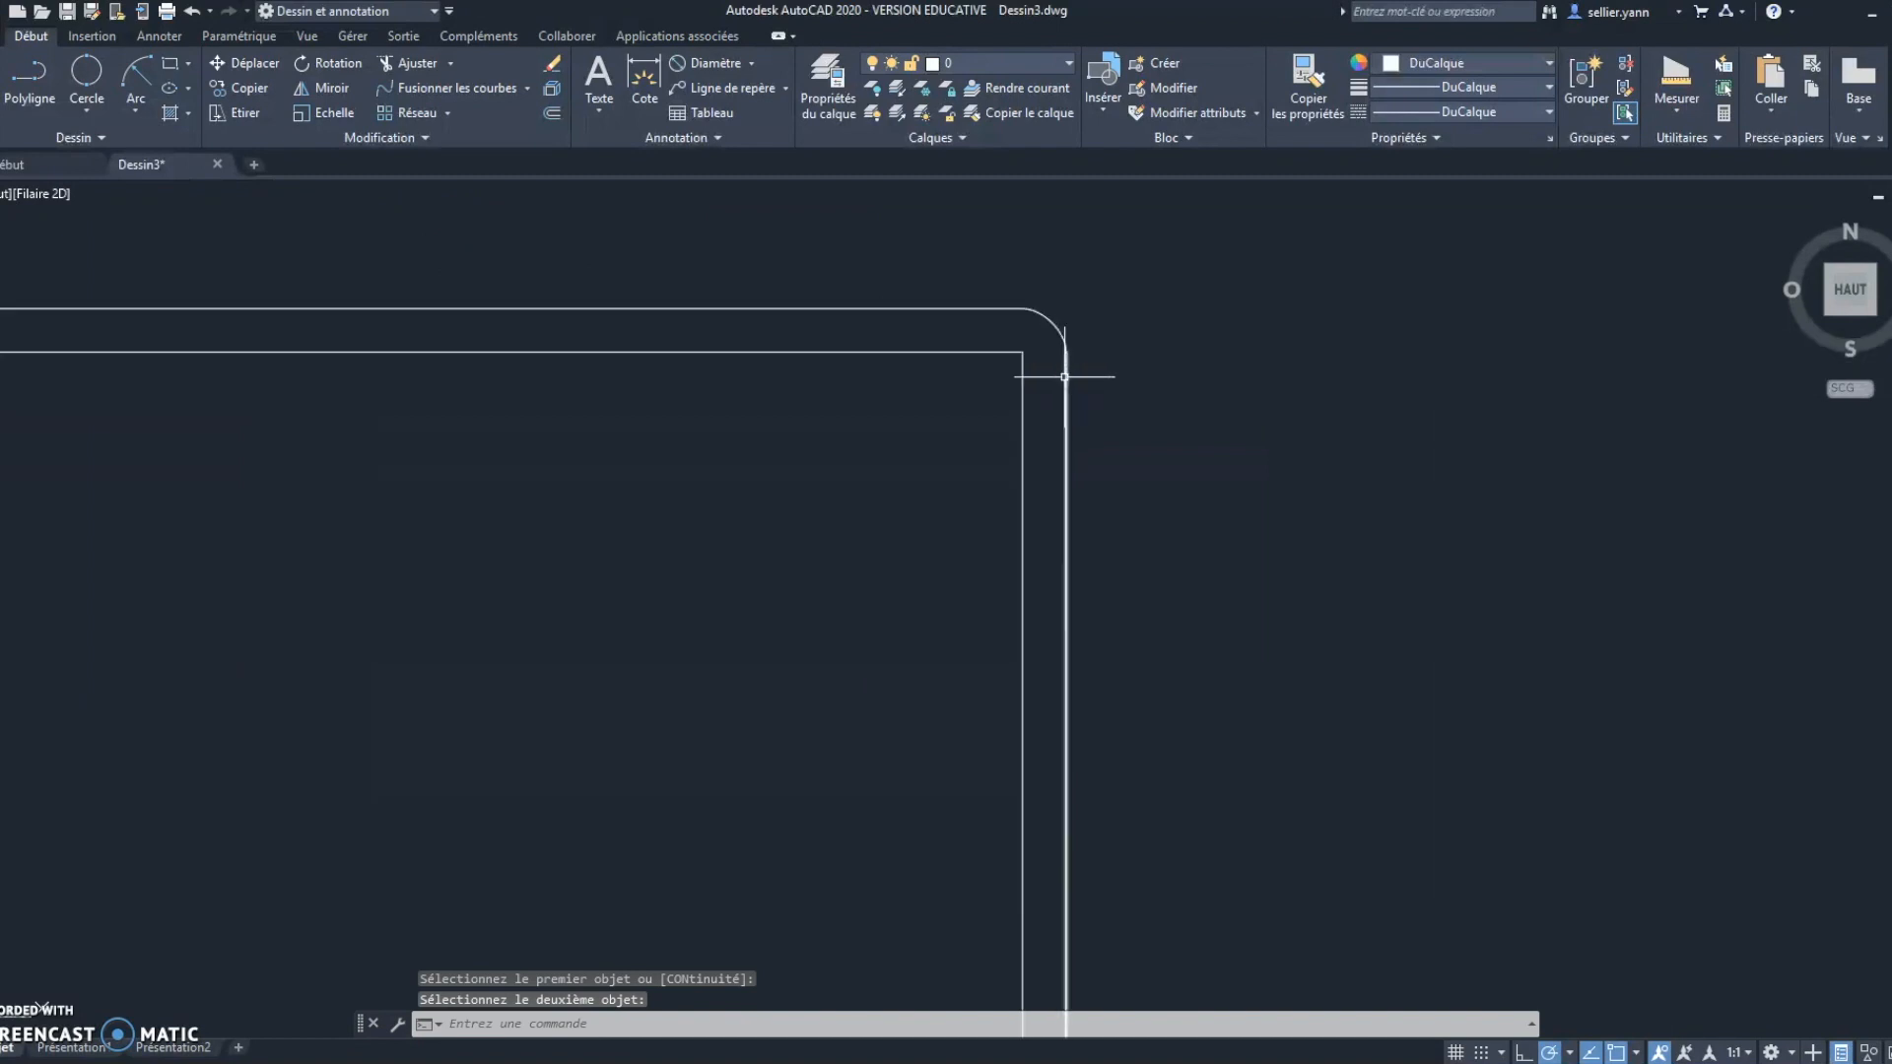
- Join the first rectangle's outer left and bottom offset lines into a sharp lower-left corner with Chamfer
{"action": "scroll", "coordinate": [1064, 376], "scroll_direction": "down", "scroll_amount": 3}
{"action": "scroll", "coordinate": [764, 486], "scroll_direction": "up", "scroll_amount": 1}
{"action": "scroll", "coordinate": [730, 502], "scroll_direction": "down", "scroll_amount": 2}
{"action": "scroll", "coordinate": [730, 503], "scroll_direction": "up", "scroll_amount": 4}
{"action": "scroll", "coordinate": [625, 502], "scroll_direction": "up", "scroll_amount": 2}
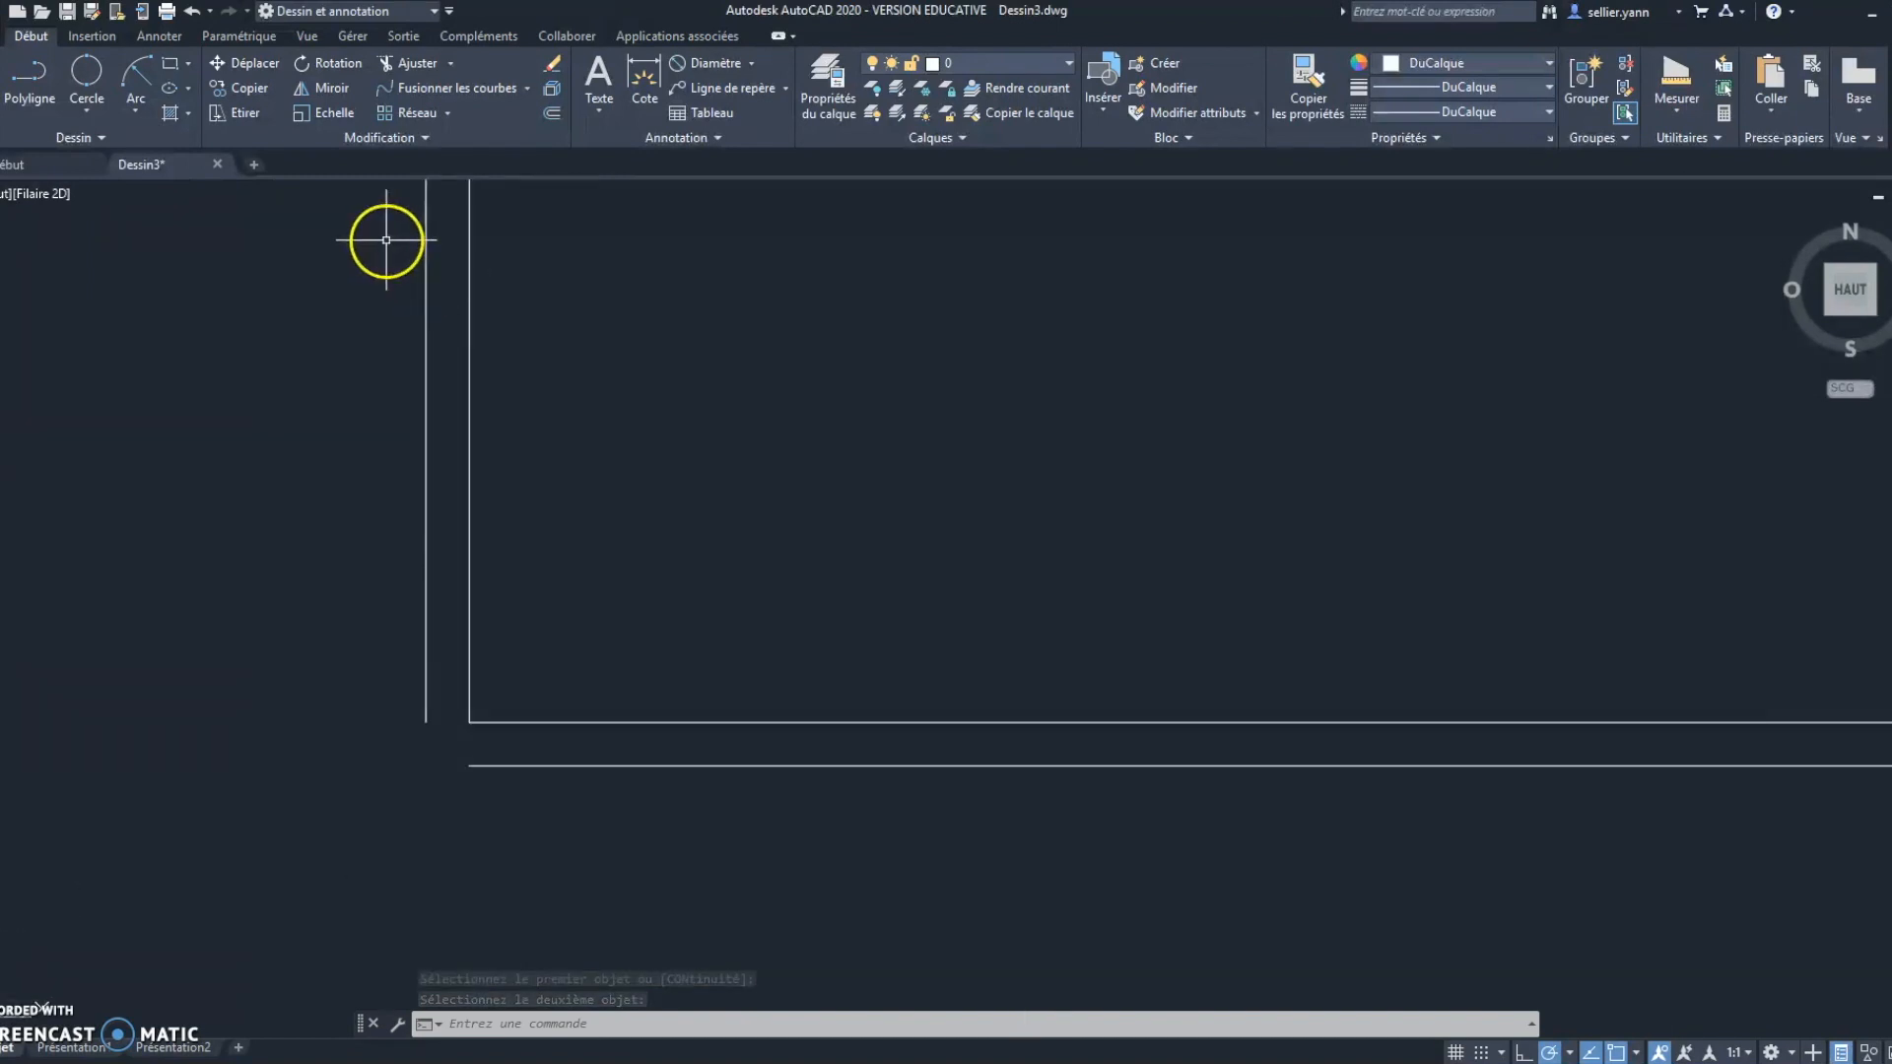
{"action": "left_click", "coordinate": [526, 87]}
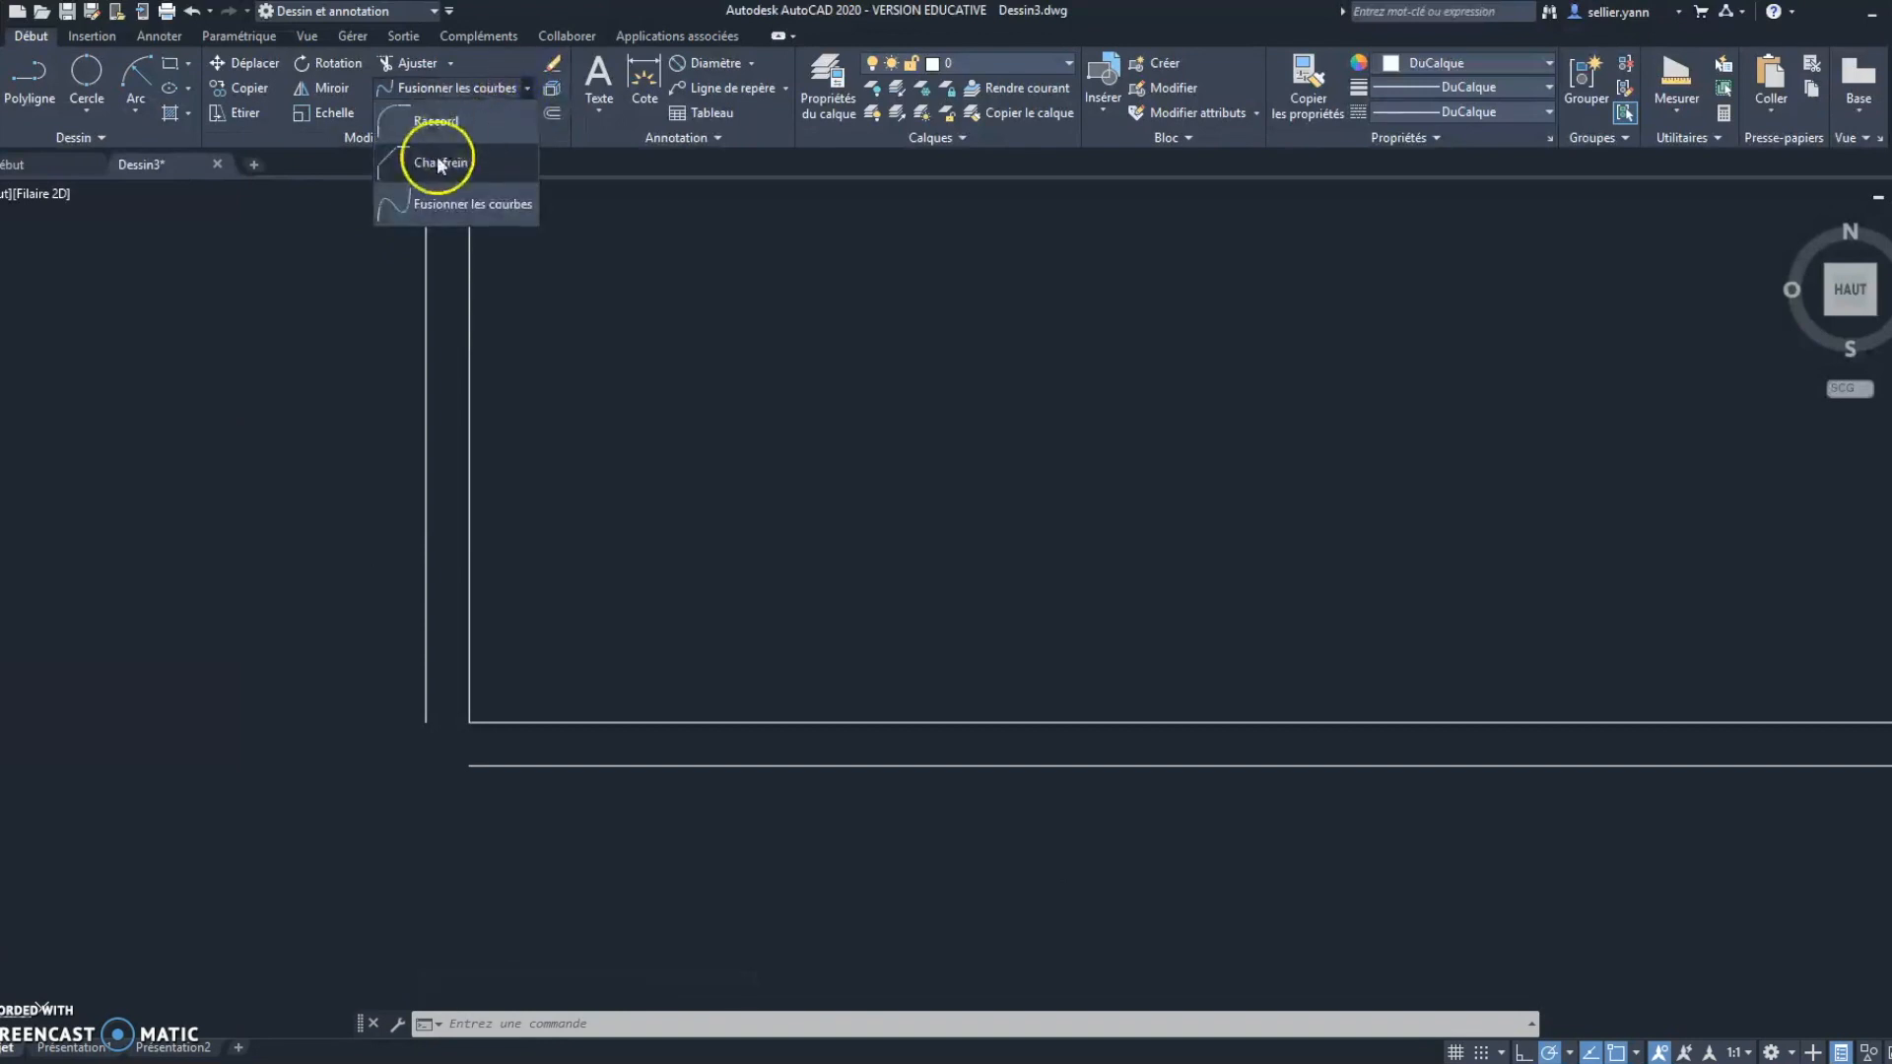
{"action": "left_click", "coordinate": [438, 163]}
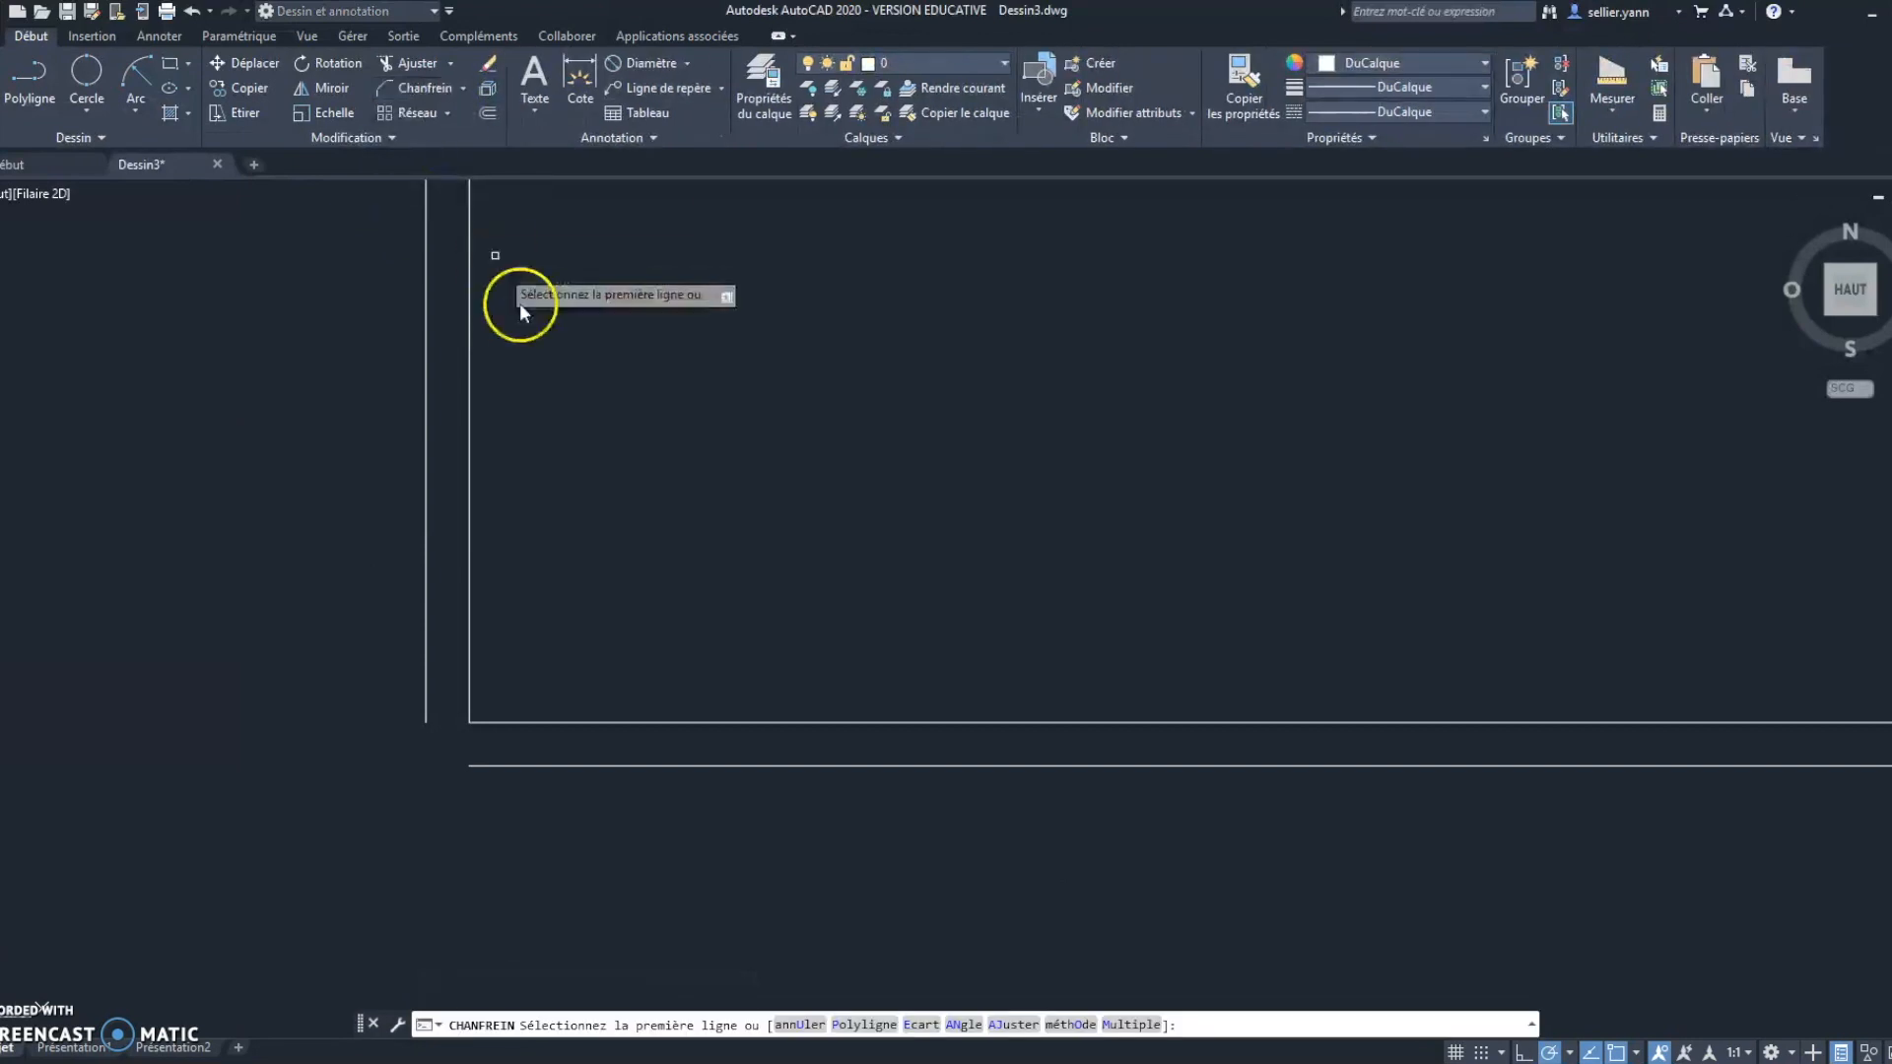
{"action": "left_click", "coordinate": [426, 532]}
{"action": "left_click", "coordinate": [523, 765]}
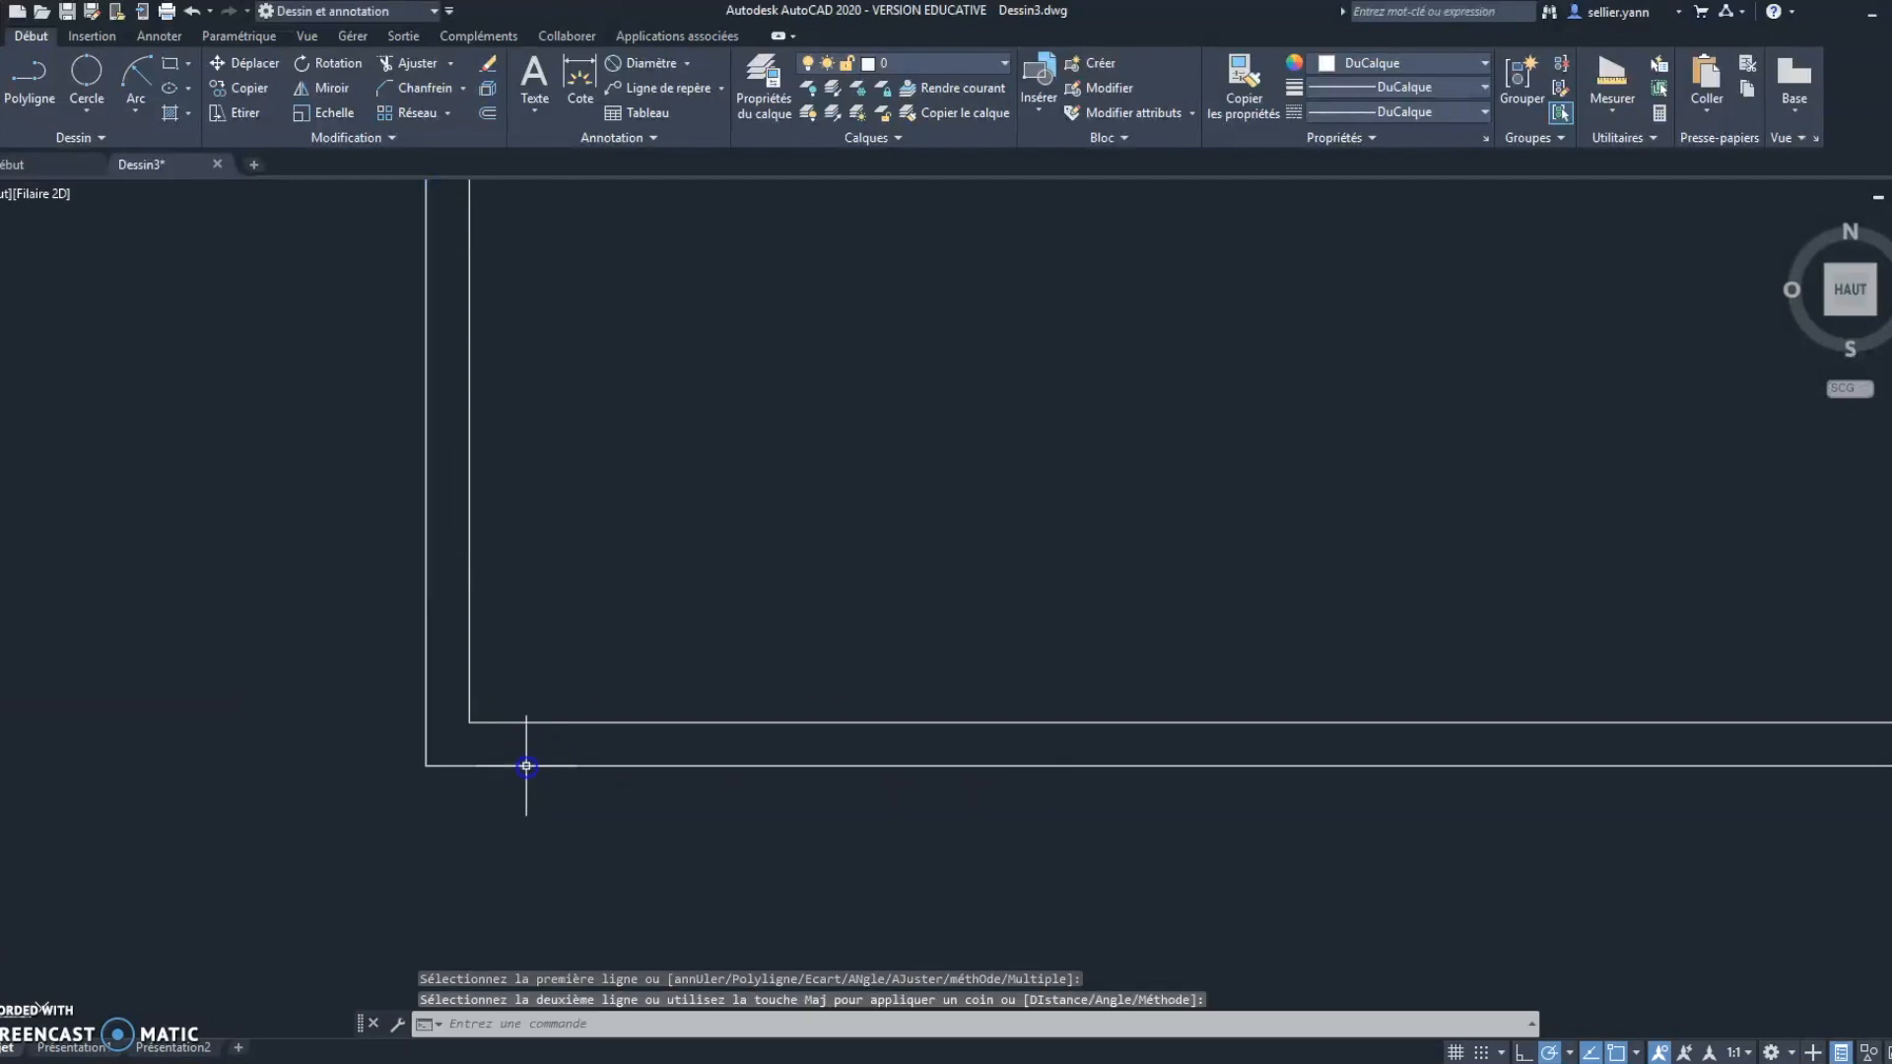
{"action": "scroll", "coordinate": [714, 418], "scroll_direction": "down", "scroll_amount": 2}
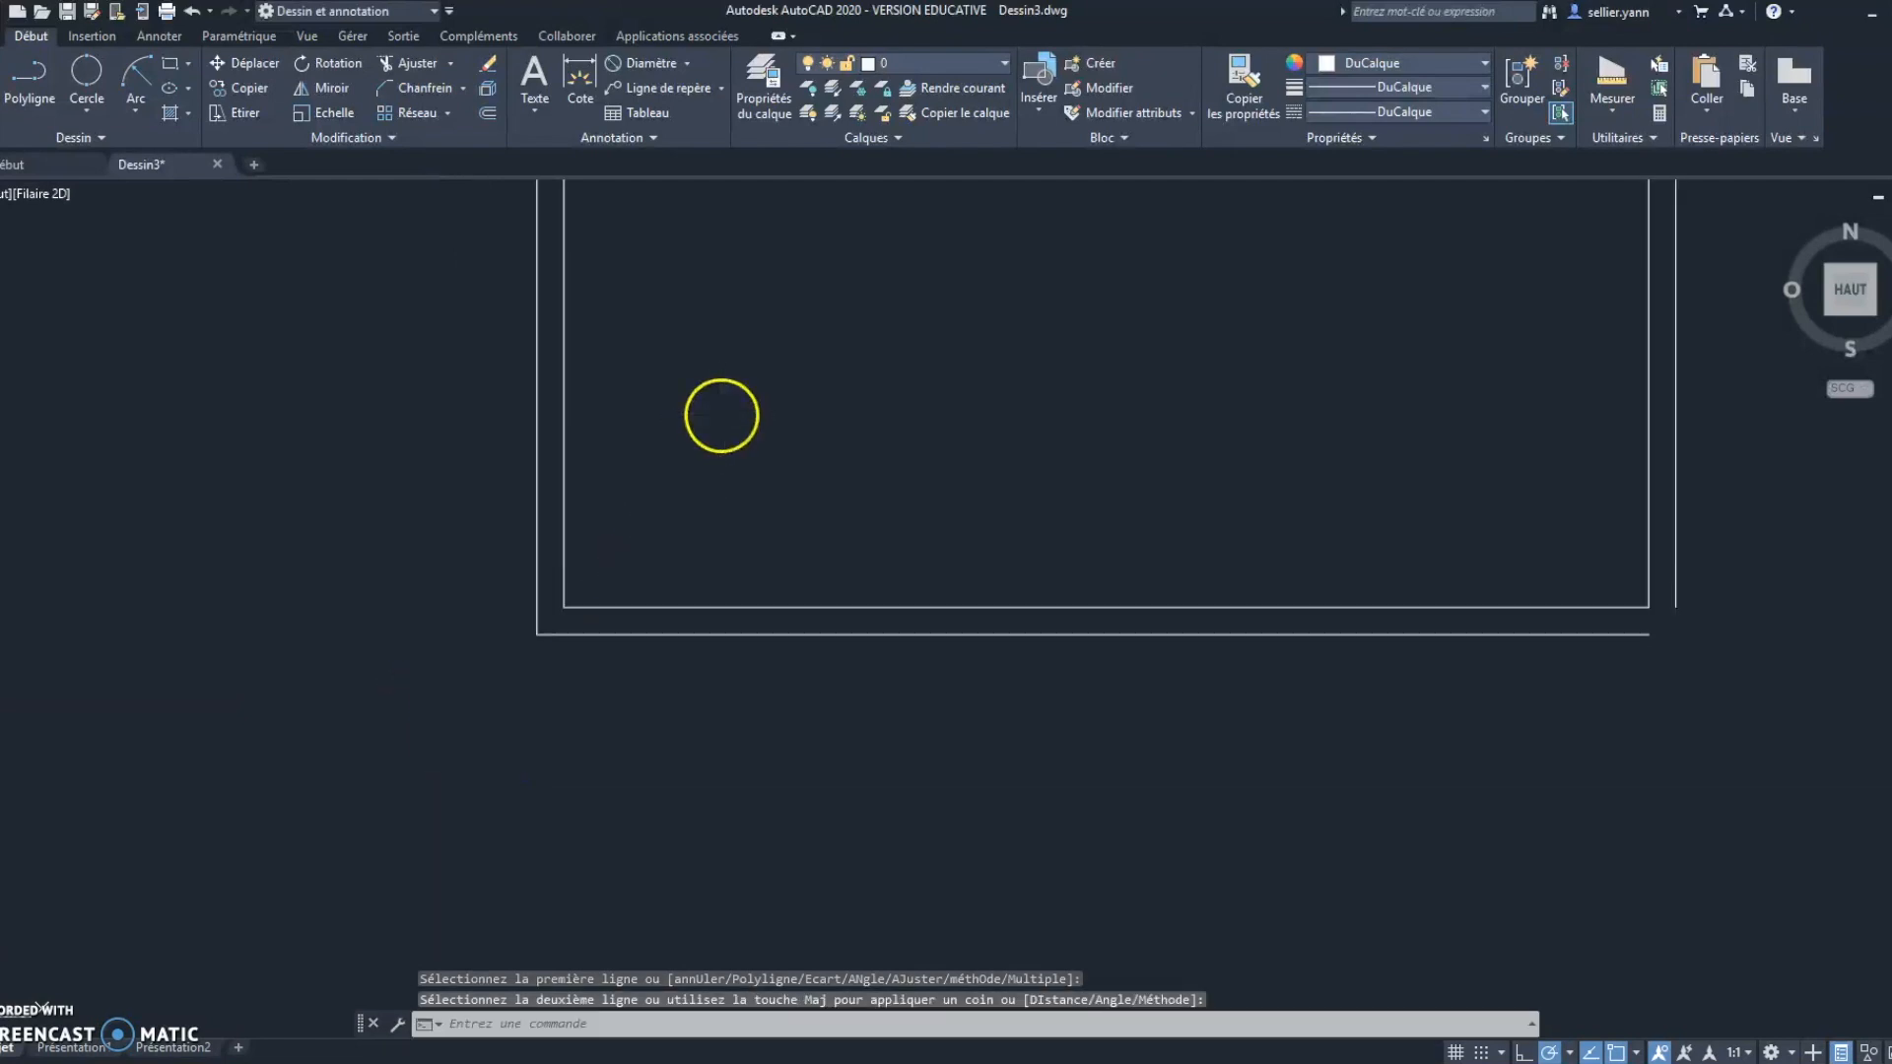
{"action": "middle_click_drag", "start_coordinate": [1166, 384], "coordinate": [807, 647]}
{"action": "scroll", "coordinate": [811, 641], "scroll_direction": "down", "scroll_amount": 2}
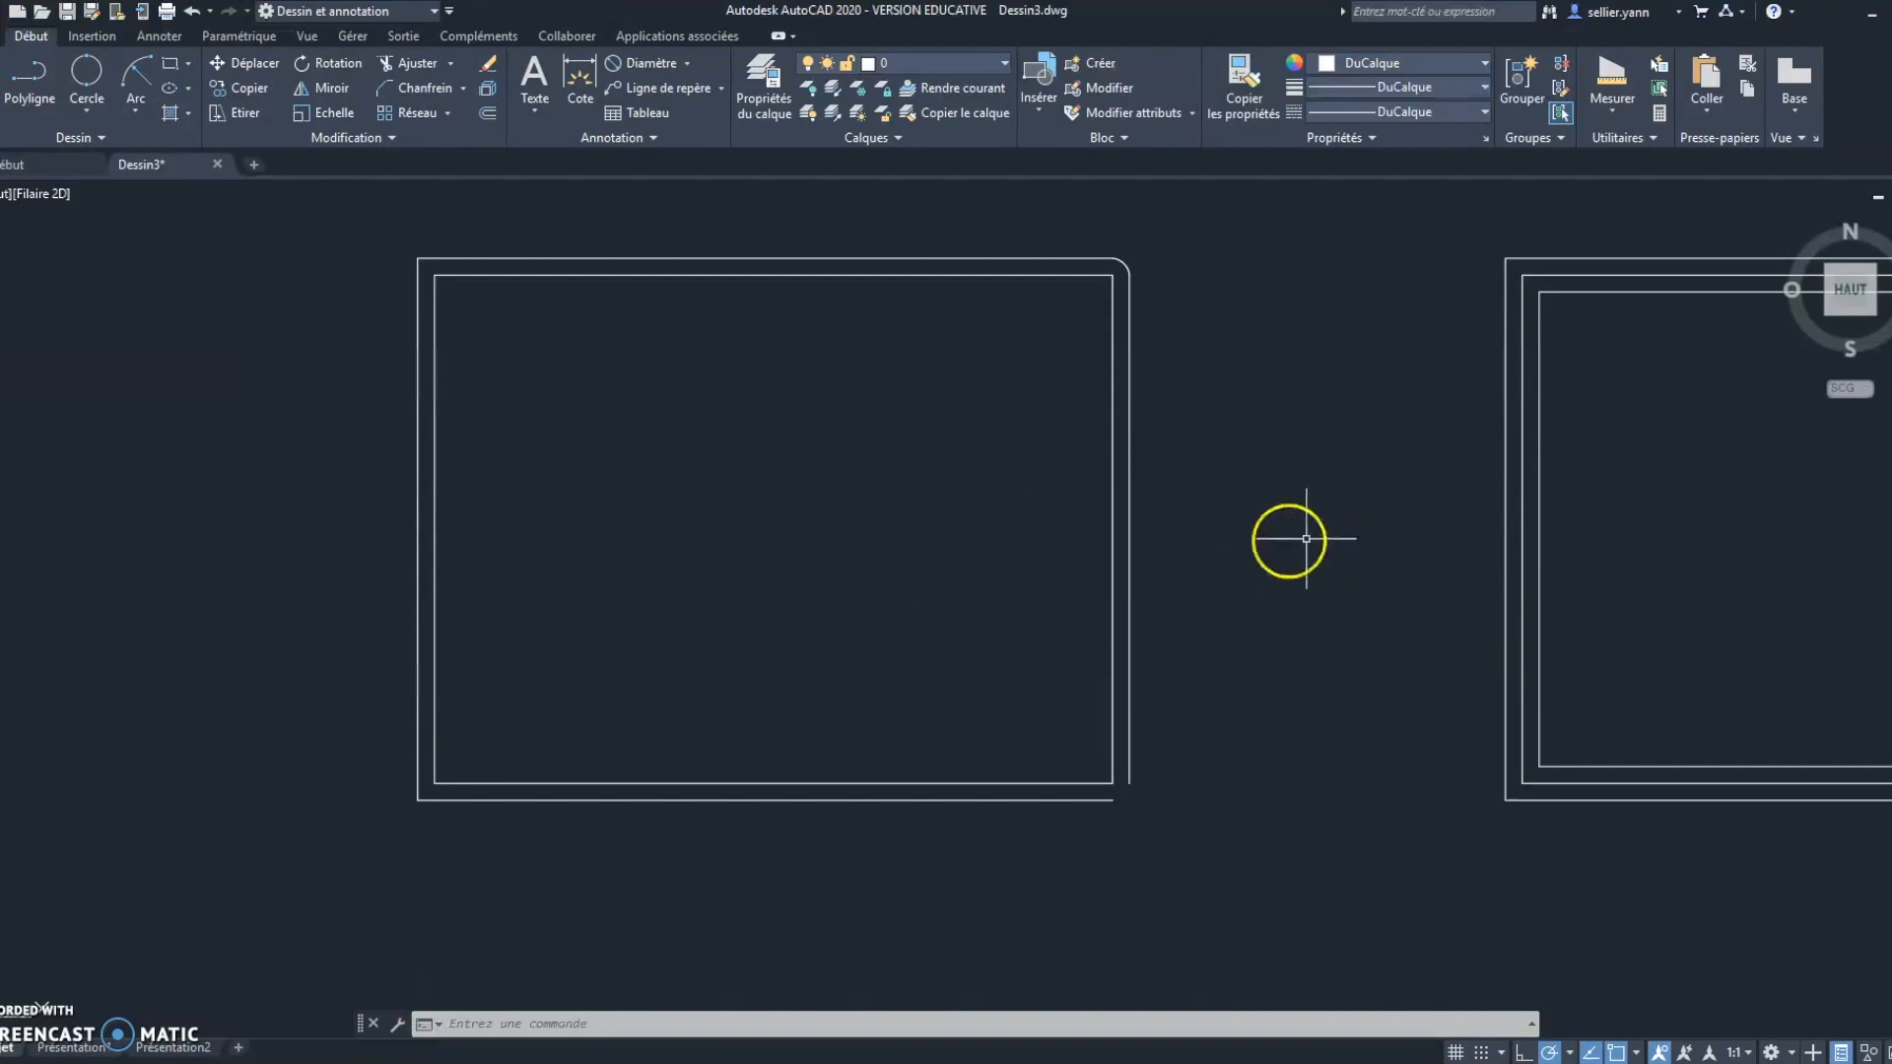
{"action": "mouse_move", "coordinate": [1103, 545]}
{"action": "middle_mouse_down"}
{"action": "mouse_move", "coordinate": [988, 536]}
{"action": "mouse_move", "coordinate": [757, 568]}
{"action": "middle_mouse_up"}
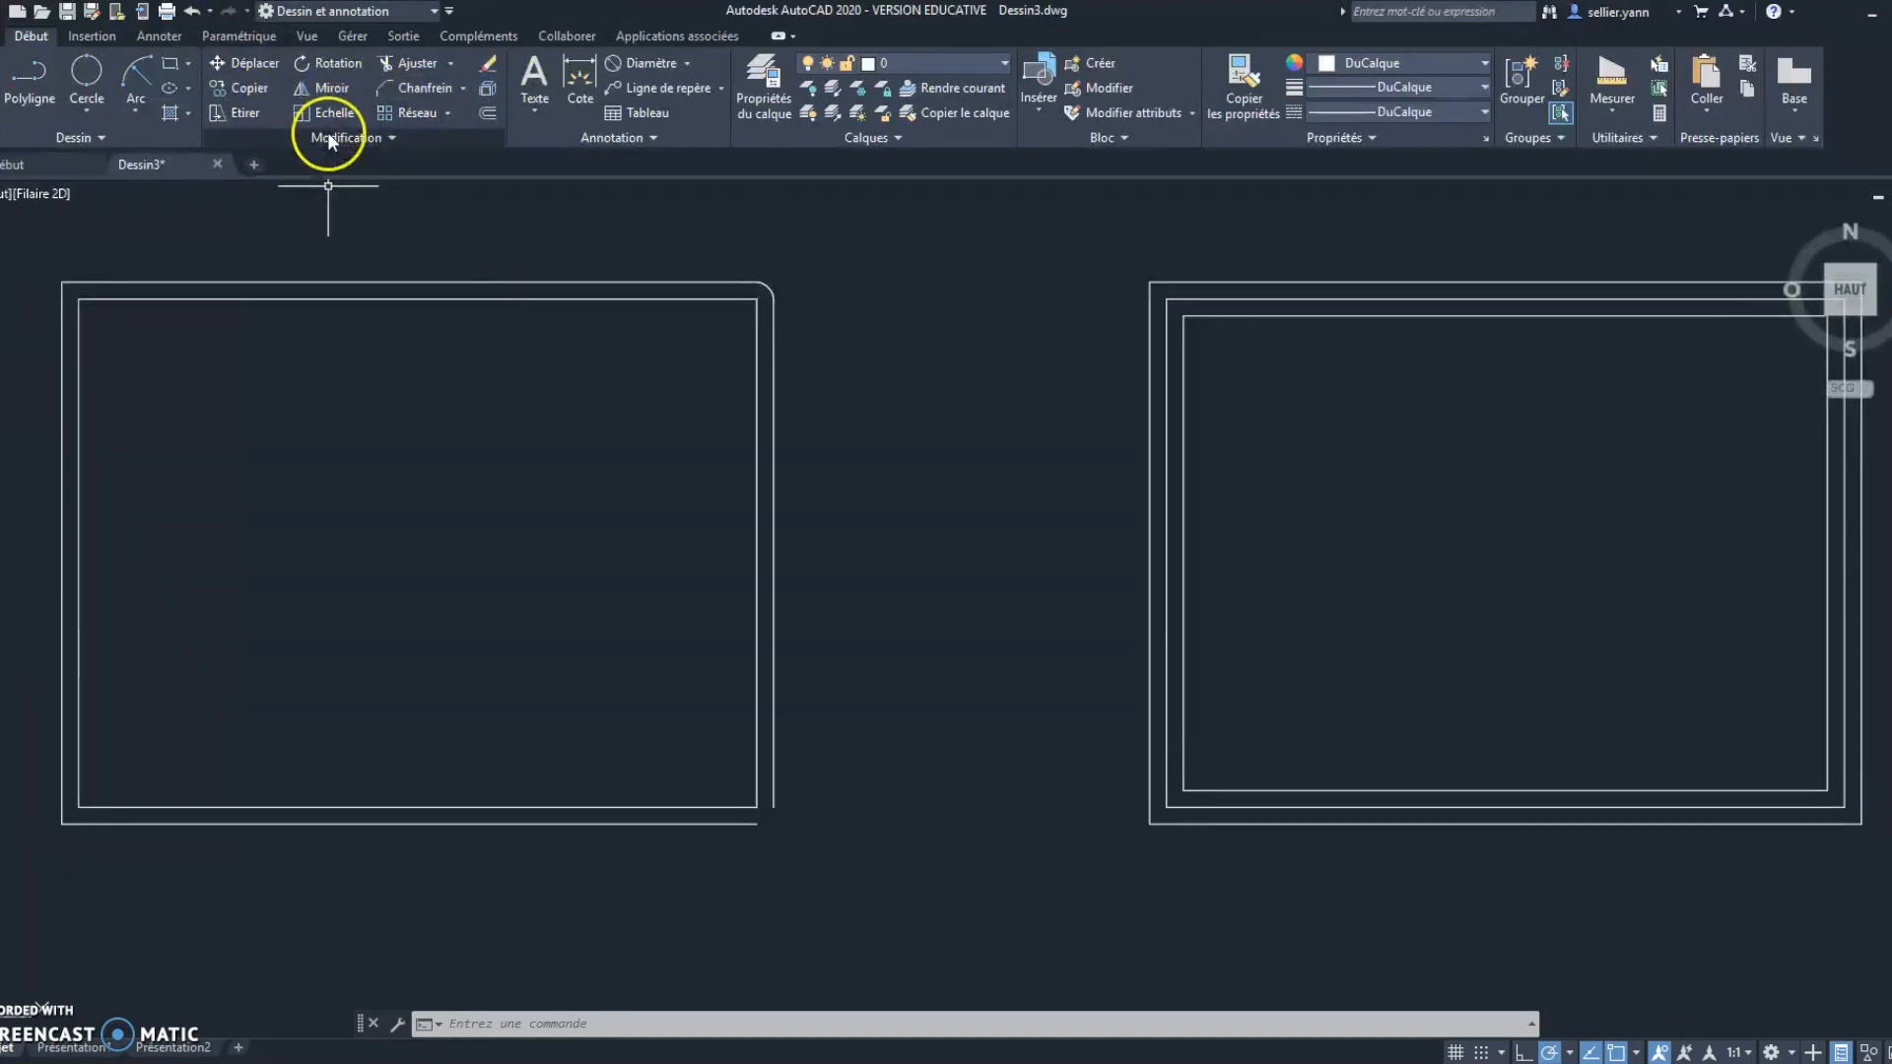
{"action": "left_click", "coordinate": [464, 87]}
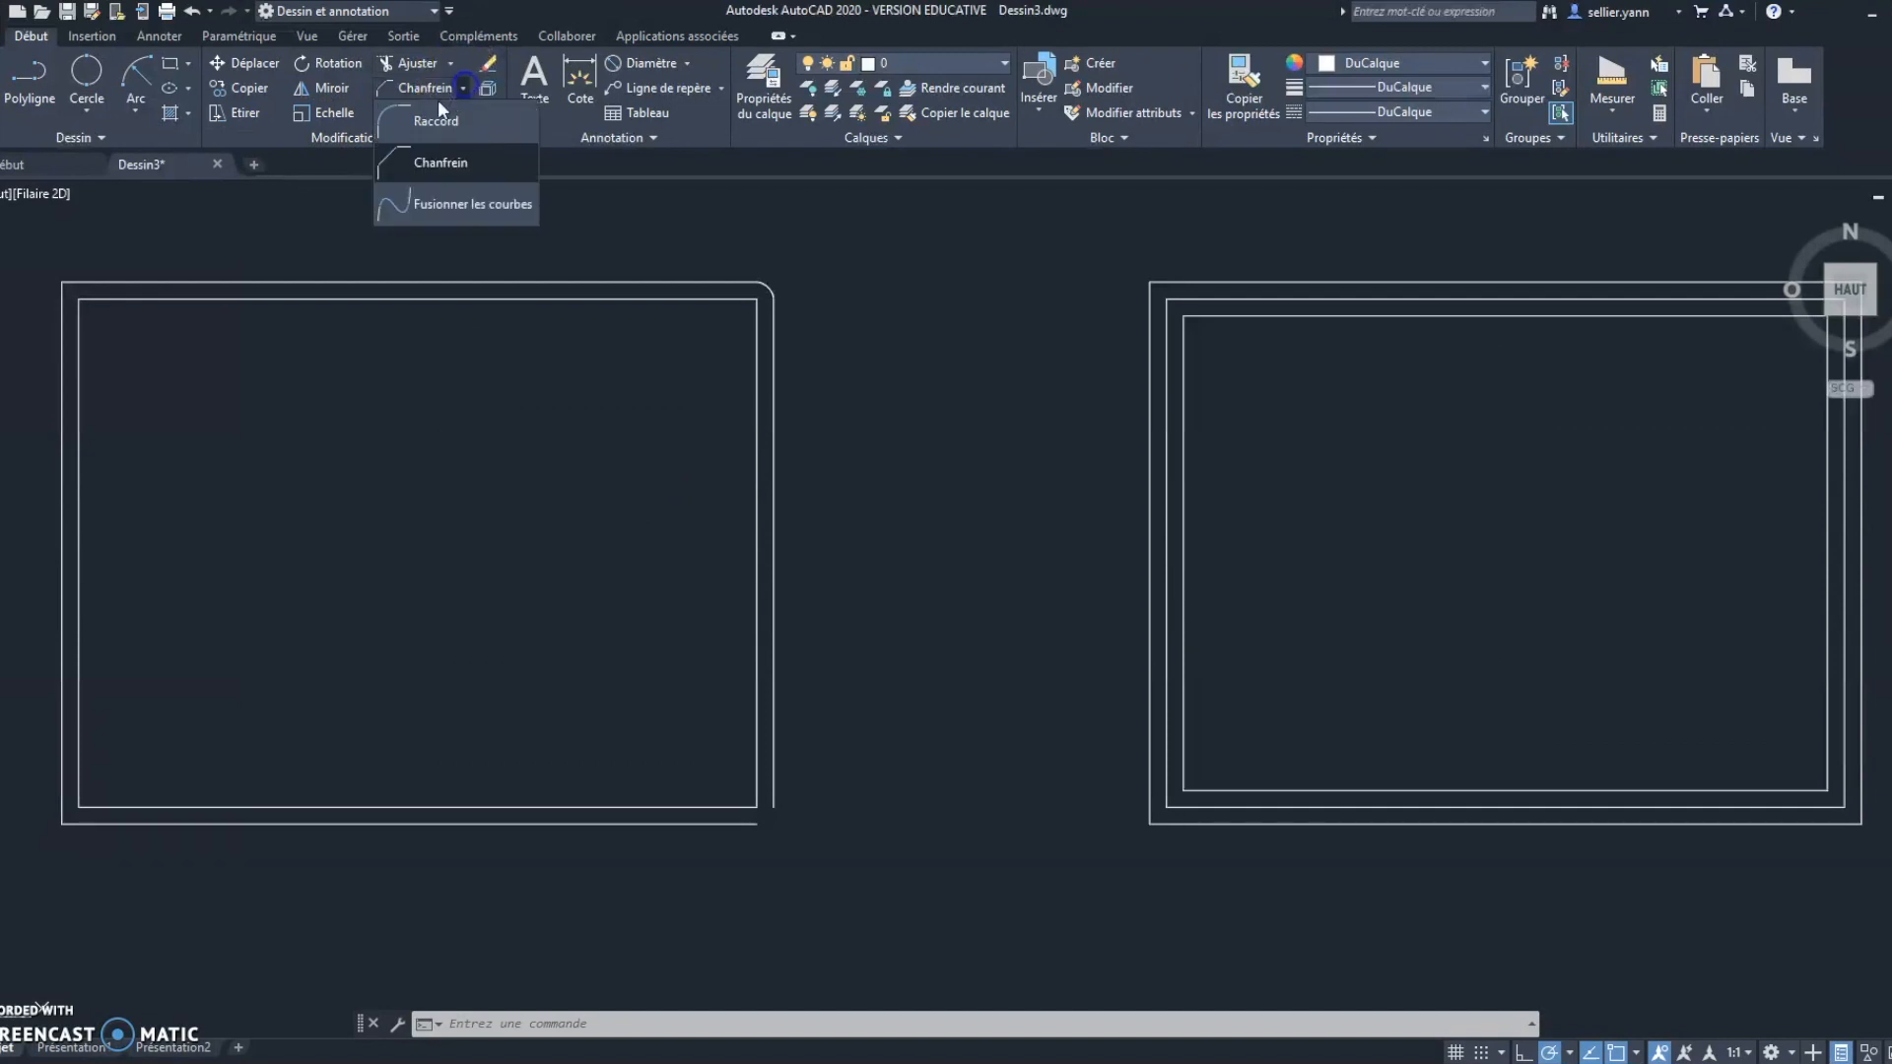
{"action": "left_click", "coordinate": [430, 119]}
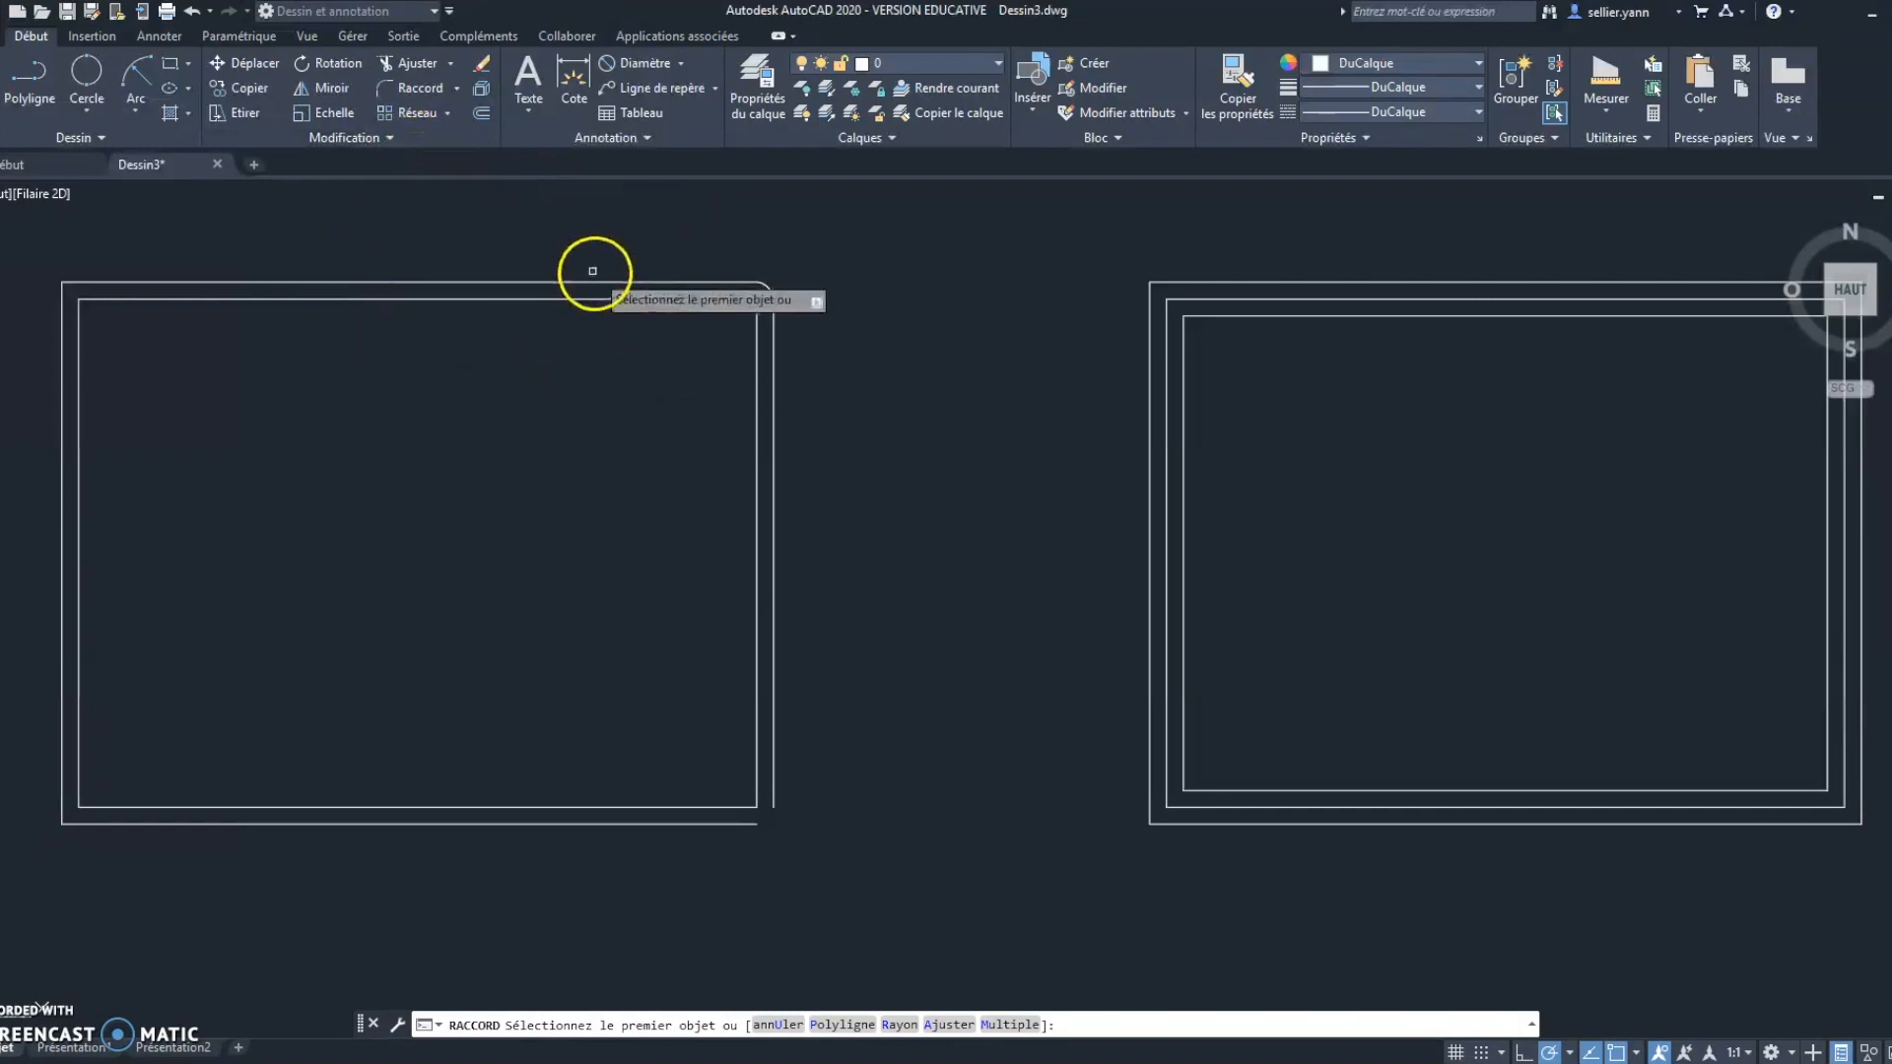
{"action": "key", "text": "Escape"}
- Erase the whole first rectangle together with all of its offset lines
{"action": "left_click", "coordinate": [5, 242]}
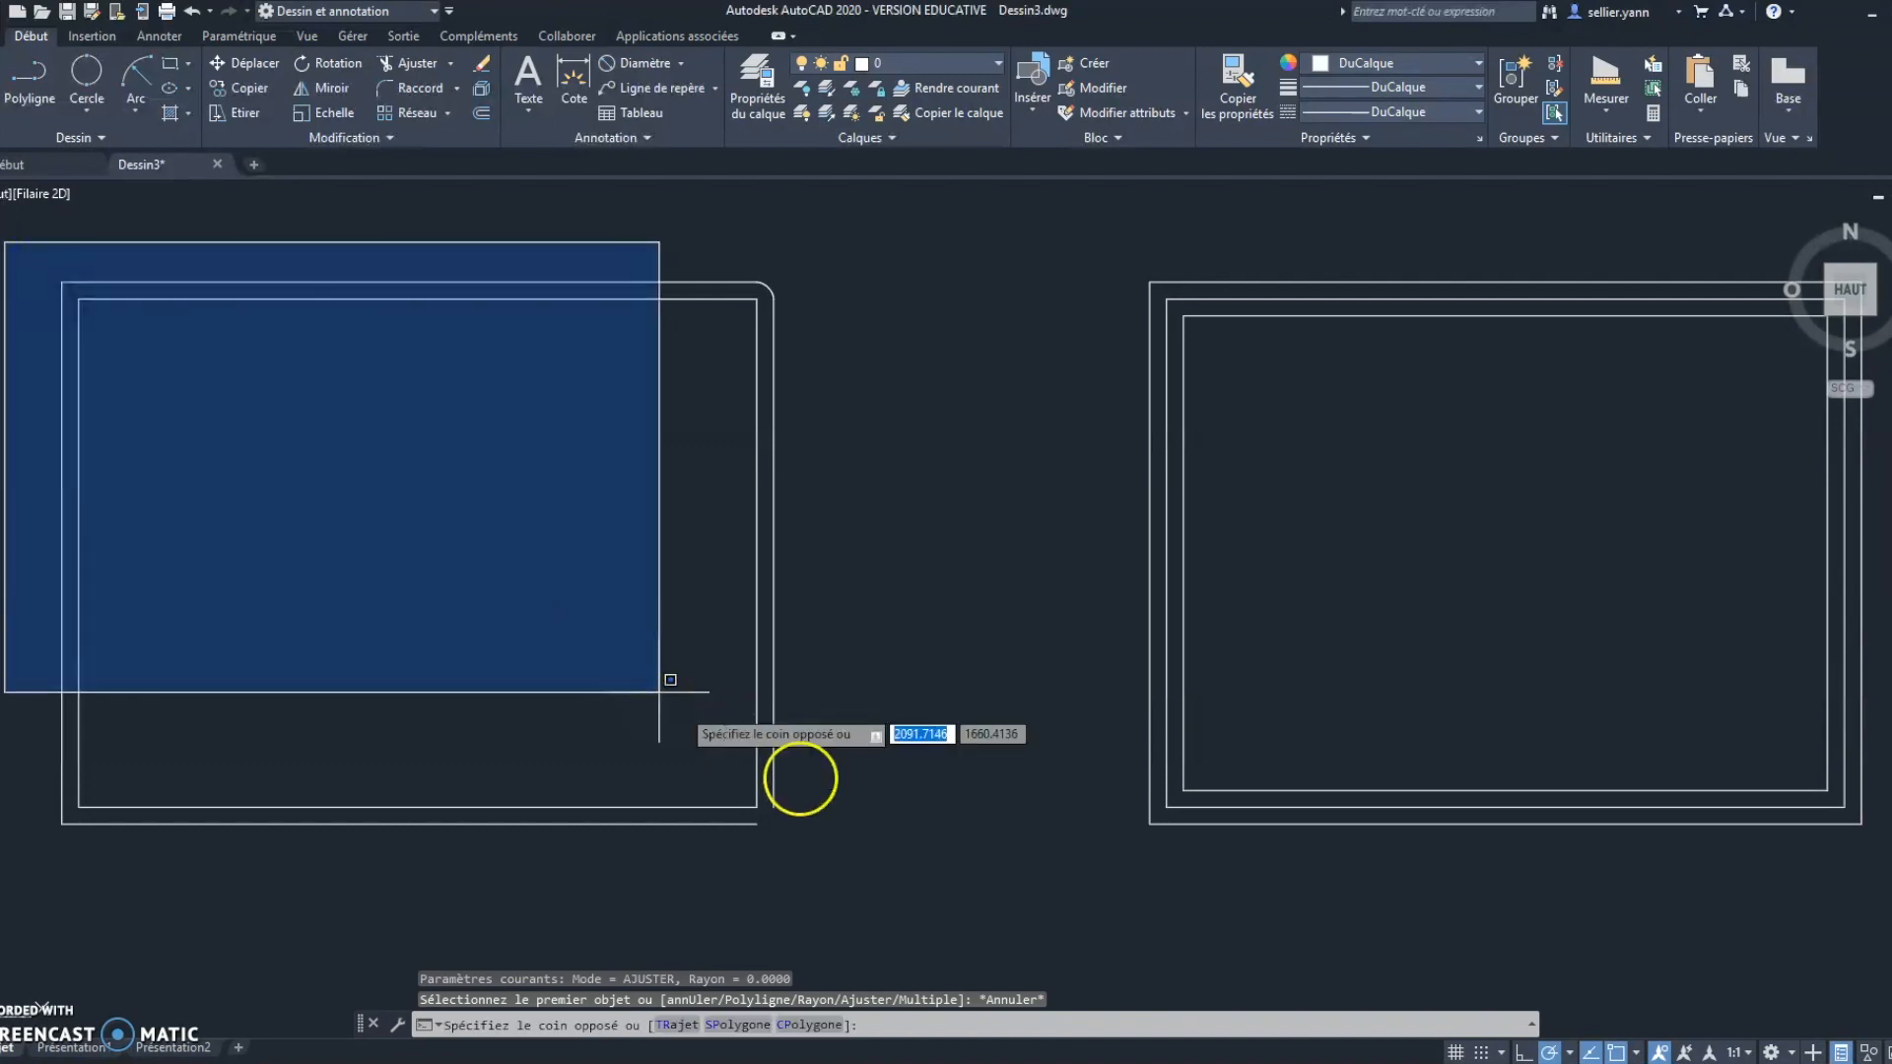
{"action": "left_click", "coordinate": [880, 866]}
{"action": "key", "text": "Delete"}
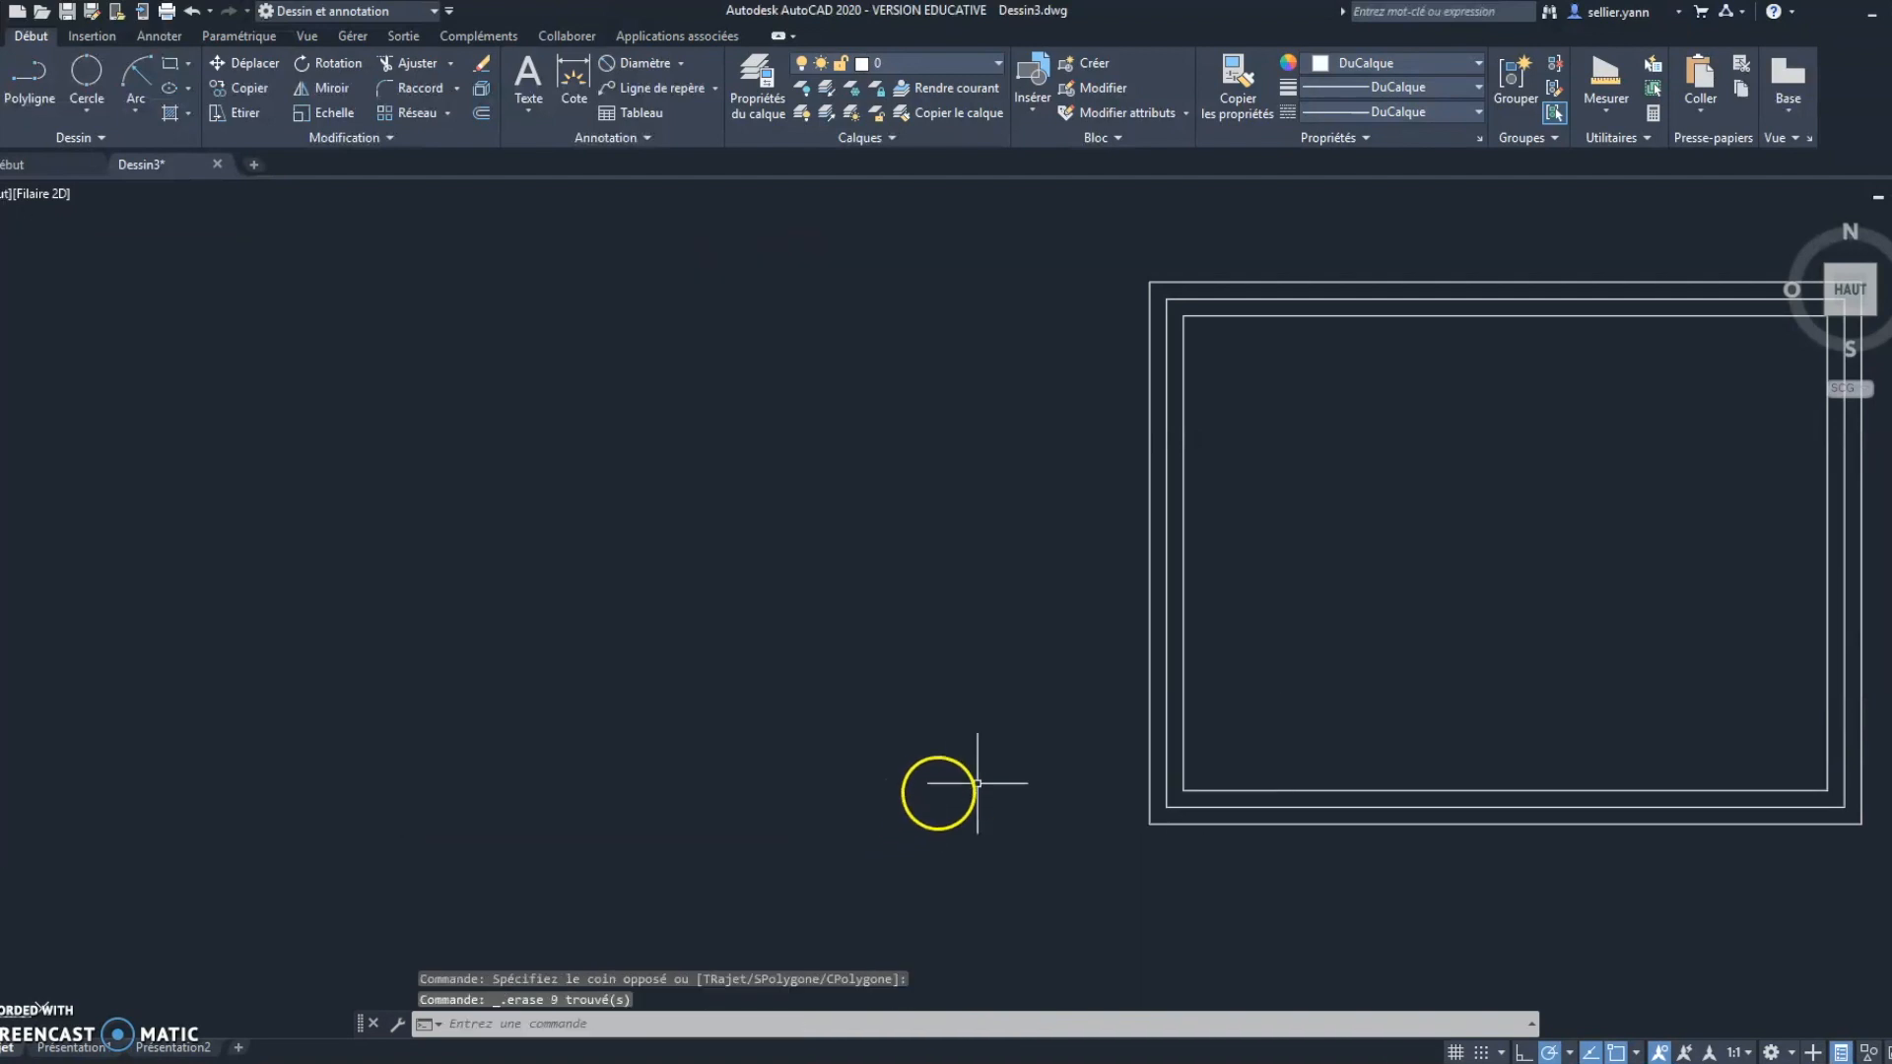
- Erase the inner and outer offset copies of the polyline rectangle, keeping only the original middle one
{"action": "middle_click_drag", "start_coordinate": [1389, 600], "coordinate": [645, 611]}
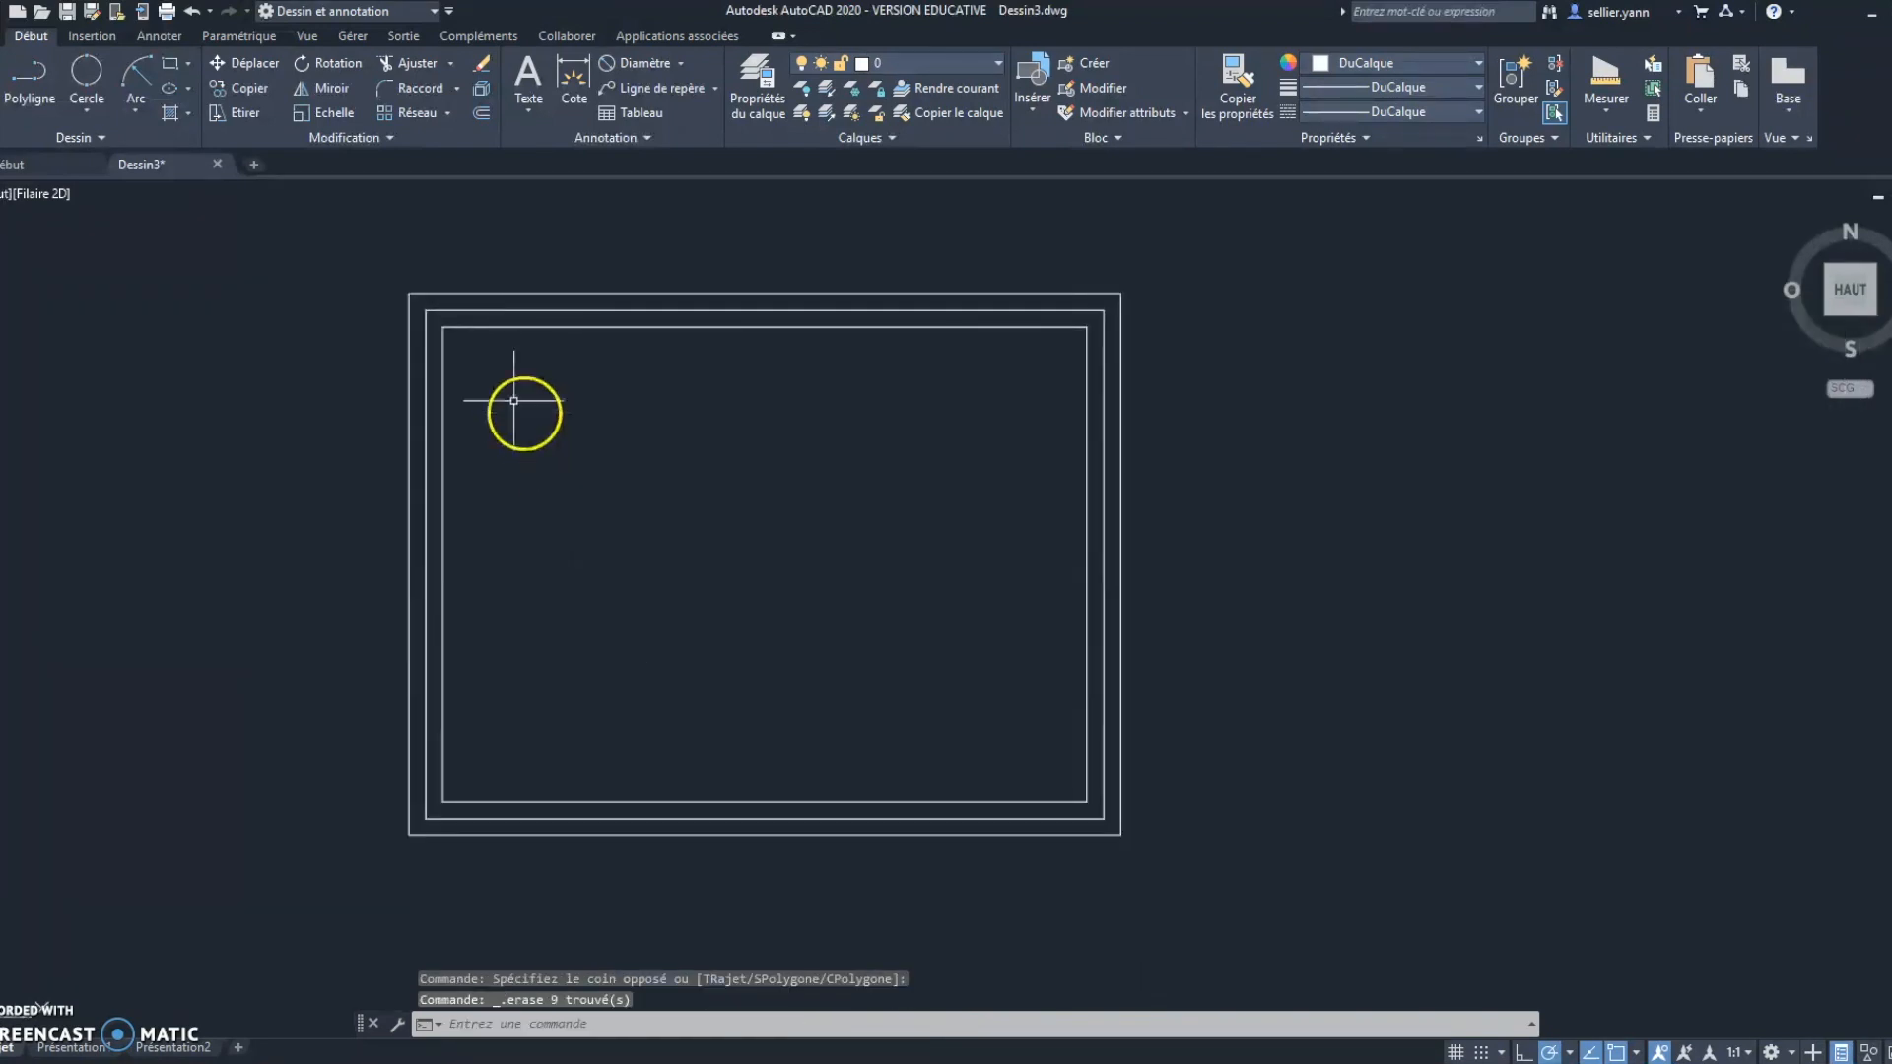
{"action": "left_click", "coordinate": [447, 347]}
{"action": "key", "text": "Delete"}
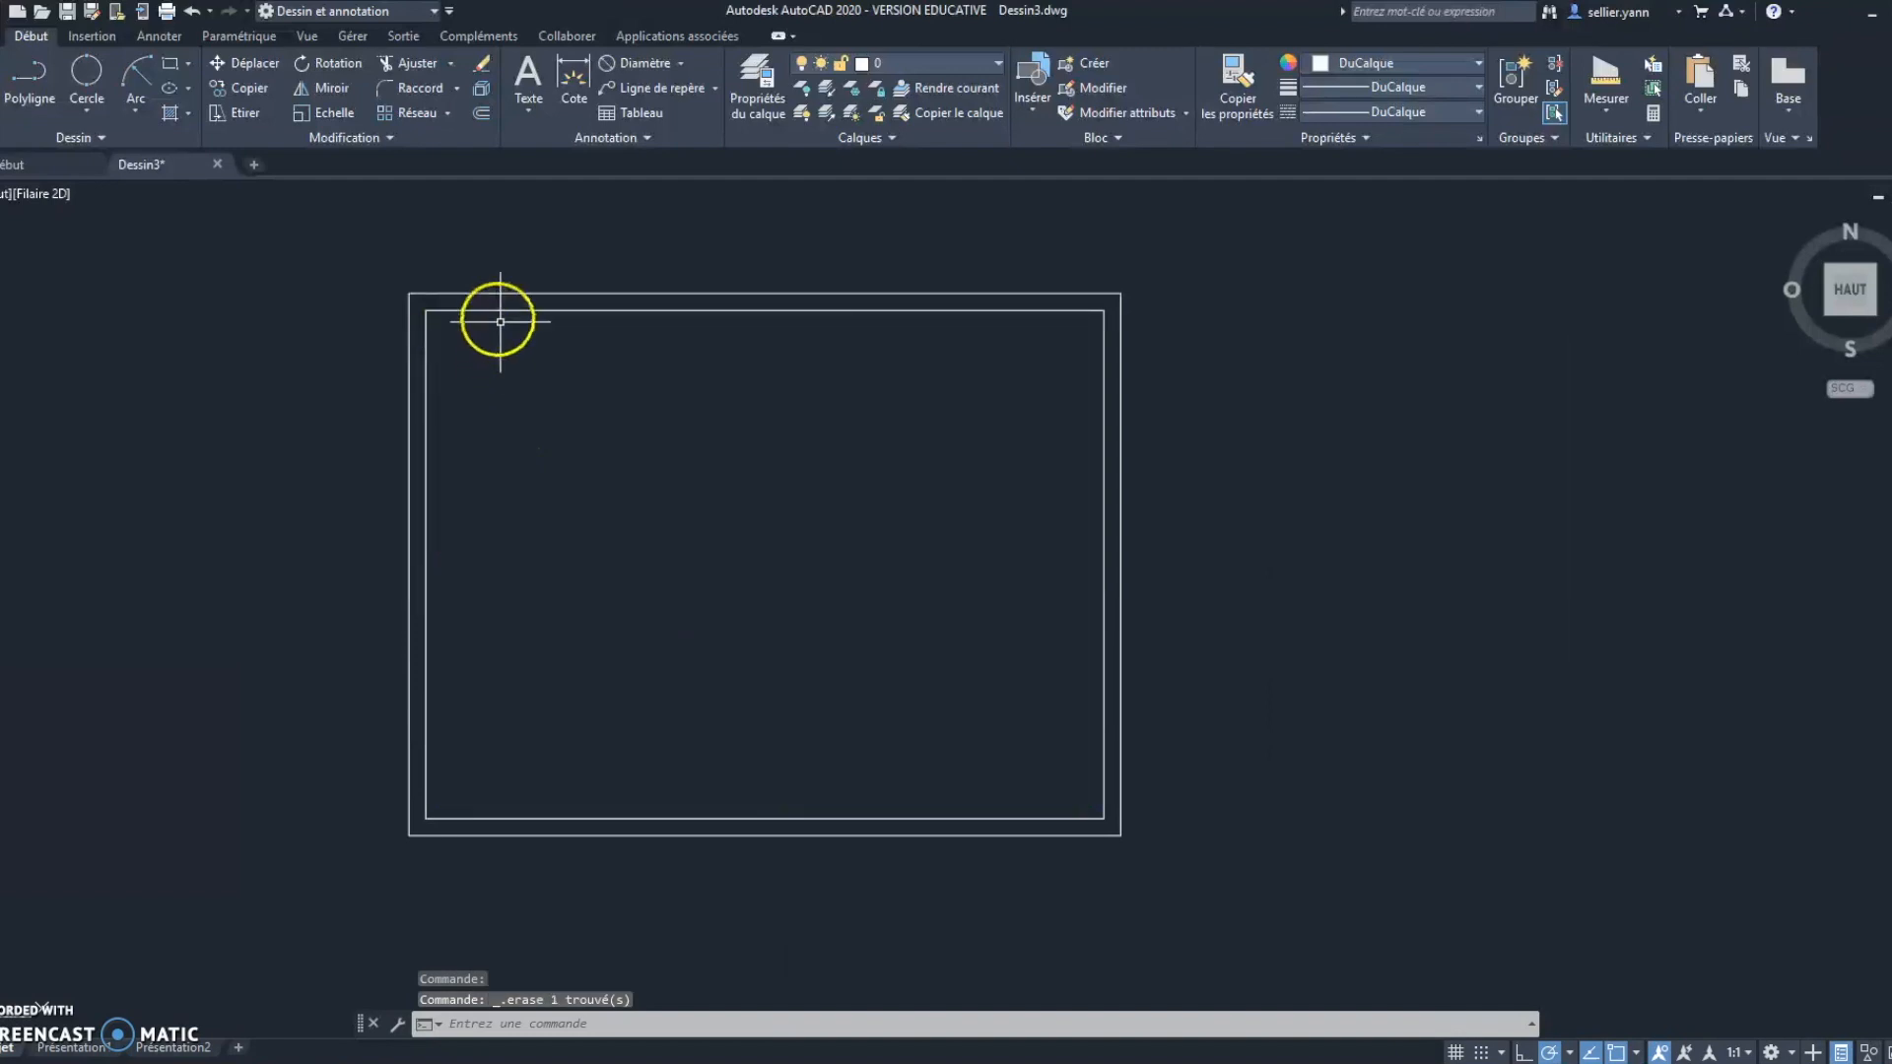
{"action": "left_click", "coordinate": [478, 294]}
{"action": "key", "text": "Delete"}
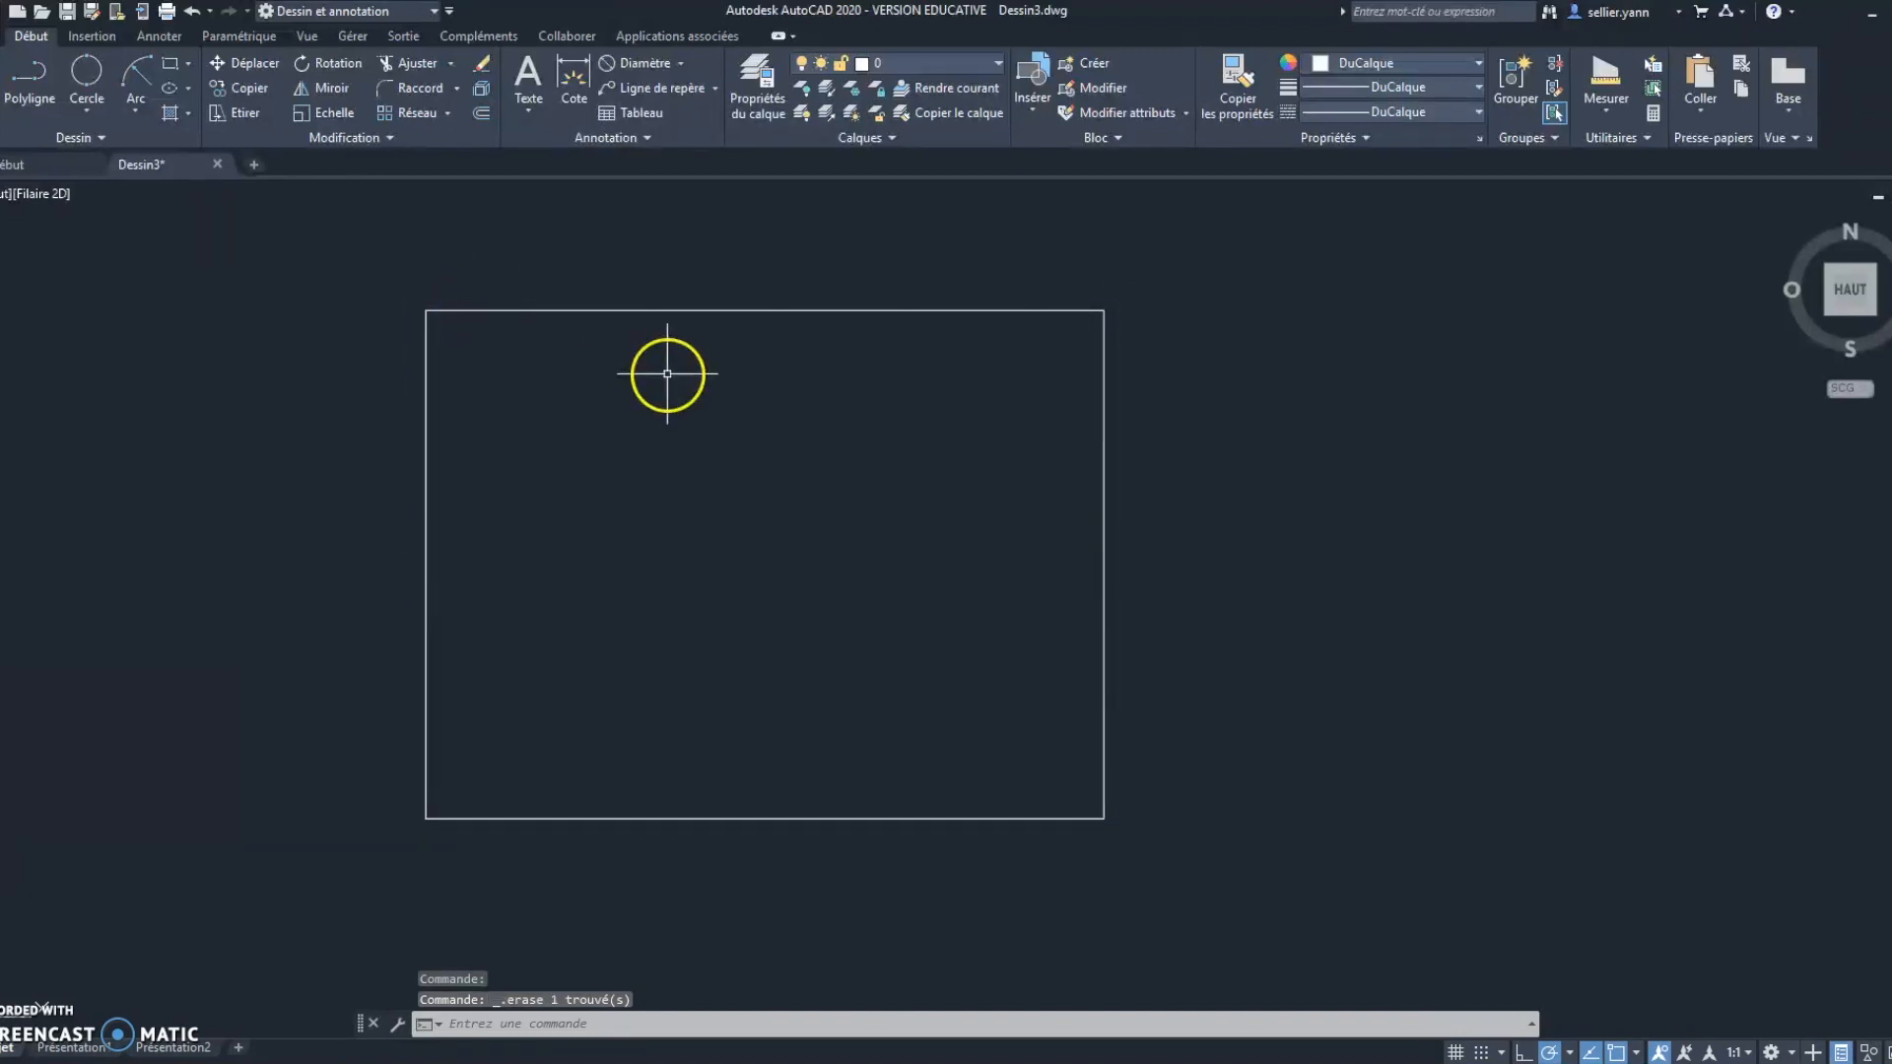
- Scale the polyline rectangle by a factor of 0.75 using its lower-left corner as the base point
{"action": "left_click", "coordinate": [326, 110]}
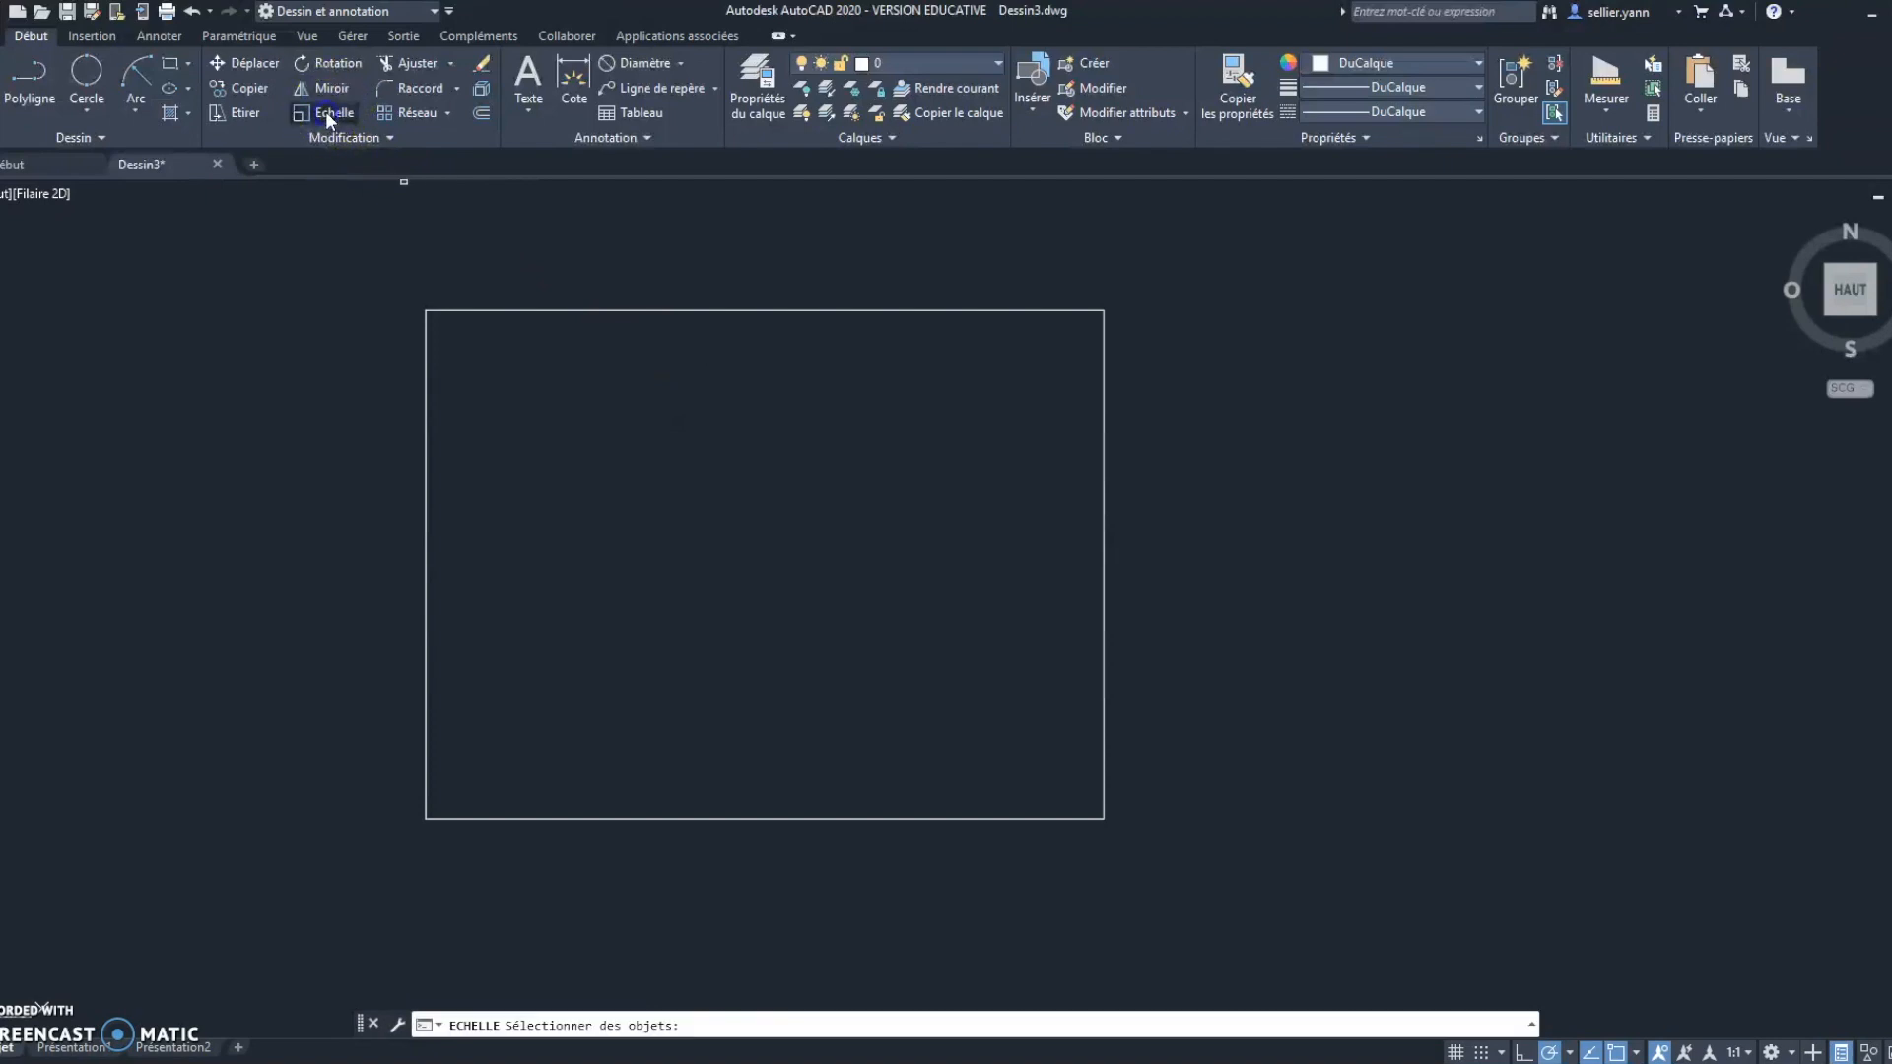
{"action": "left_click", "coordinate": [650, 310]}
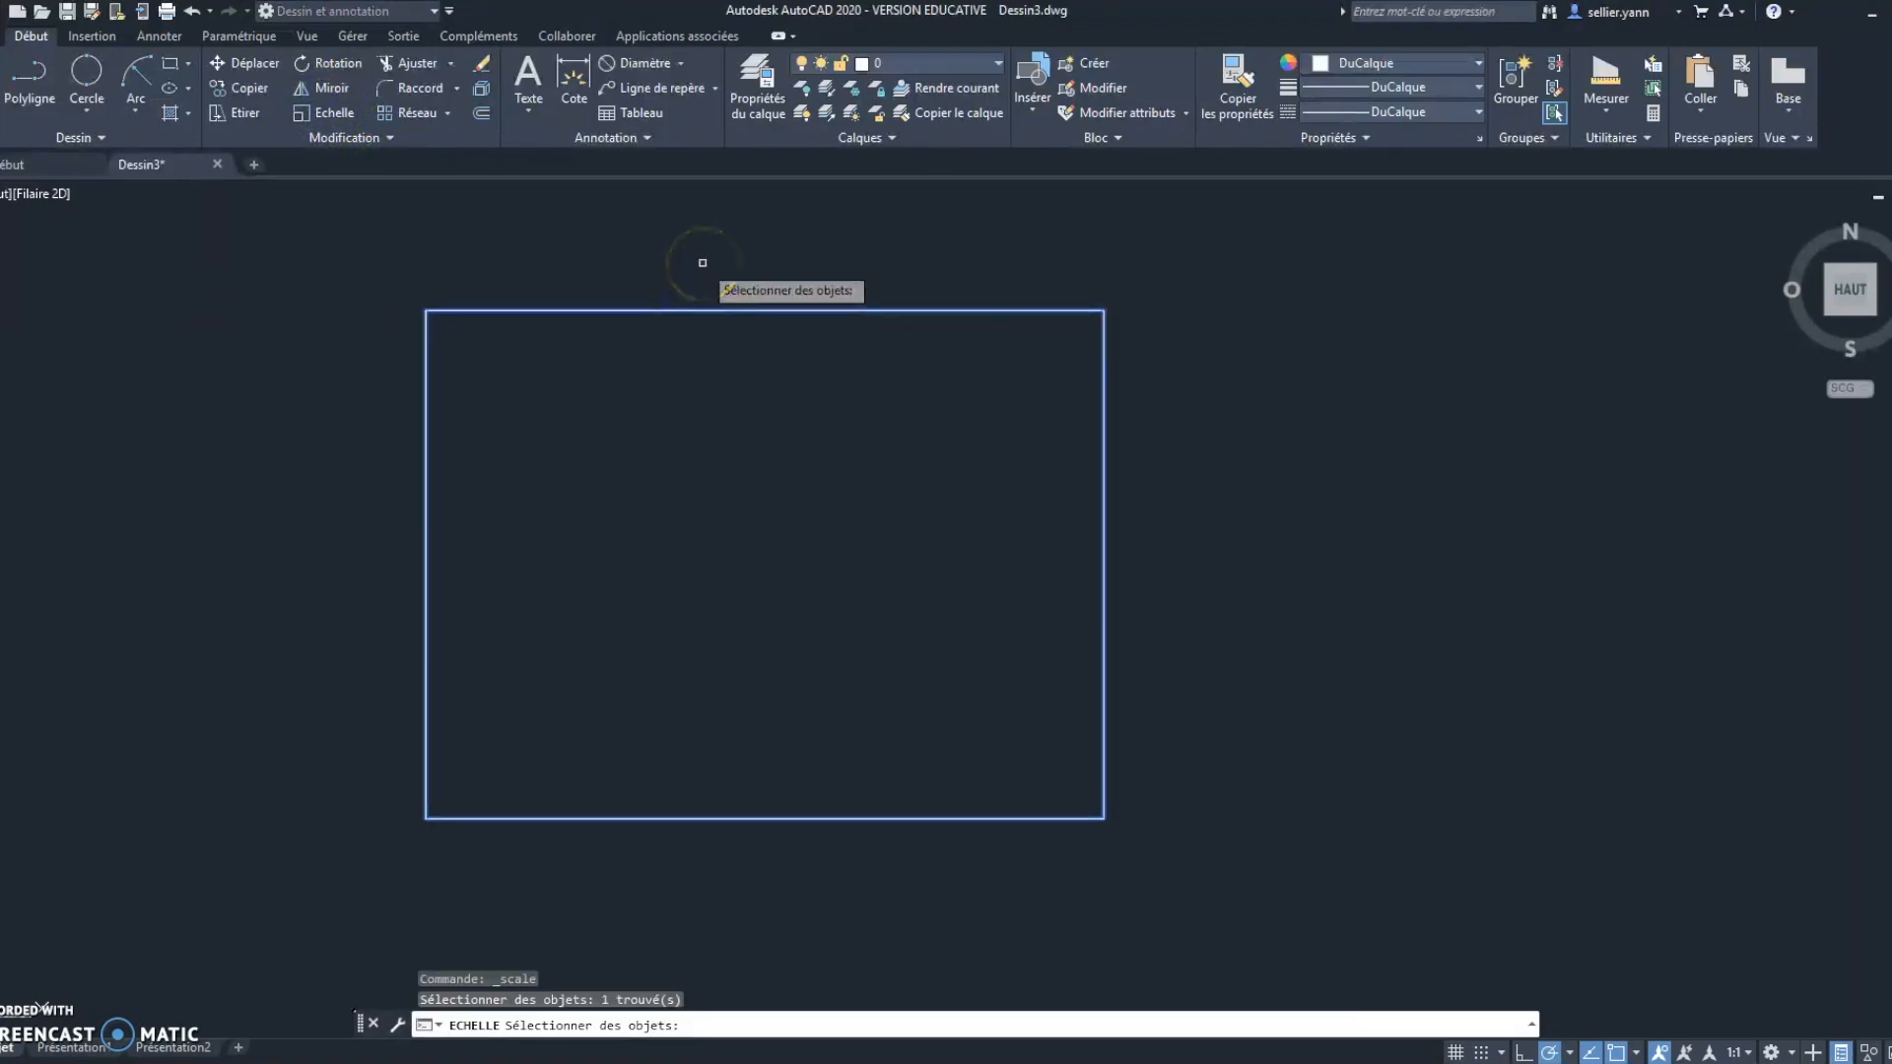
{"action": "key", "text": "Return"}
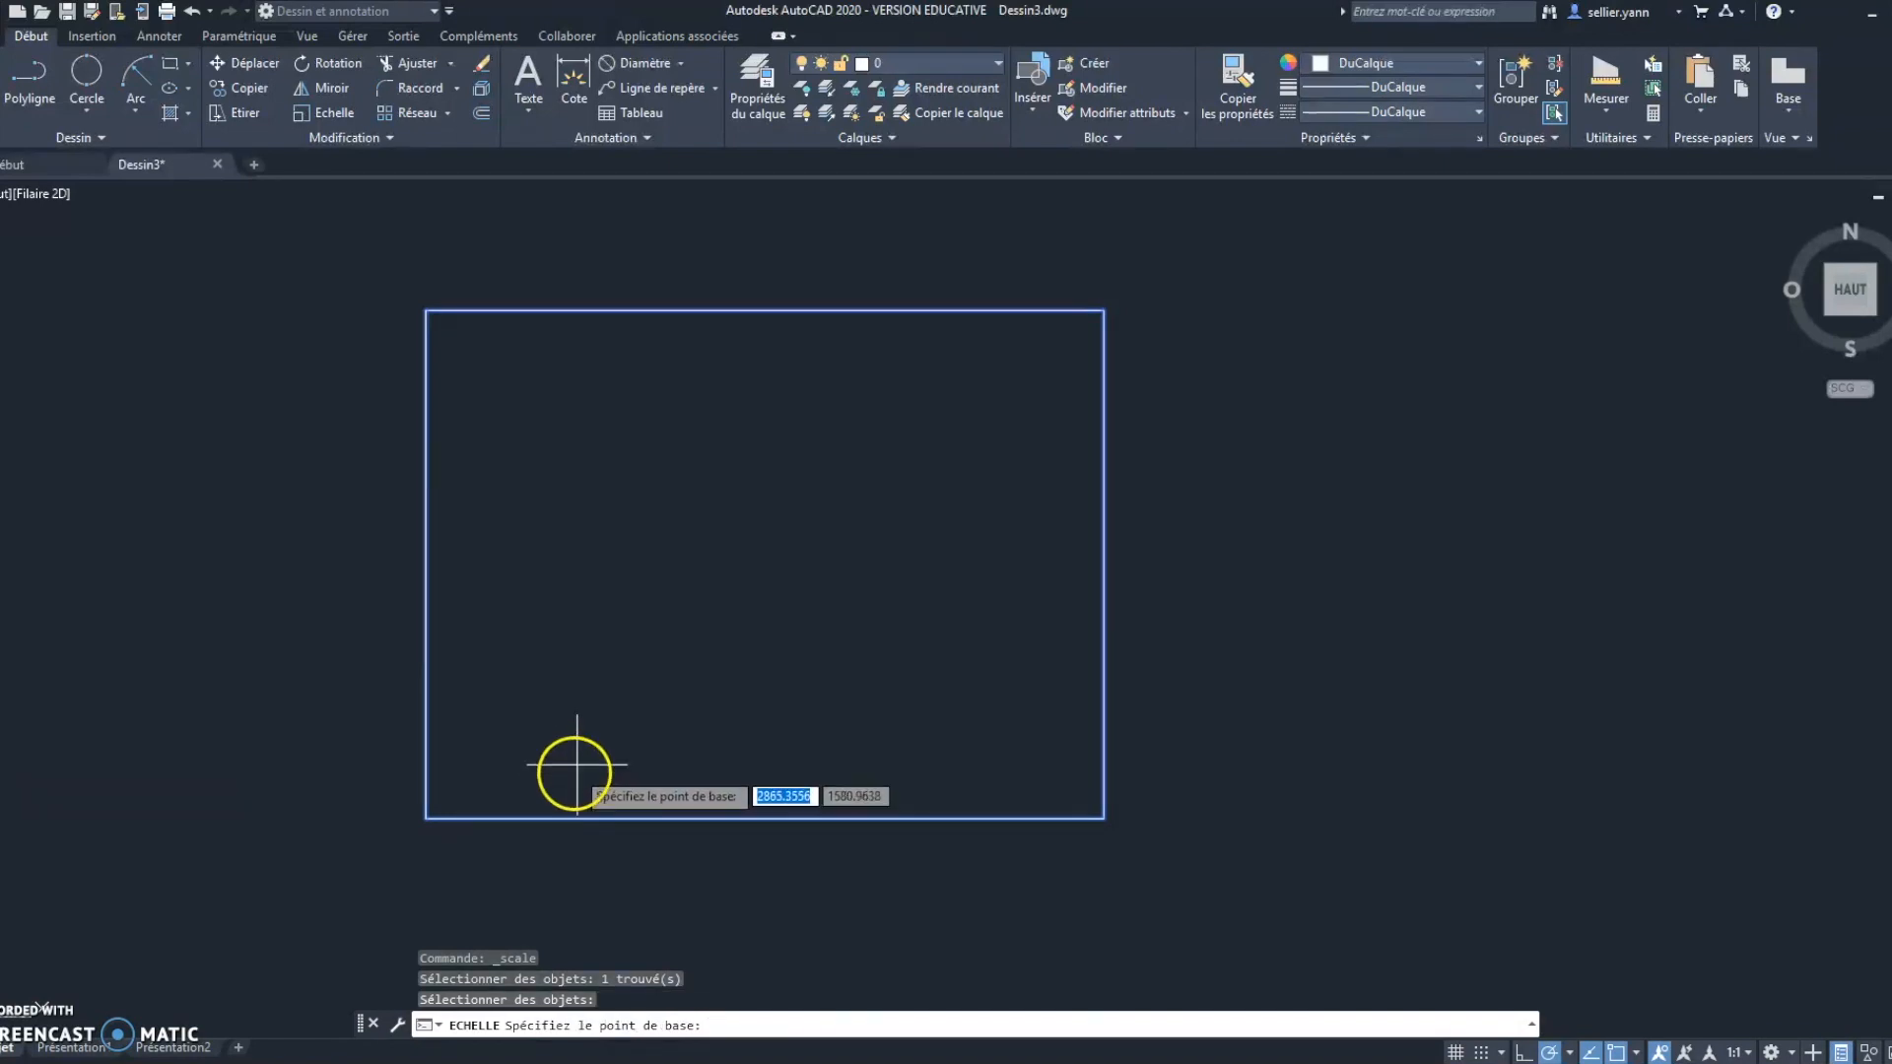
{"action": "left_click", "coordinate": [426, 818]}
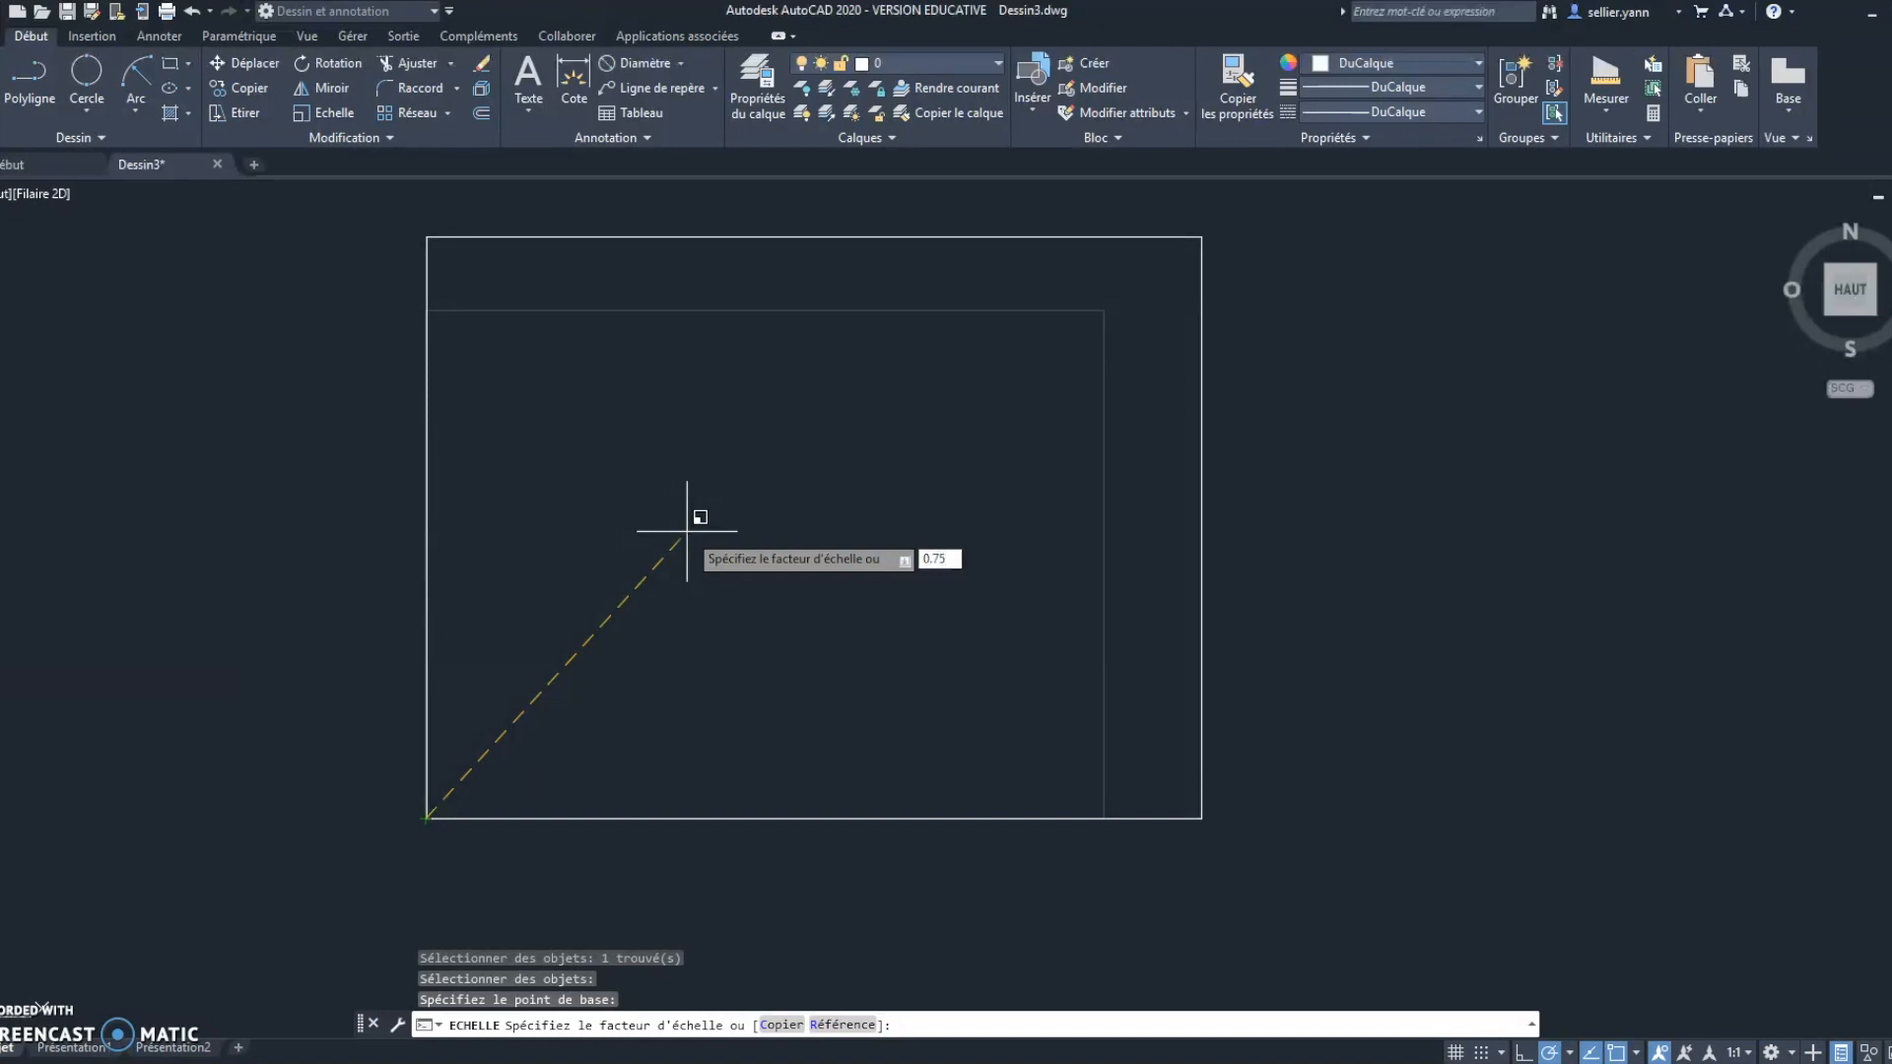
{"action": "key", "text": "Return"}
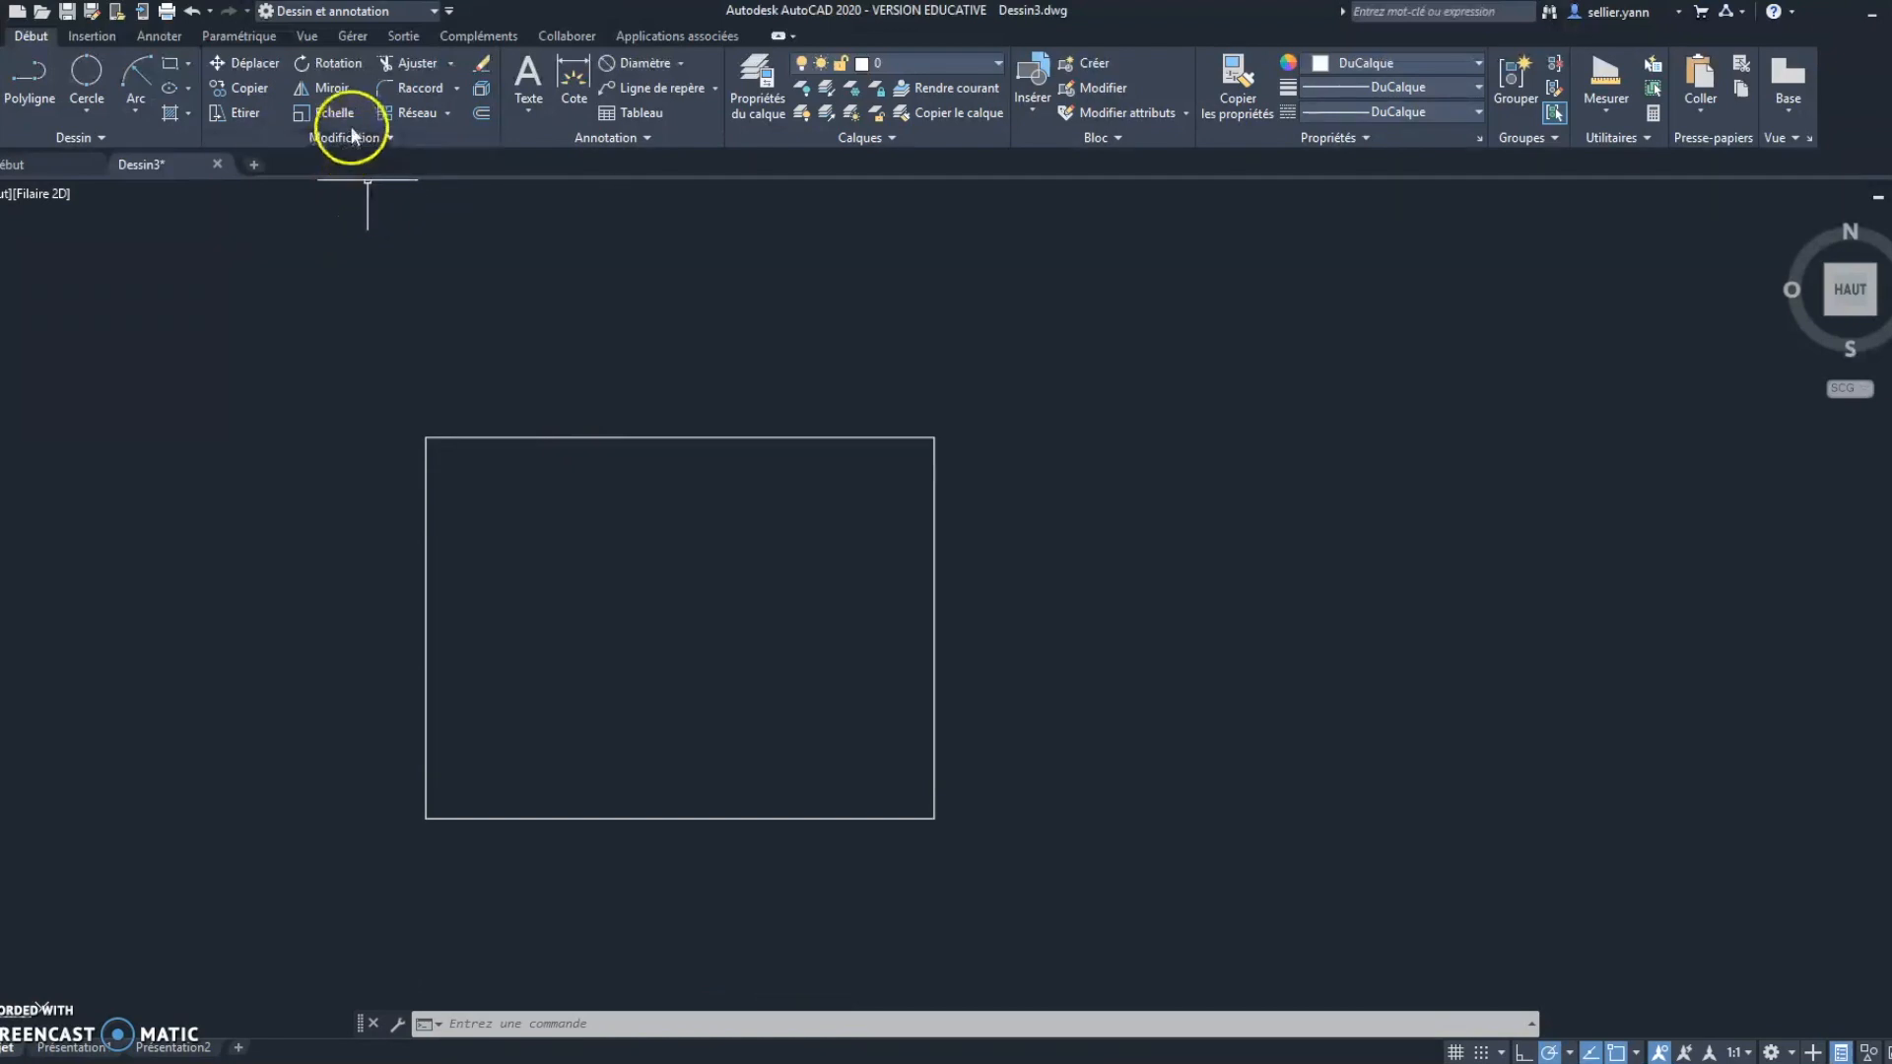
- Replace the scaled rectangle with a right-triangle polyline running 300 up, 400 to the right and back to its start point
{"action": "left_click", "coordinate": [632, 437]}
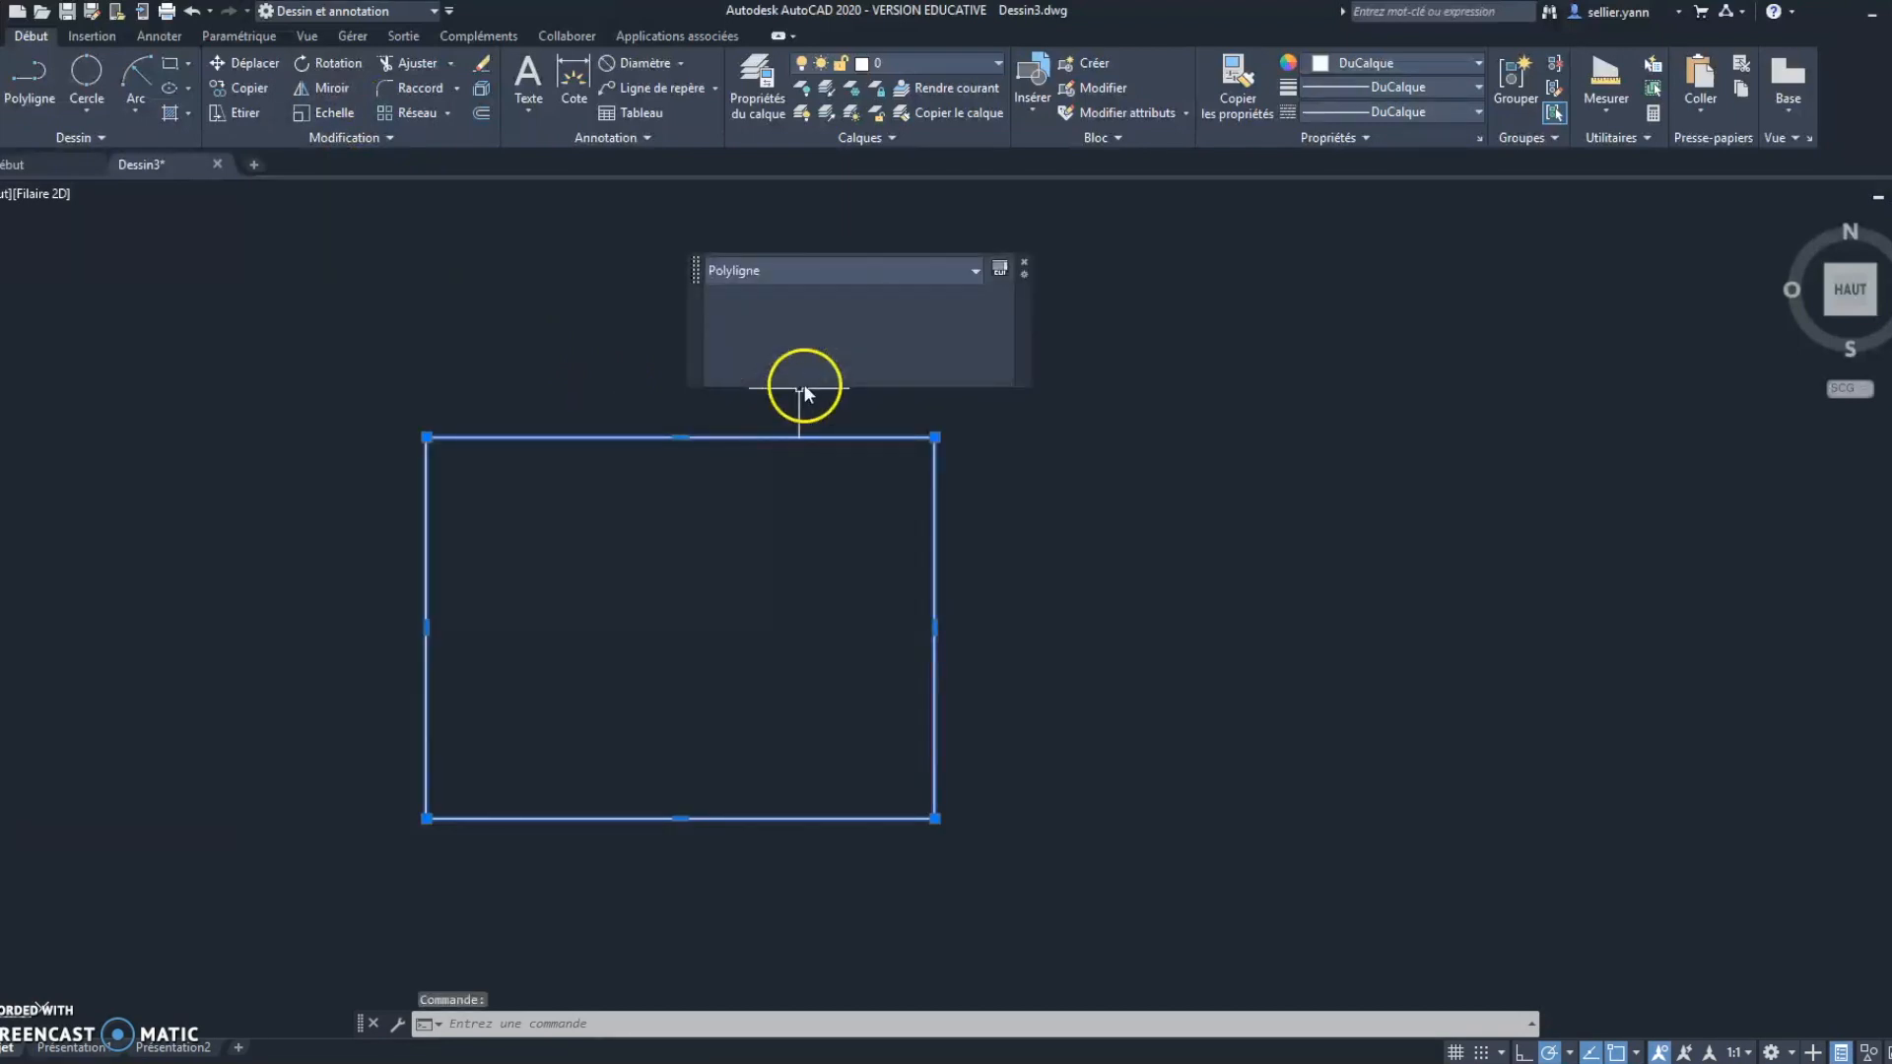
{"action": "key", "text": "Delete"}
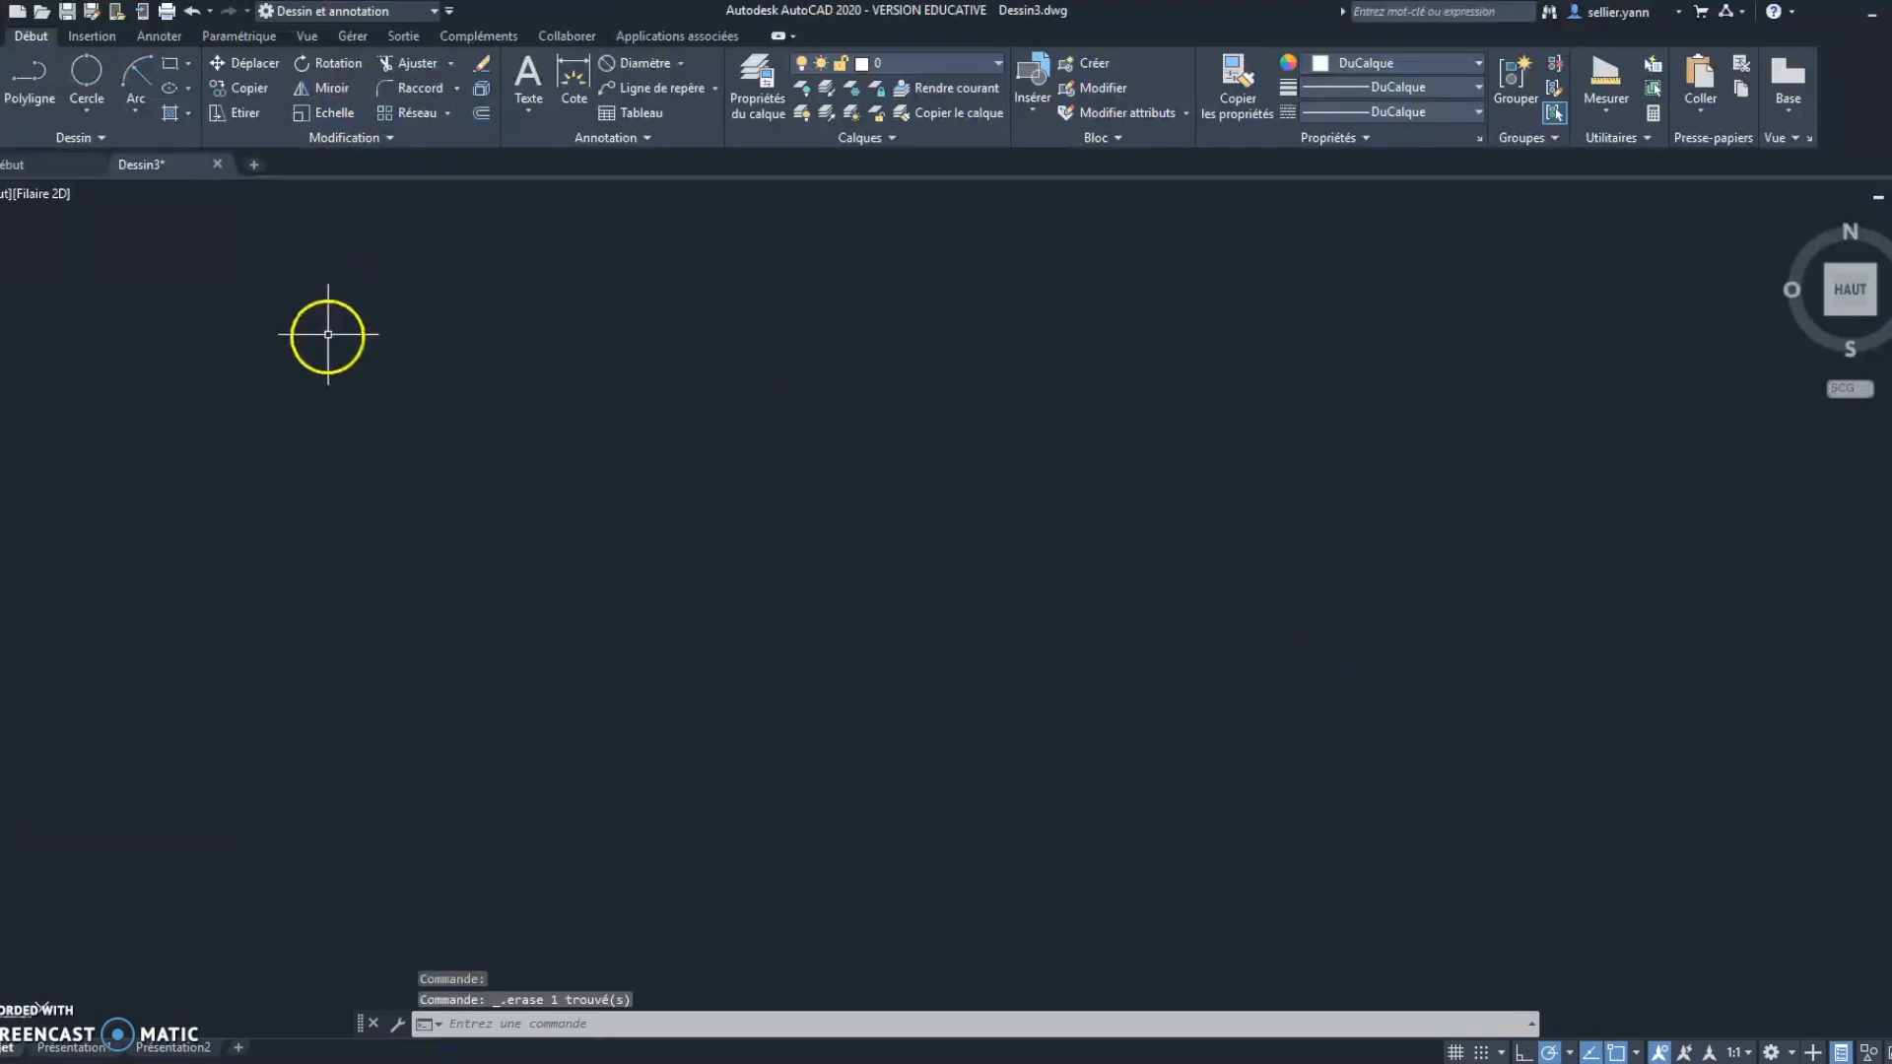
{"action": "left_click", "coordinate": [28, 98]}
{"action": "left_click", "coordinate": [398, 665]}
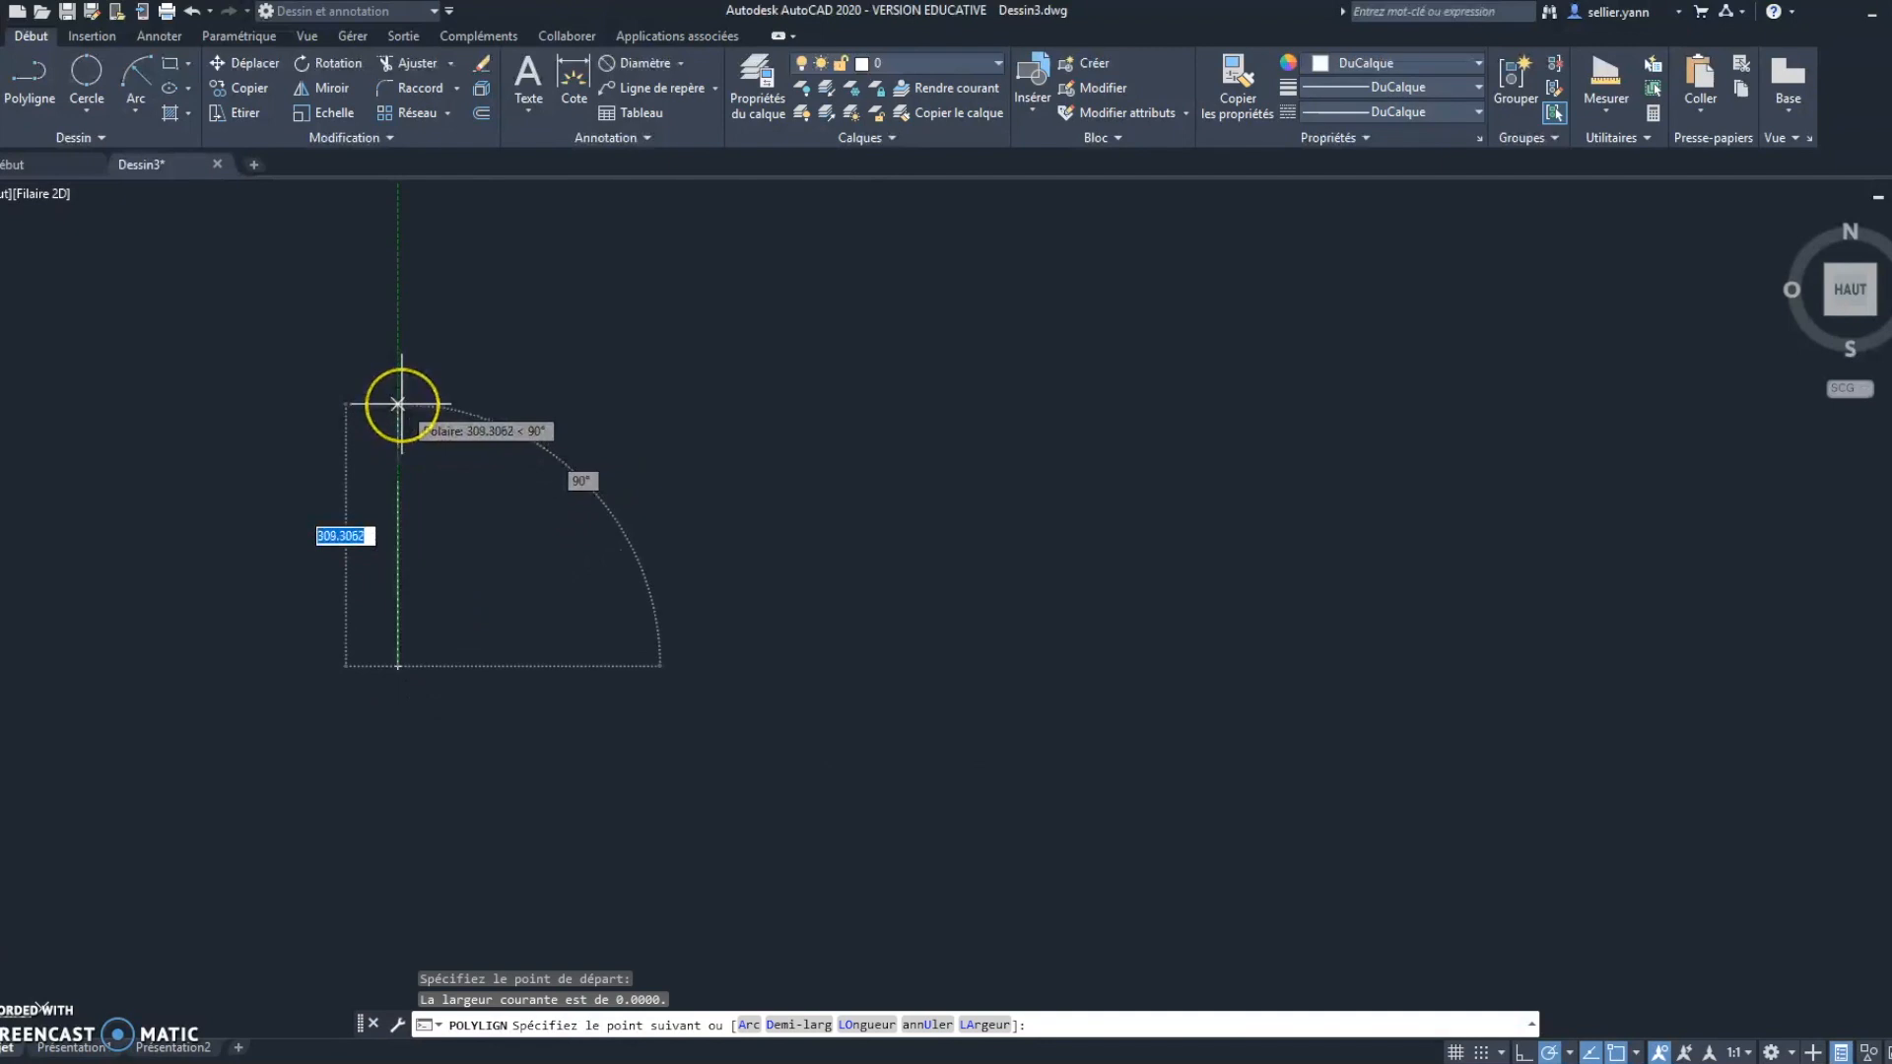
{"action": "type", "text": "300"}
{"action": "key", "text": "Return"}
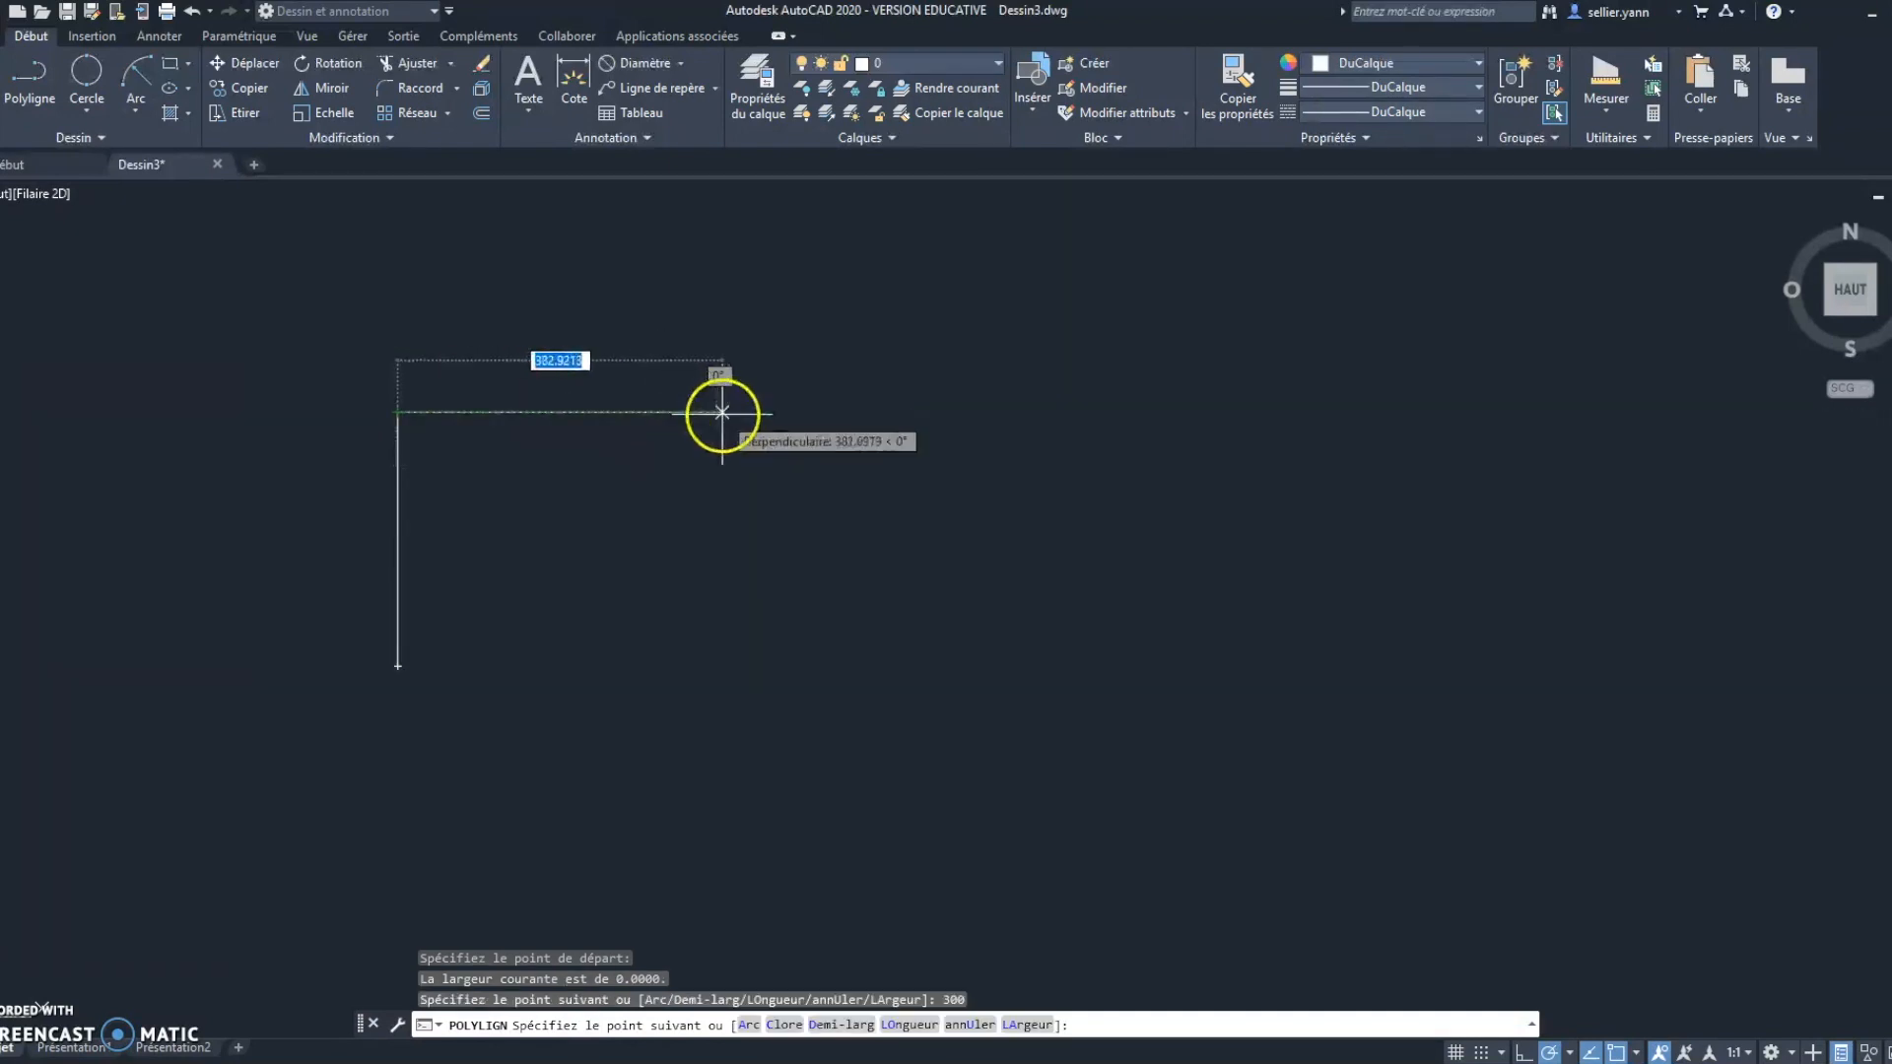
{"action": "type", "text": "400"}
{"action": "key", "text": "Return"}
{"action": "left_click", "coordinate": [397, 669]}
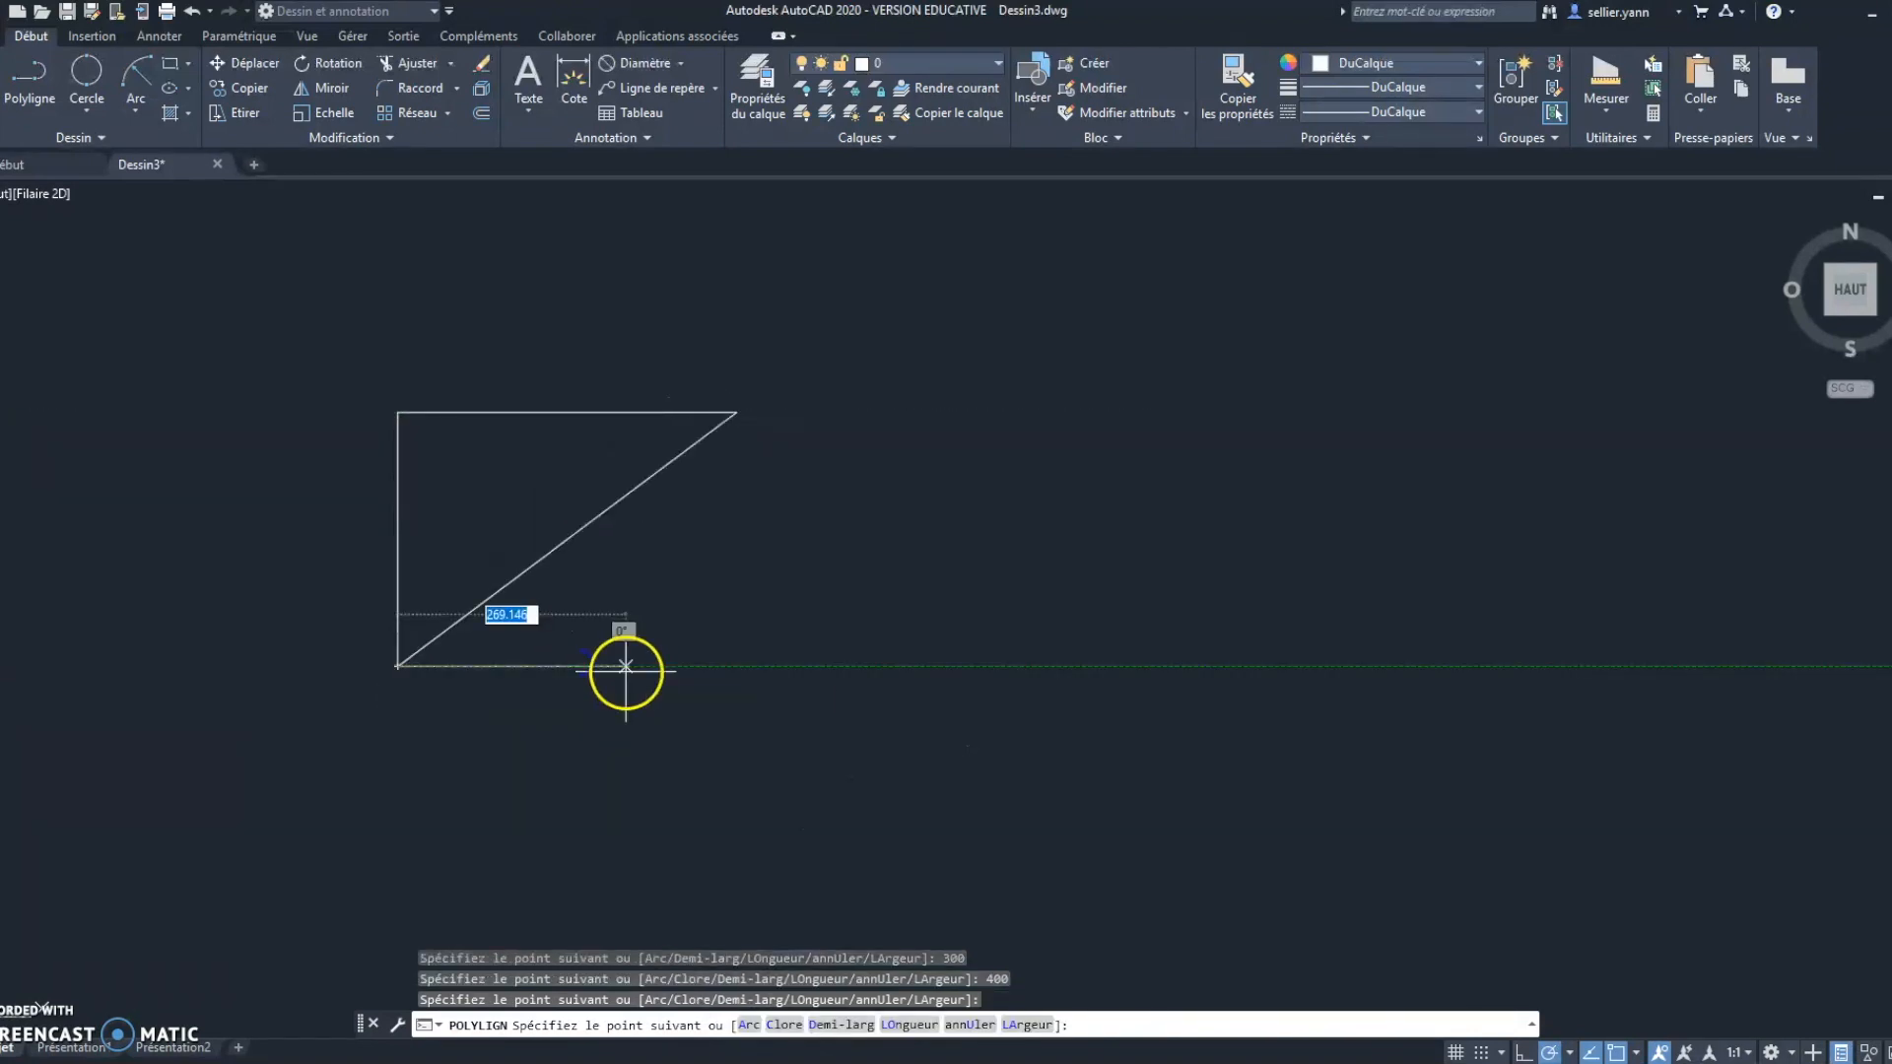
{"action": "key", "text": "Escape"}
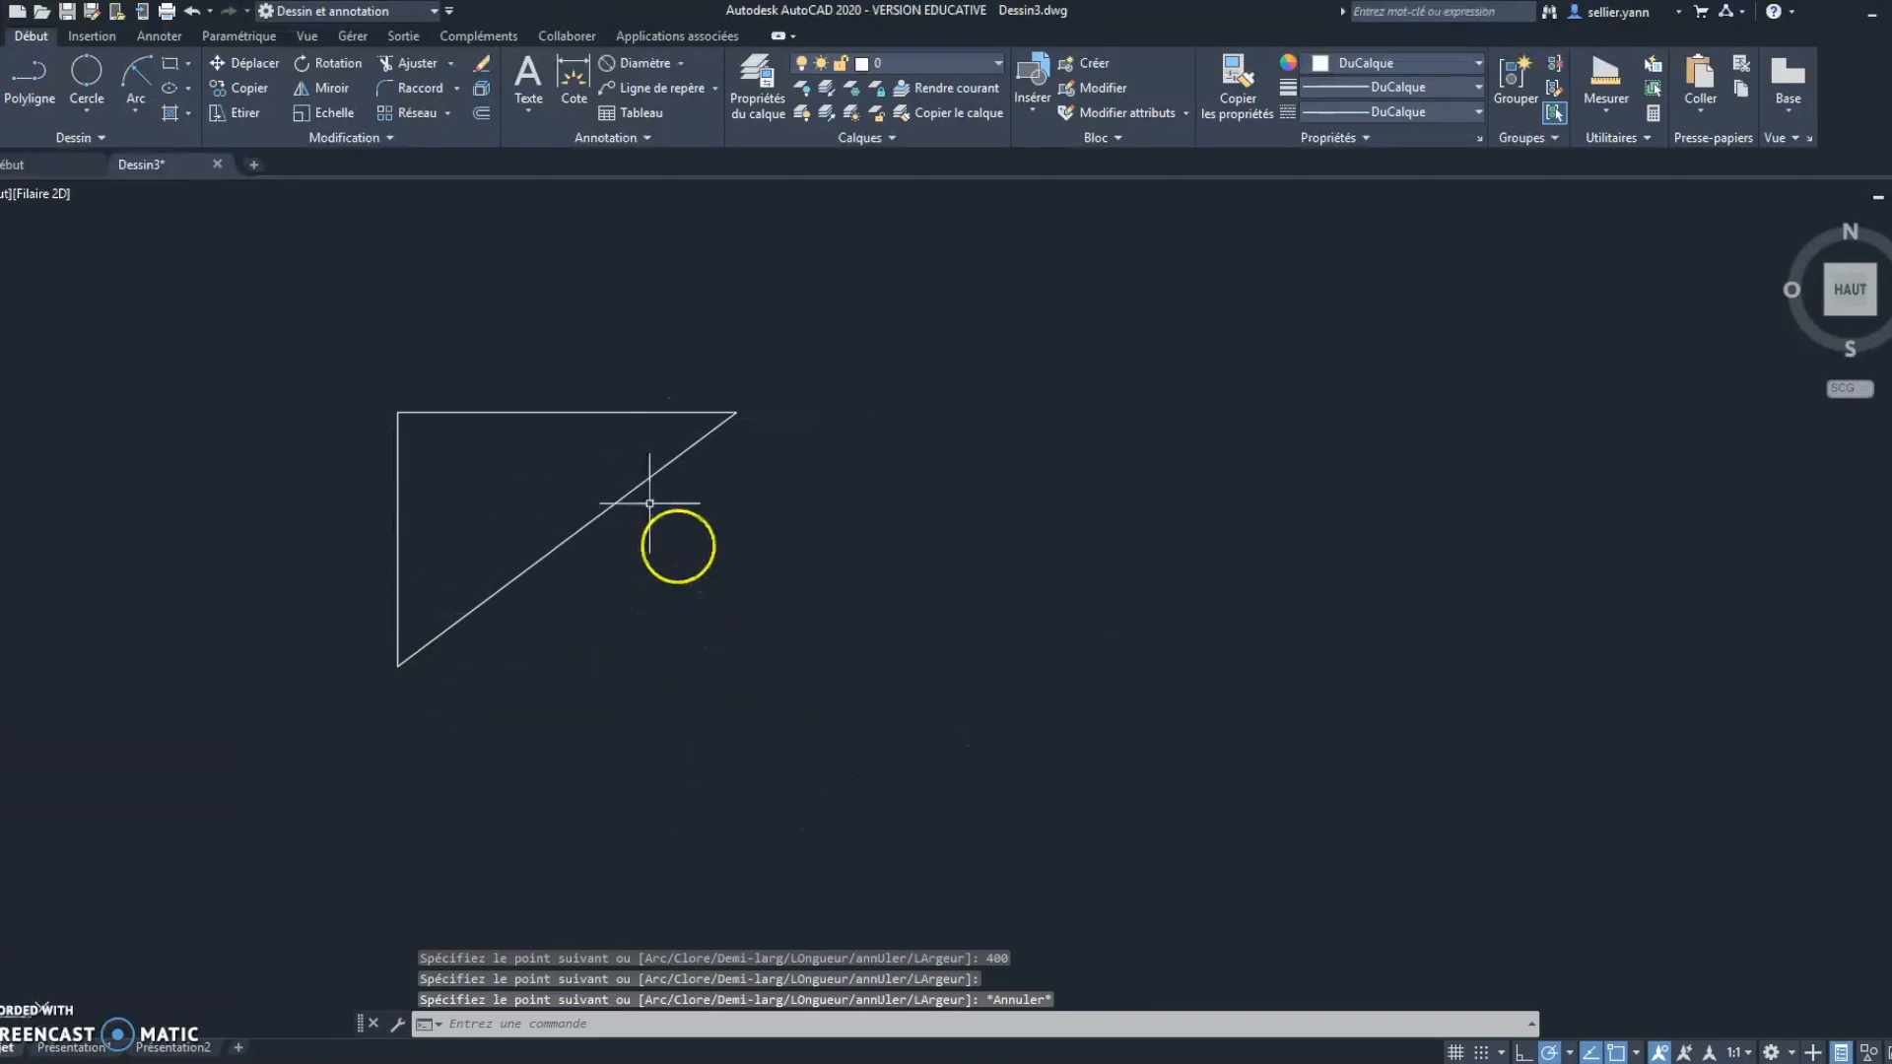
- Mirror the triangle about a diagonal line running 45° down and to the right from its upper-right corner, keeping the source object
{"action": "left_click", "coordinate": [331, 86]}
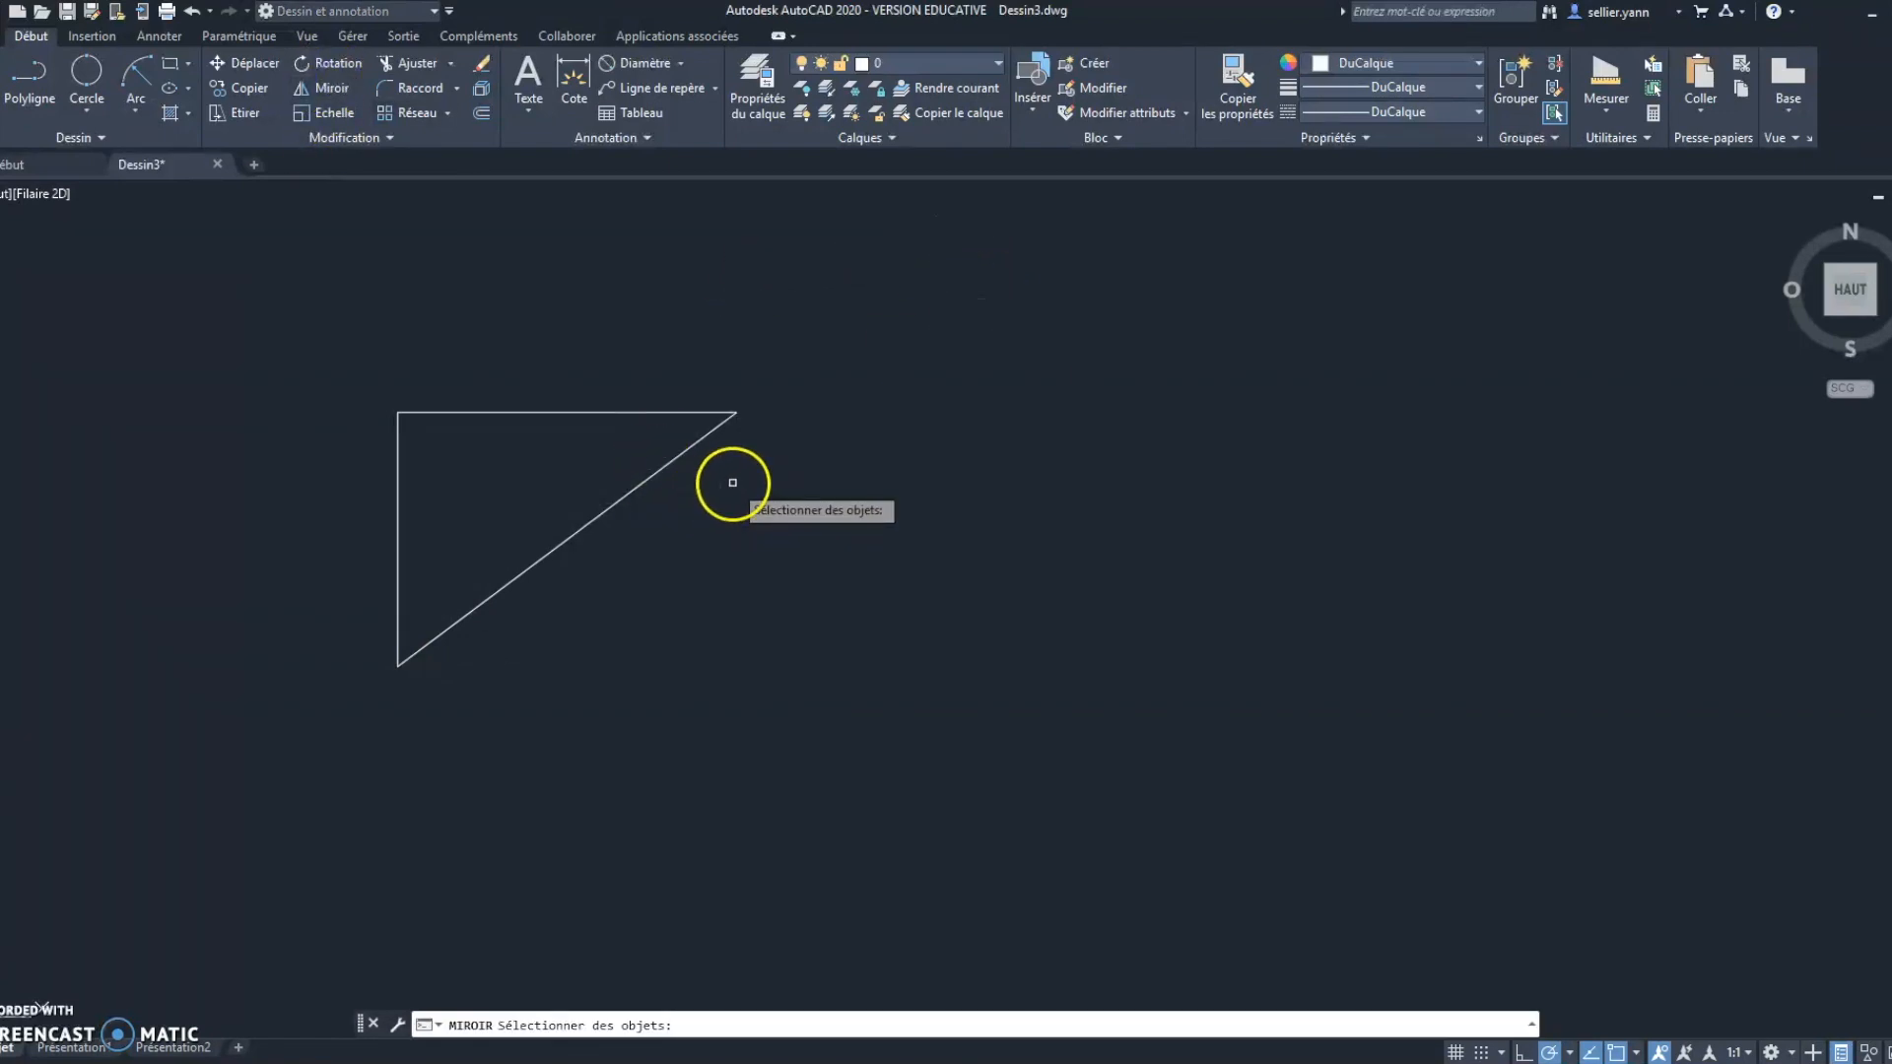
{"action": "left_click", "coordinate": [599, 516]}
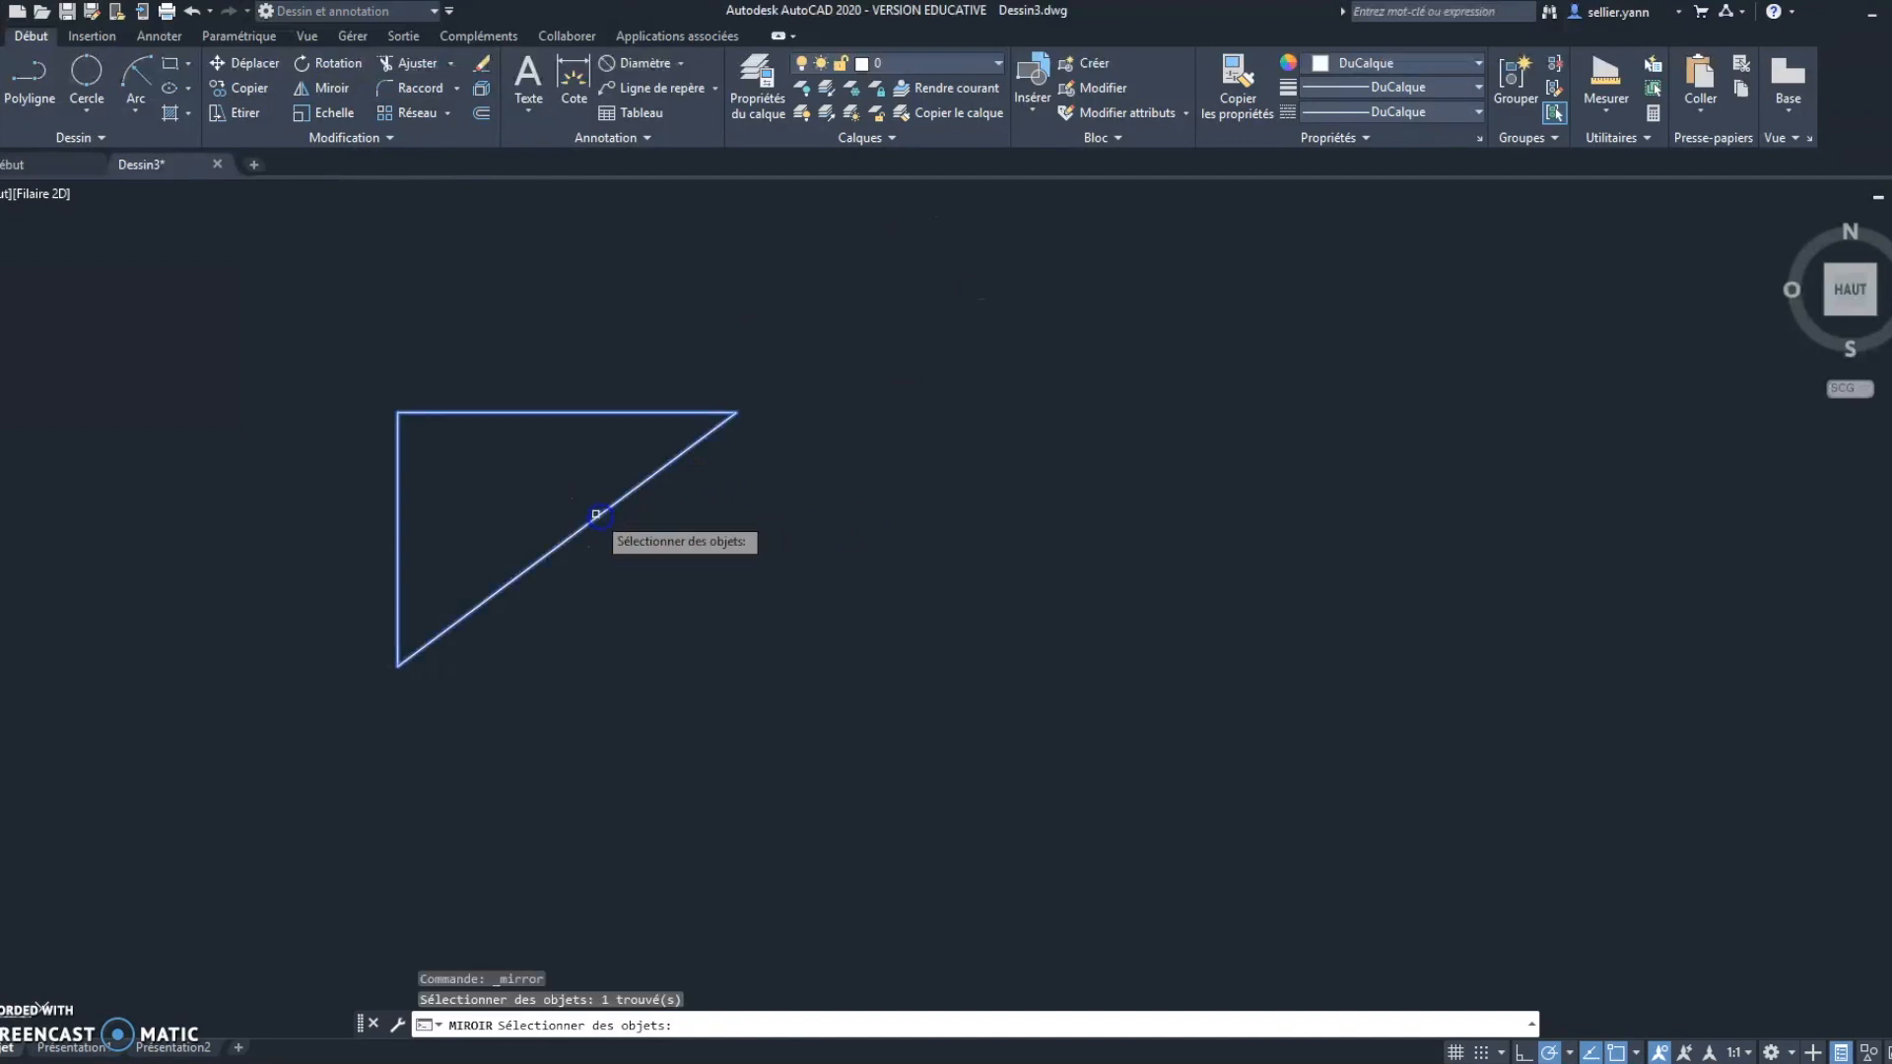
{"action": "key", "text": "Return"}
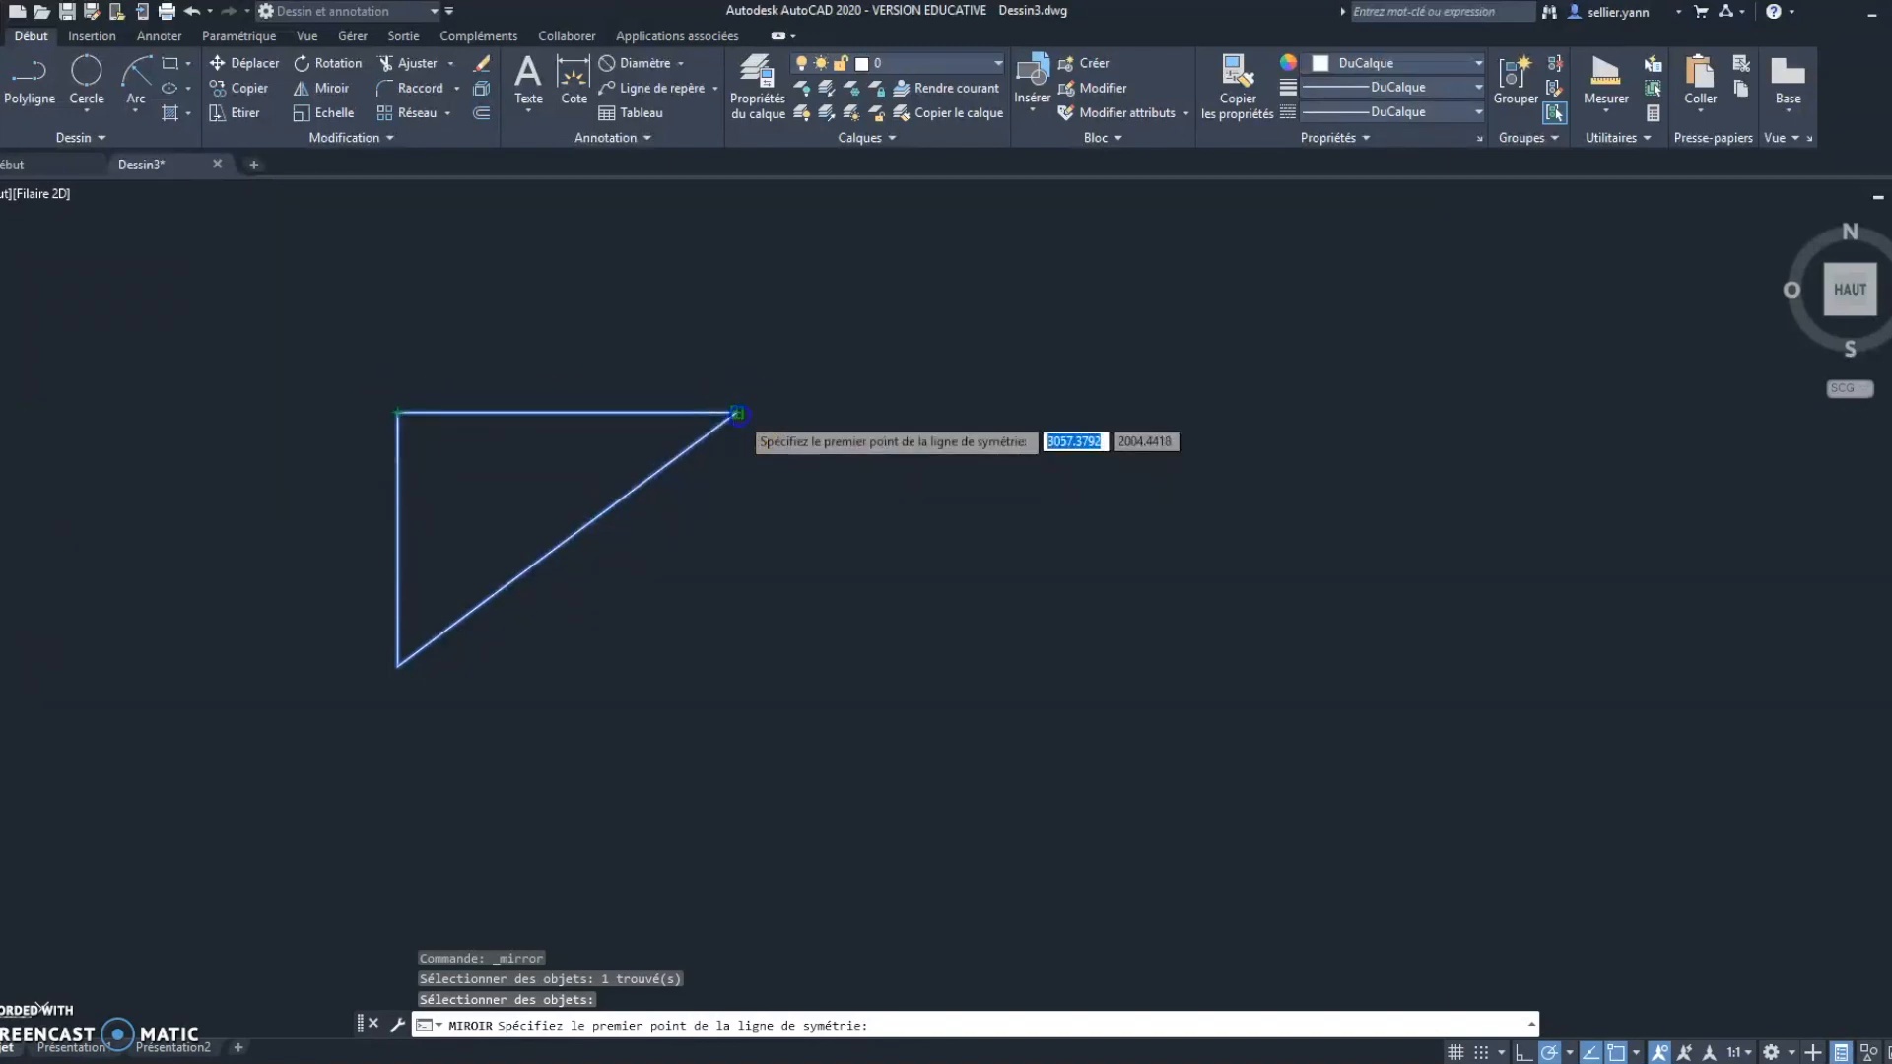
{"action": "left_click", "coordinate": [737, 414]}
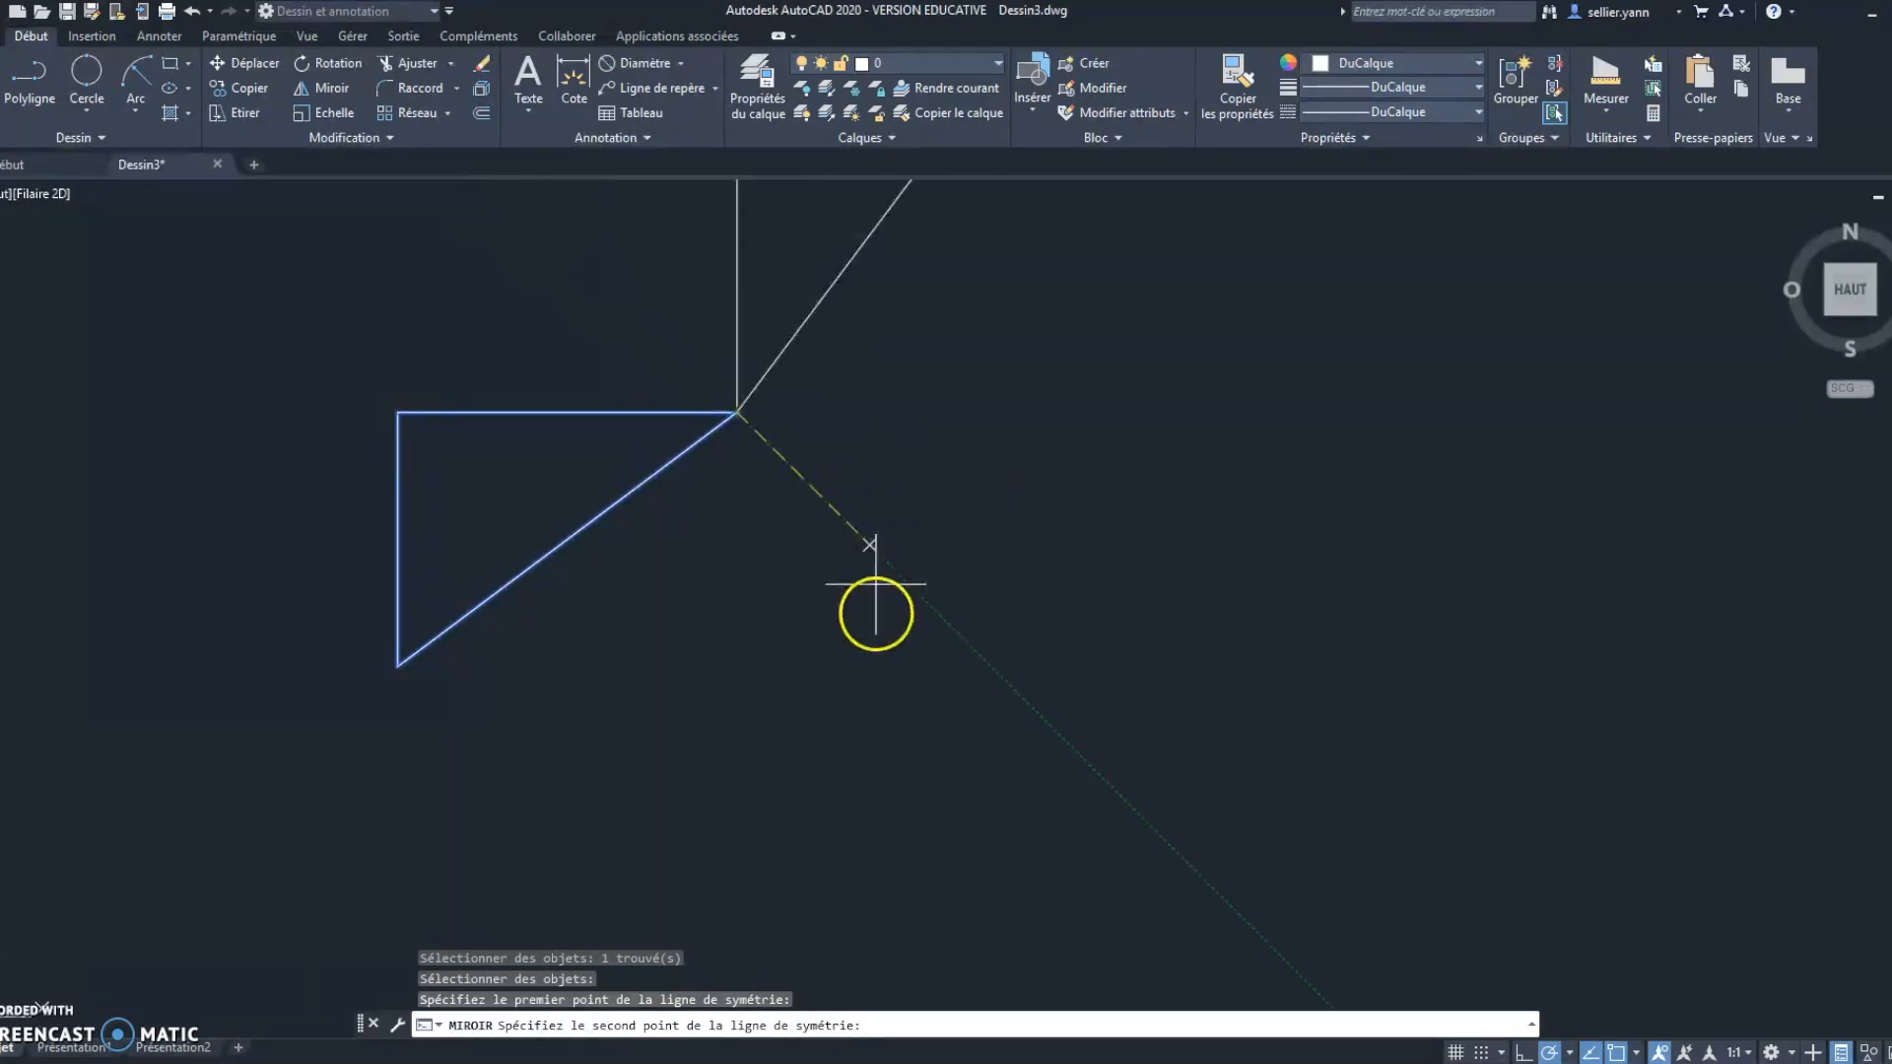
{"action": "left_click", "coordinate": [907, 571]}
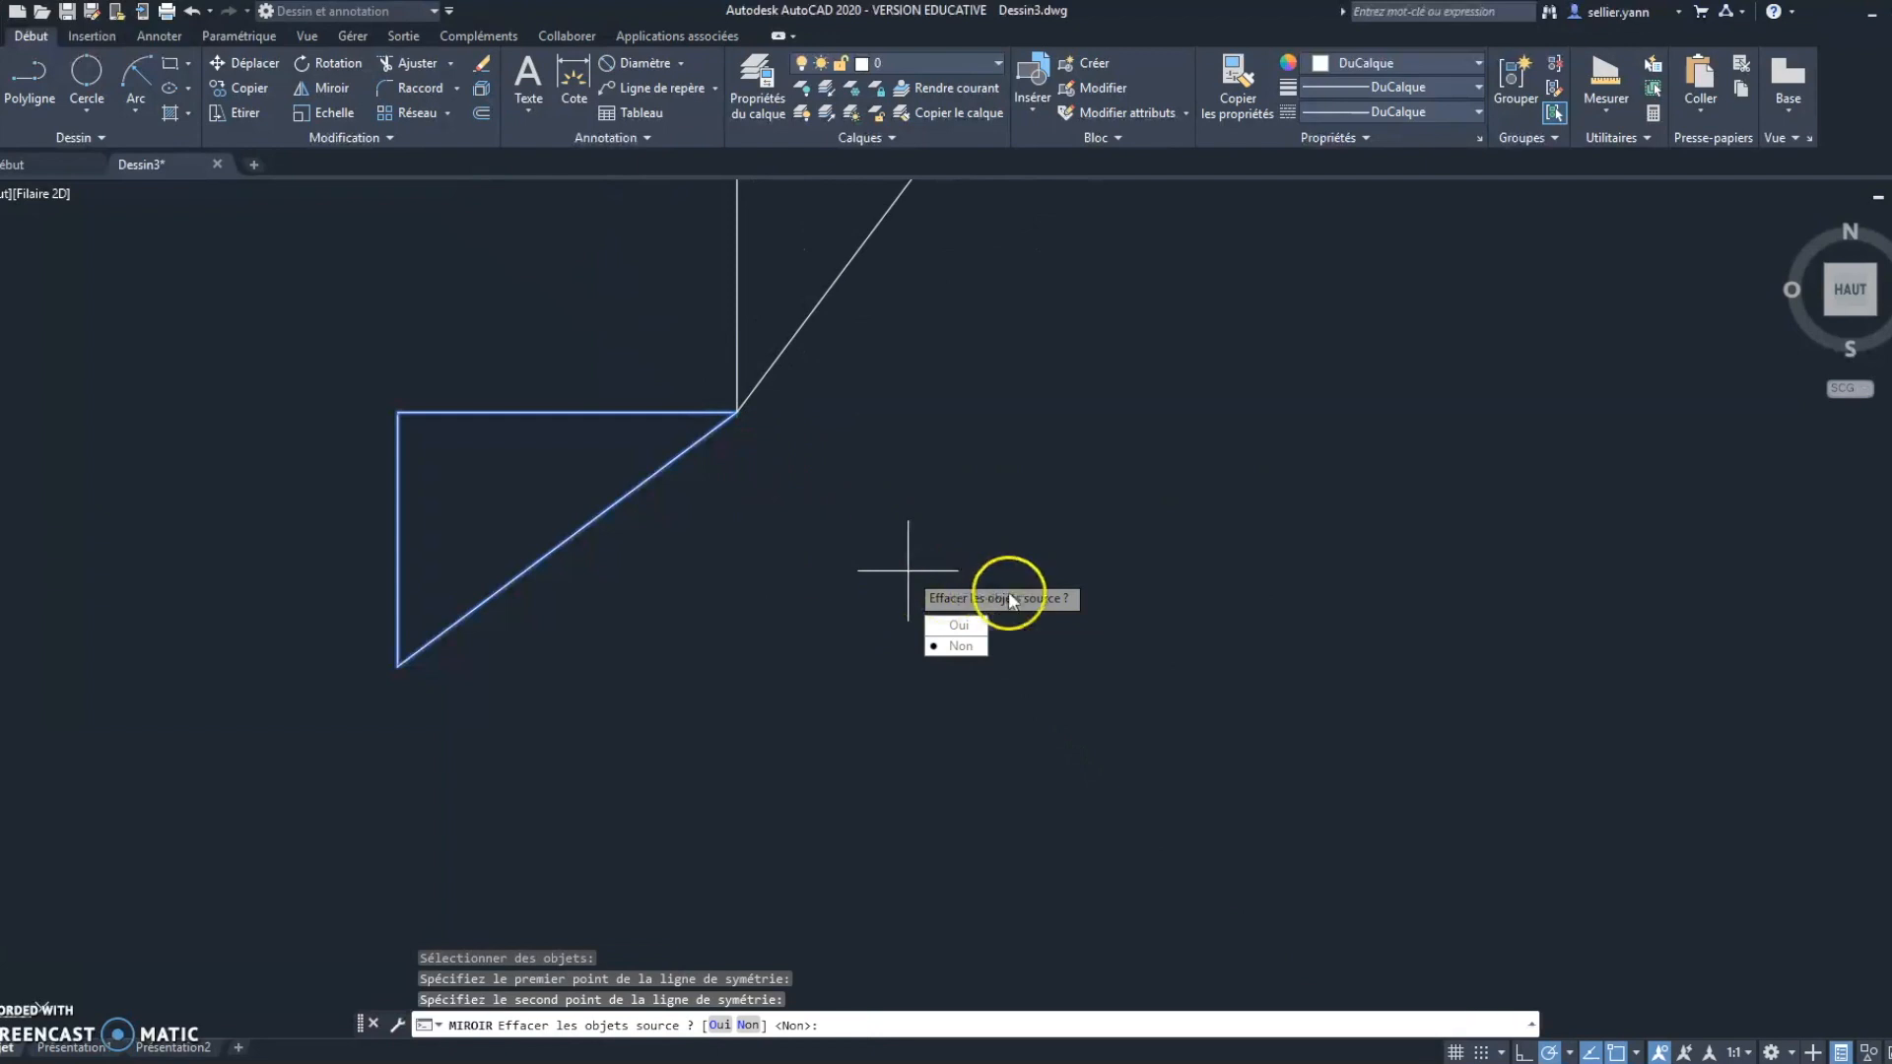
{"action": "left_click", "coordinate": [958, 646]}
{"action": "mouse_move", "coordinate": [828, 430]}
{"action": "middle_mouse_down"}
{"action": "mouse_move", "coordinate": [828, 663]}
{"action": "mouse_move", "coordinate": [851, 623]}
{"action": "middle_mouse_up"}
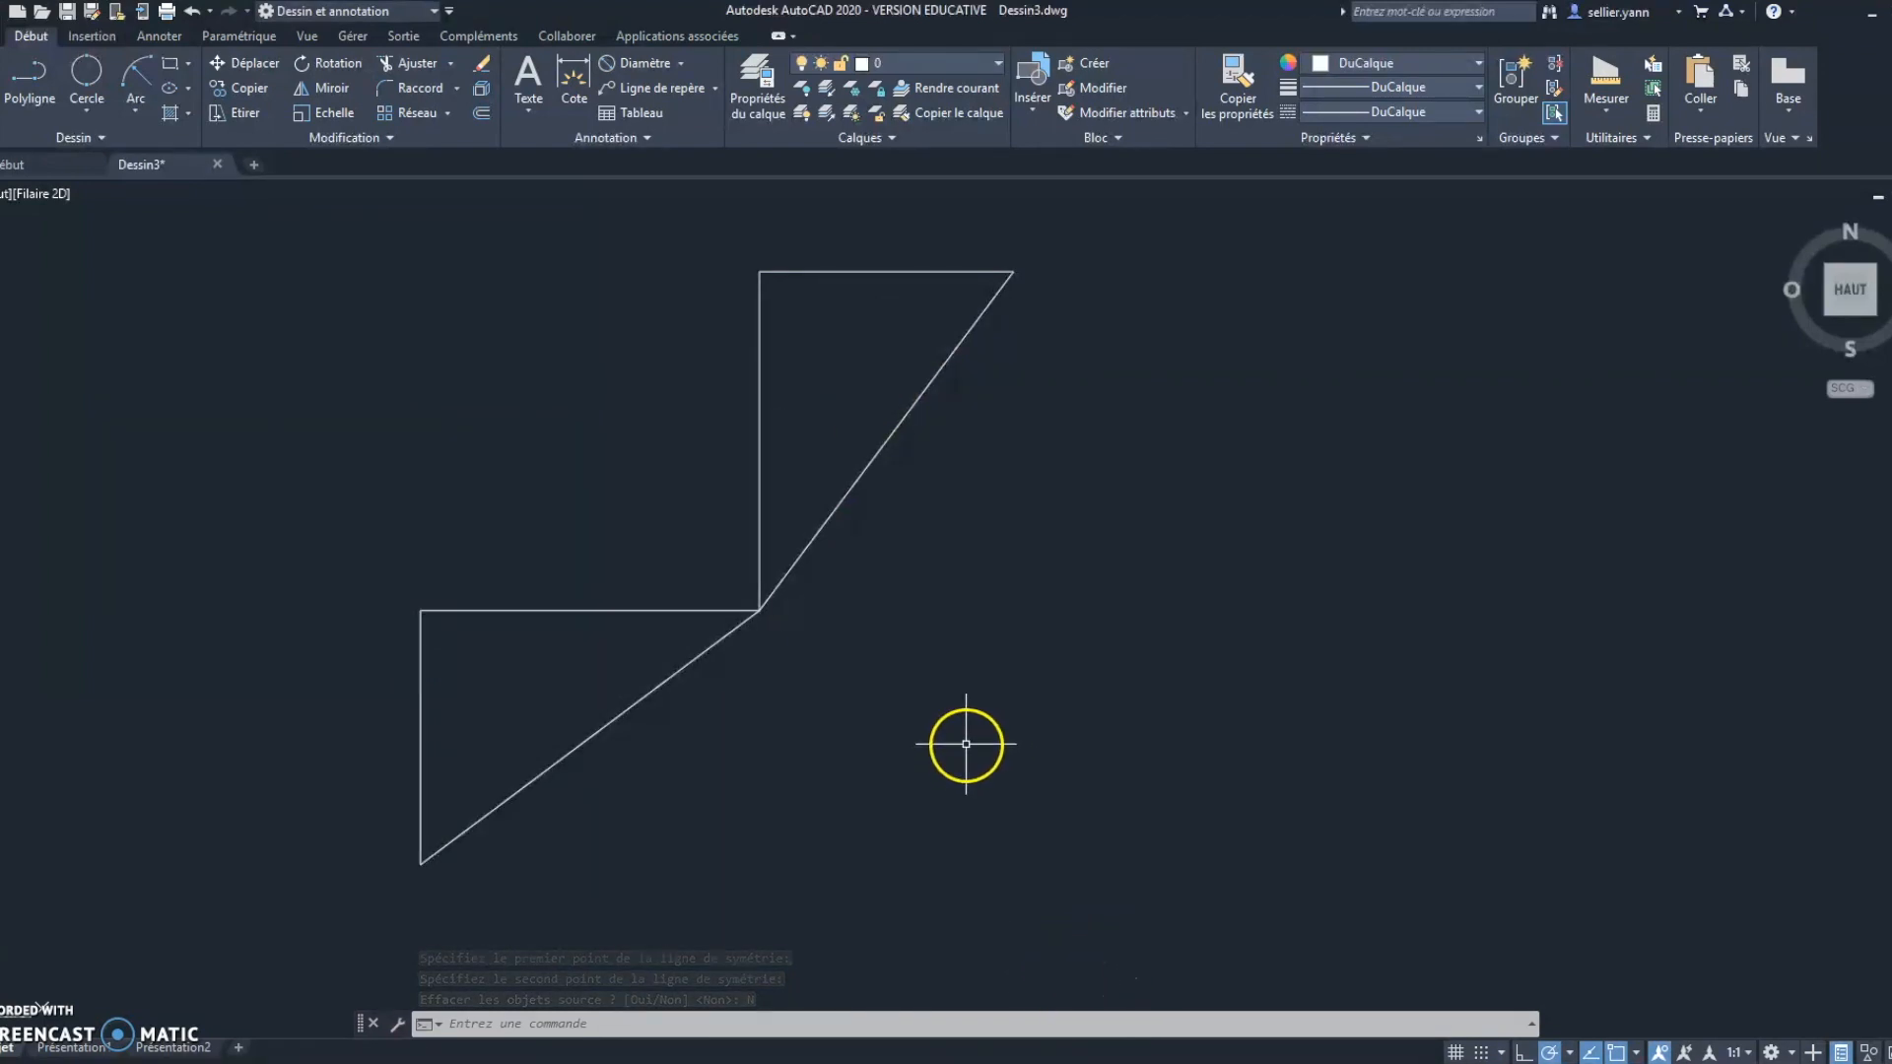
- Show the additional modification commands
{"action": "left_click", "coordinate": [388, 138]}
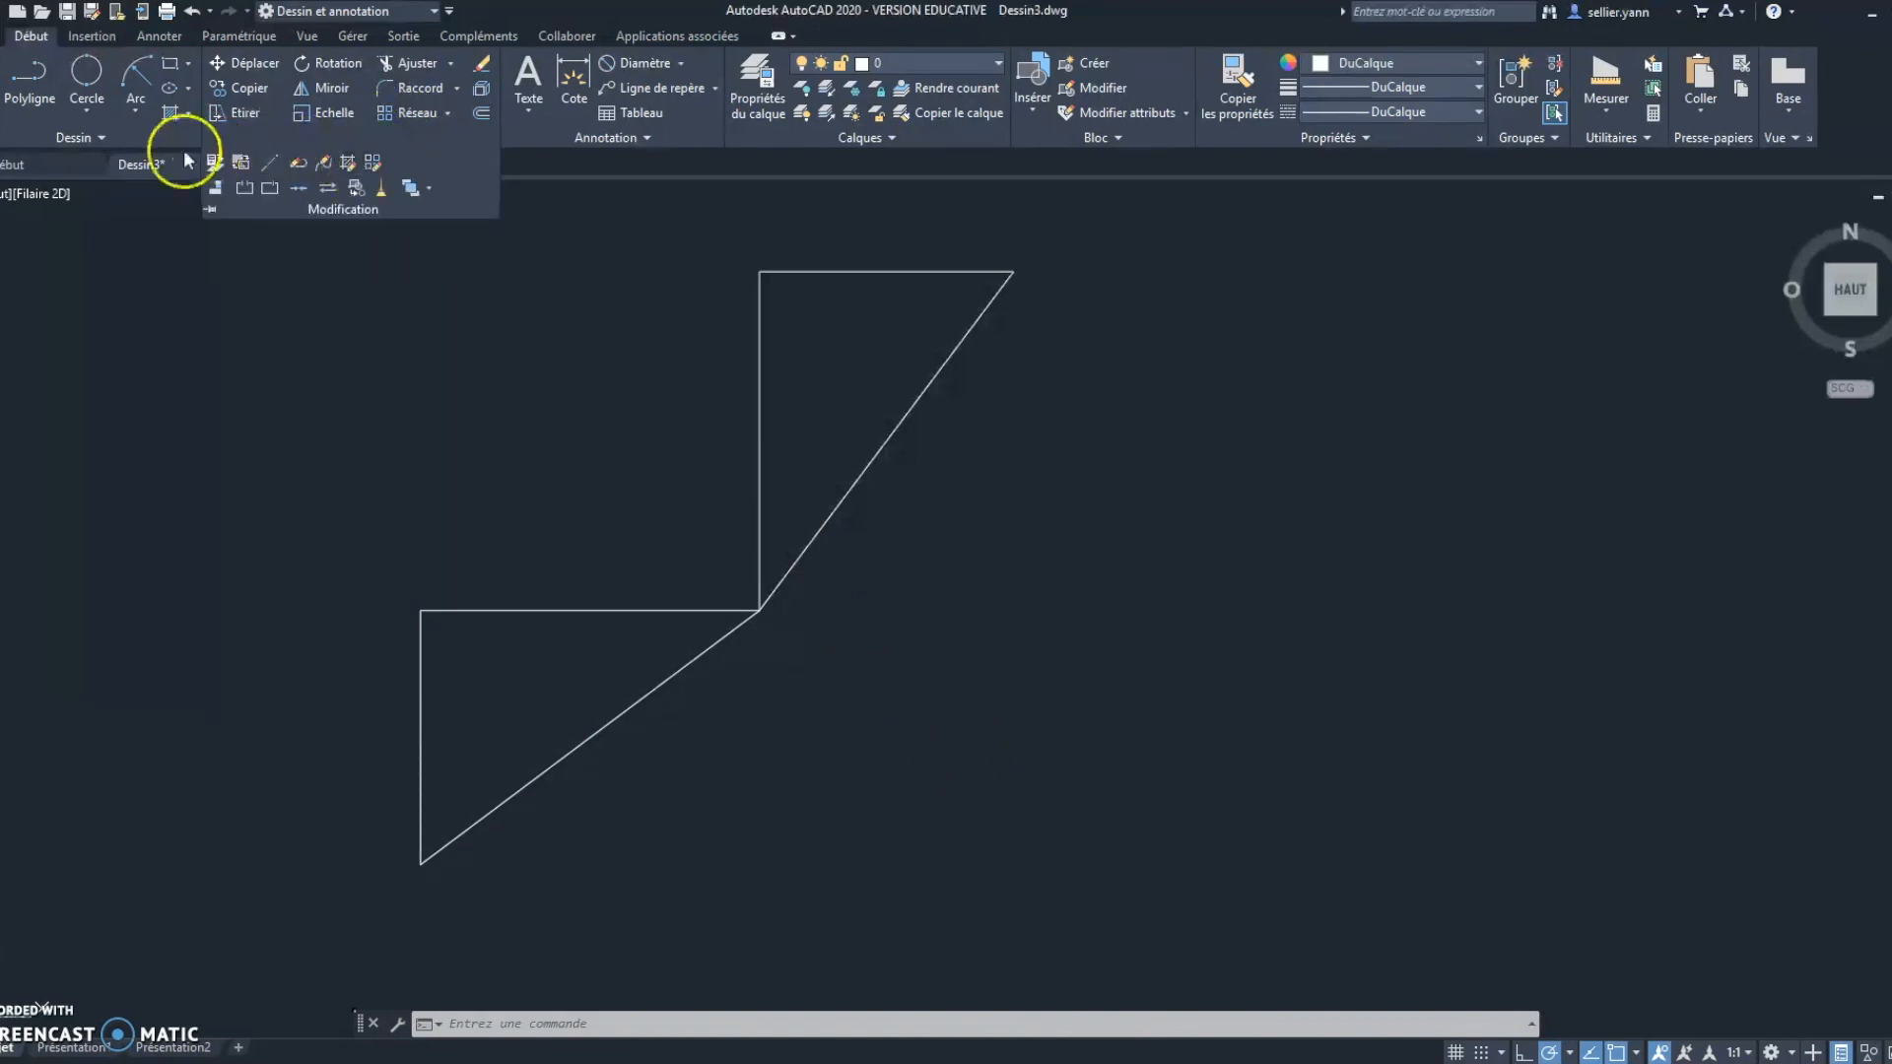